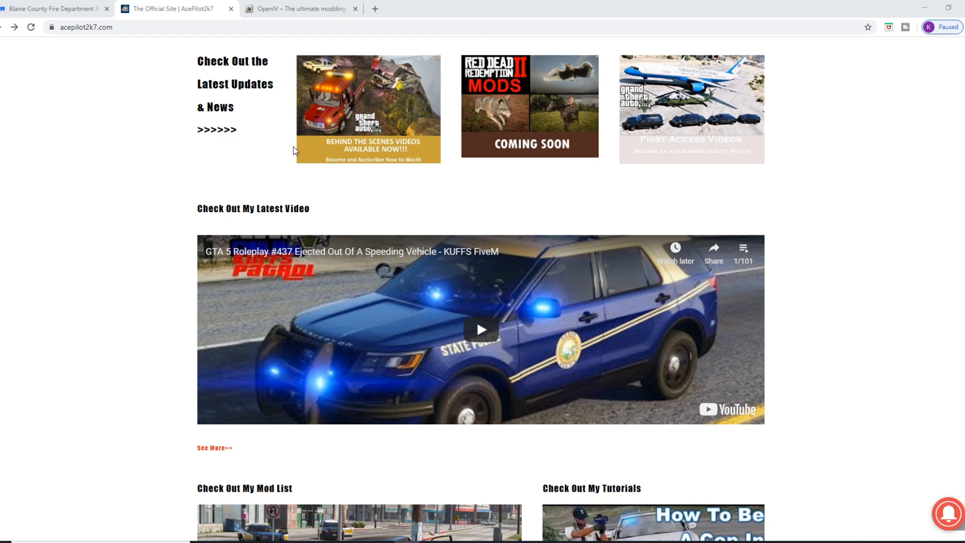
# - Look through the AcePilot2k7 home page's news, latest video, mod list, tutorials, gear and free-trial sections
pyautogui.scroll(-2, 359, 218)
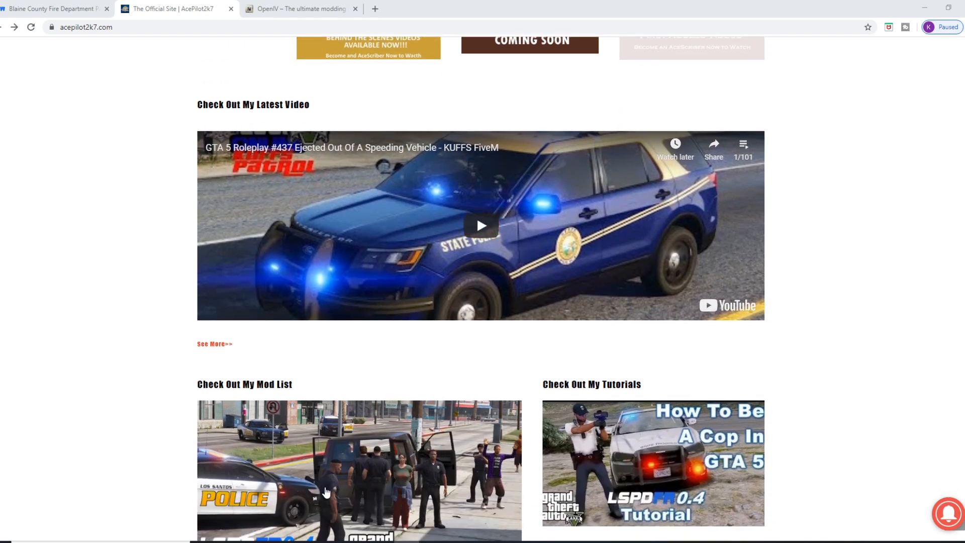
pyautogui.scroll(-2, 452, 443)
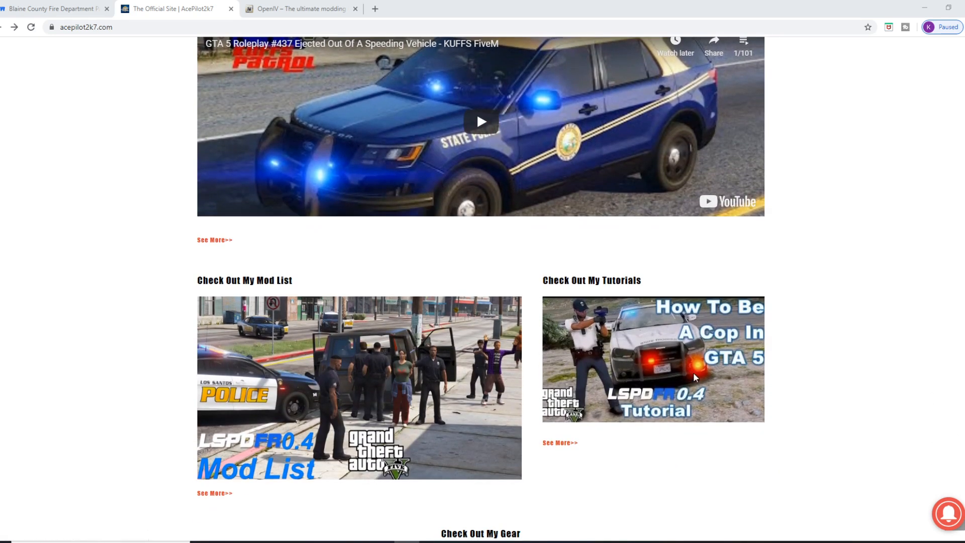
pyautogui.scroll(-8, 642, 354)
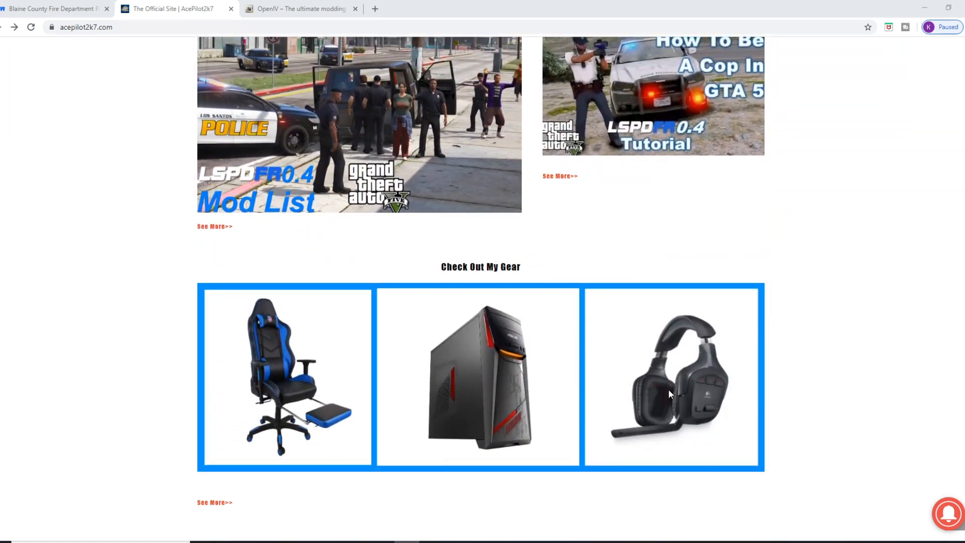
pyautogui.scroll(-2, 634, 440)
pyautogui.scroll(11, 663, 439)
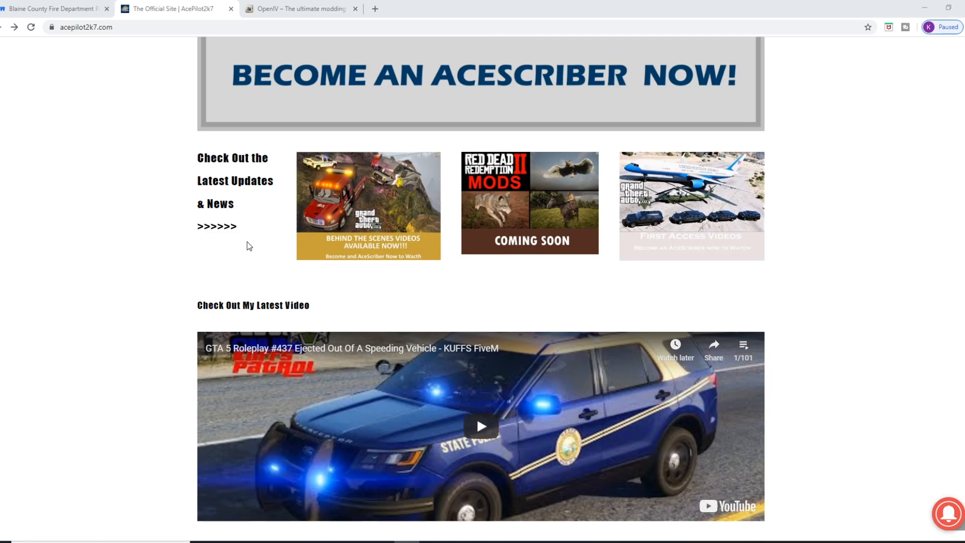
pyautogui.scroll(1, 251, 247)
pyautogui.scroll(1, 250, 246)
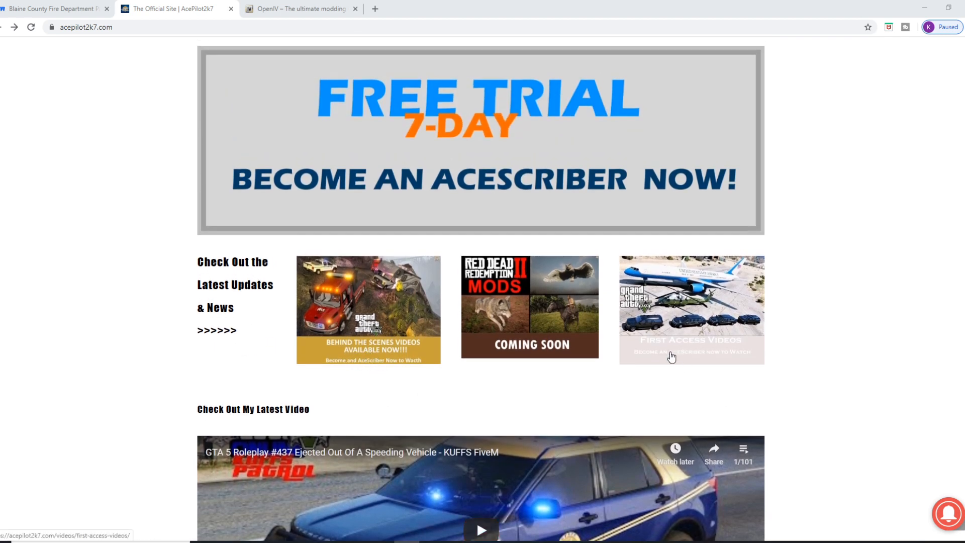
pyautogui.scroll(4, 671, 357)
pyautogui.scroll(2, 824, 371)
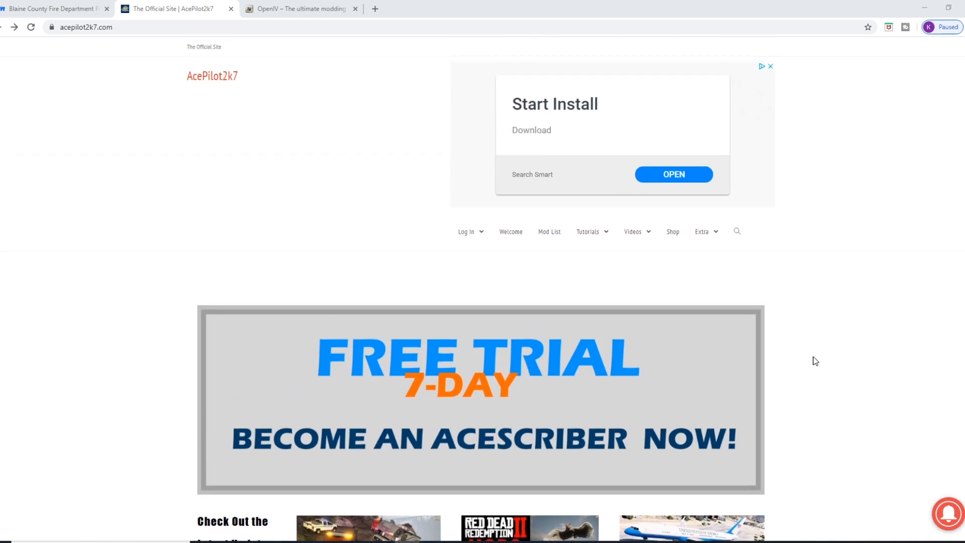
# - Review the Blaine County Fire Department Pack page, including its screenshots, description and instructions
pyautogui.click(71, 6)
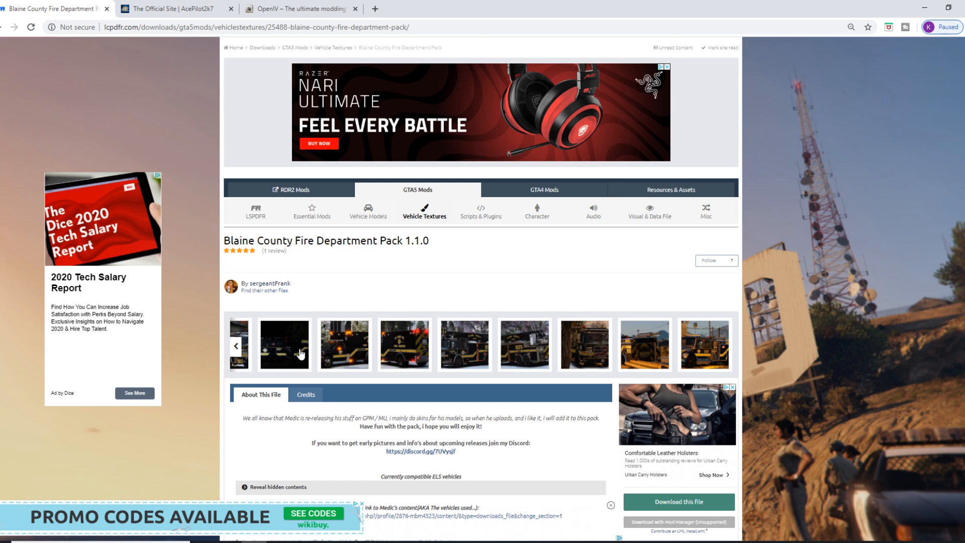
pyautogui.scroll(-4, 300, 354)
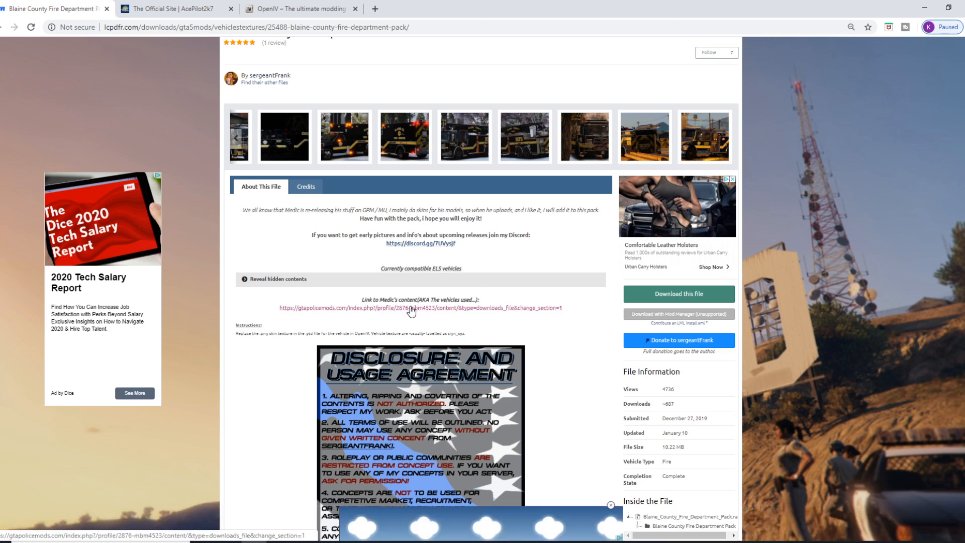
pyautogui.scroll(2, 410, 315)
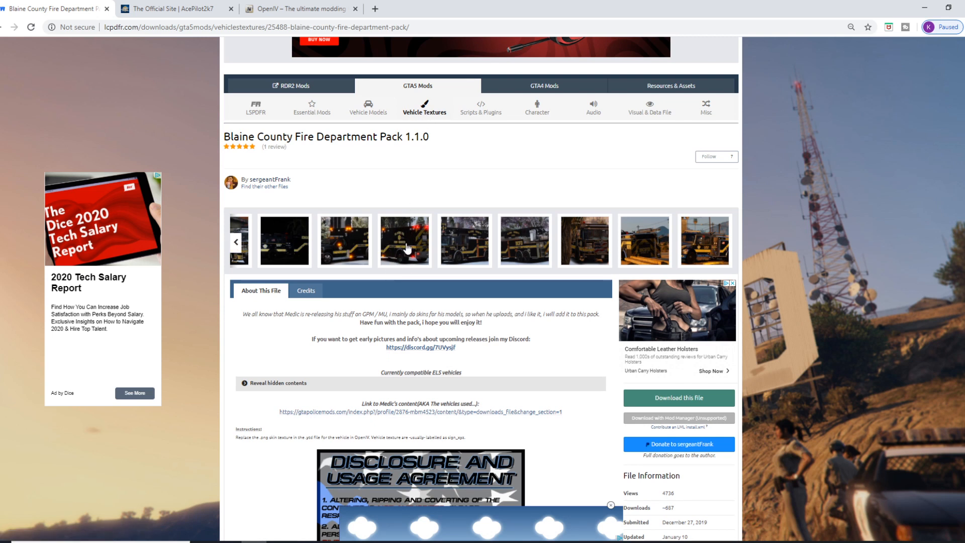
pyautogui.scroll(-2, 407, 256)
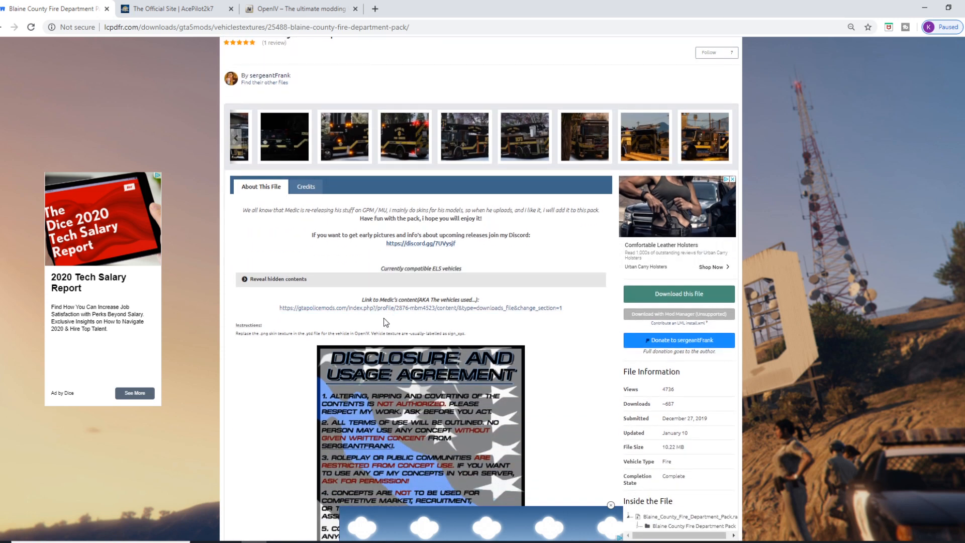
# - Open the pack page's link to Medic's content in a new tab and browse the vehicle files posted there
pyautogui.rightClick(381, 310)
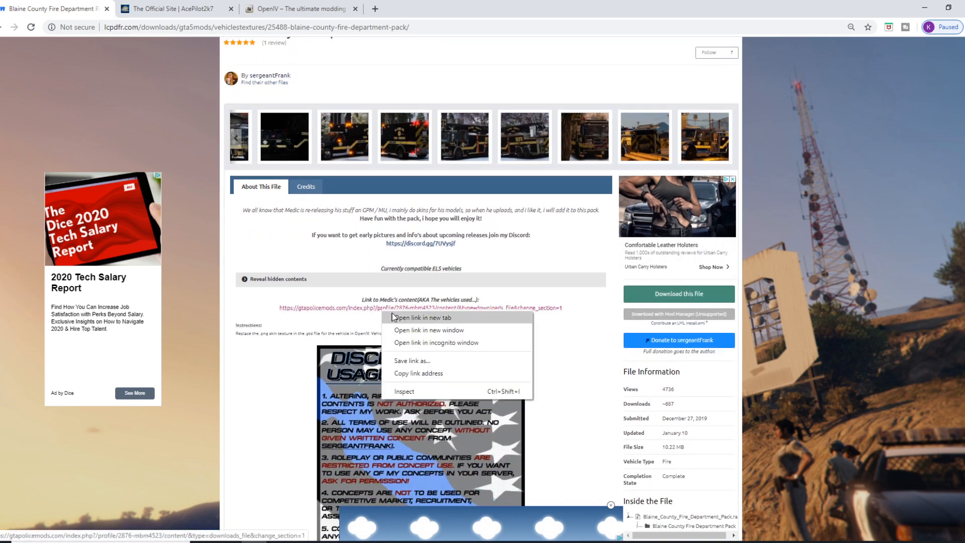
pyautogui.click(422, 317)
pyautogui.click(173, 9)
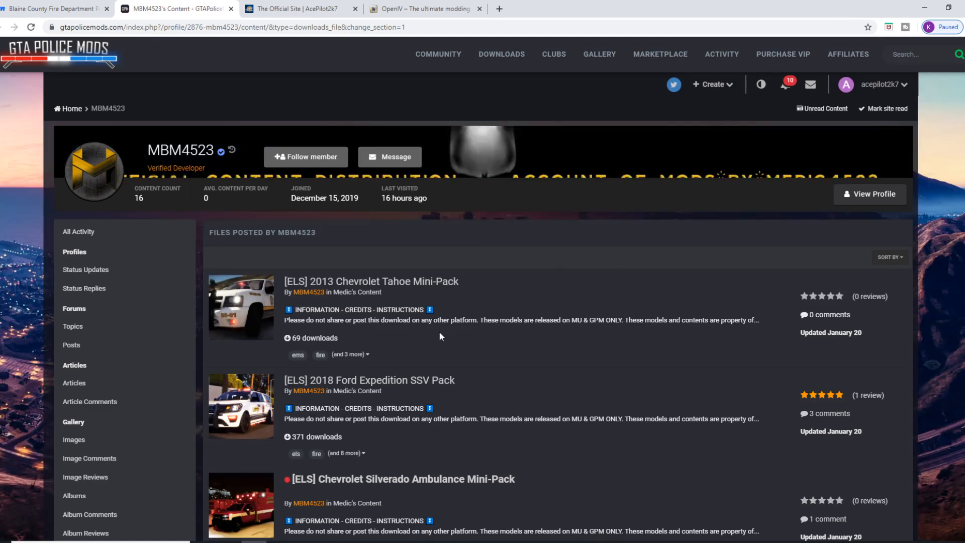
pyautogui.scroll(-4, 307, 323)
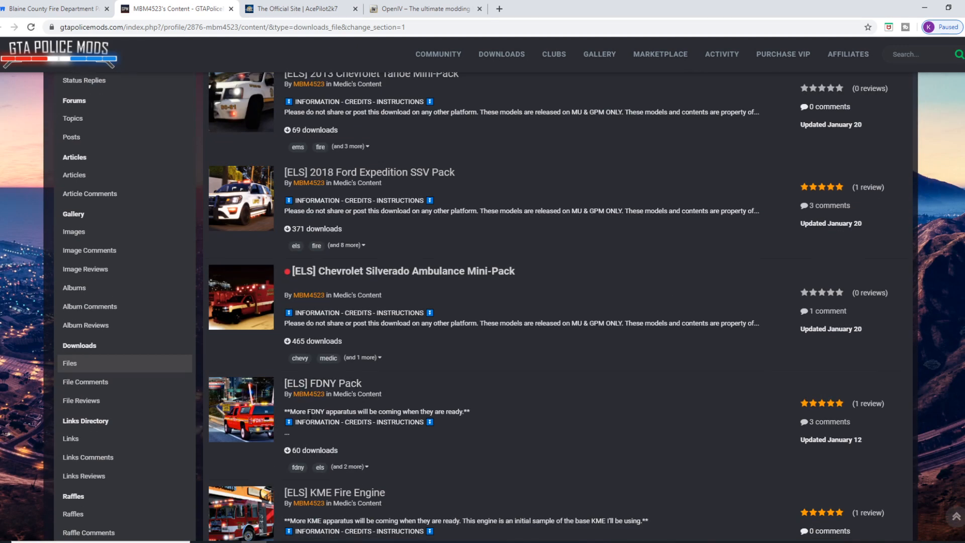
pyautogui.scroll(-3, 327, 267)
pyautogui.scroll(-3, 327, 267)
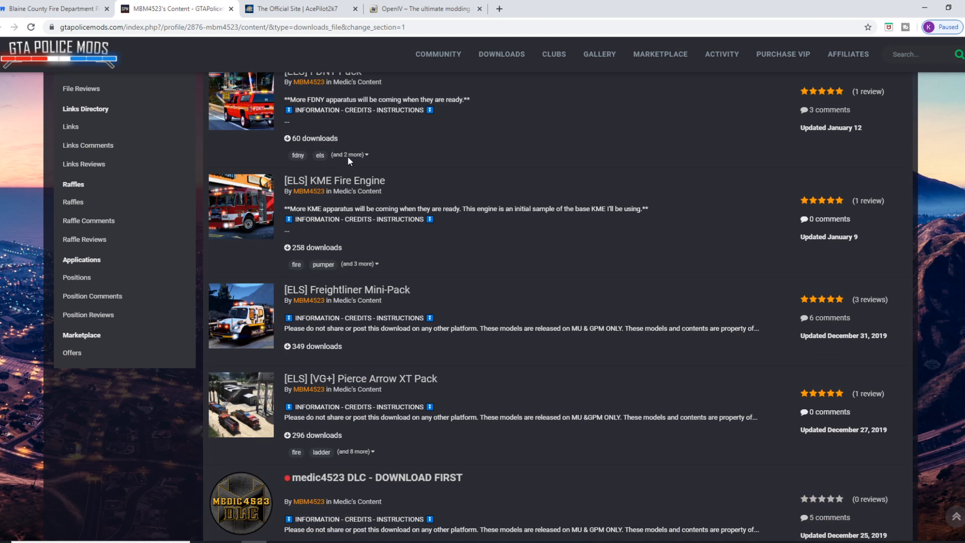
# - Show the list of tutorials on the AcePilot2k7 site
pyautogui.click(333, 15)
pyautogui.moveTo(586, 233)
pyautogui.scroll(-2, 588, 190)
pyautogui.scroll(-1, 588, 190)
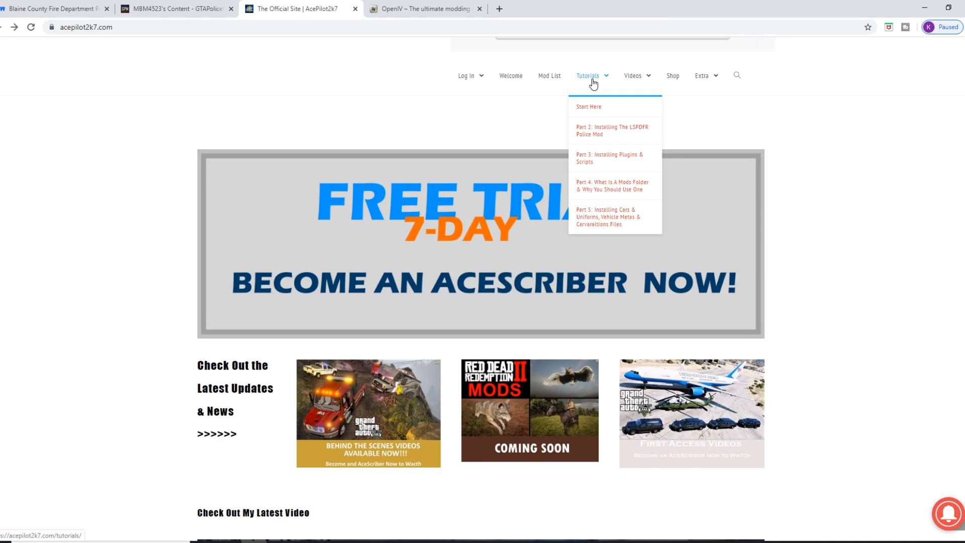
# - Check the header of Medic's content page on GTA Police Mods and return to the AcePilot2k7 site
pyautogui.click(176, 8)
pyautogui.scroll(8, 302, 327)
pyautogui.scroll(4, 289, 250)
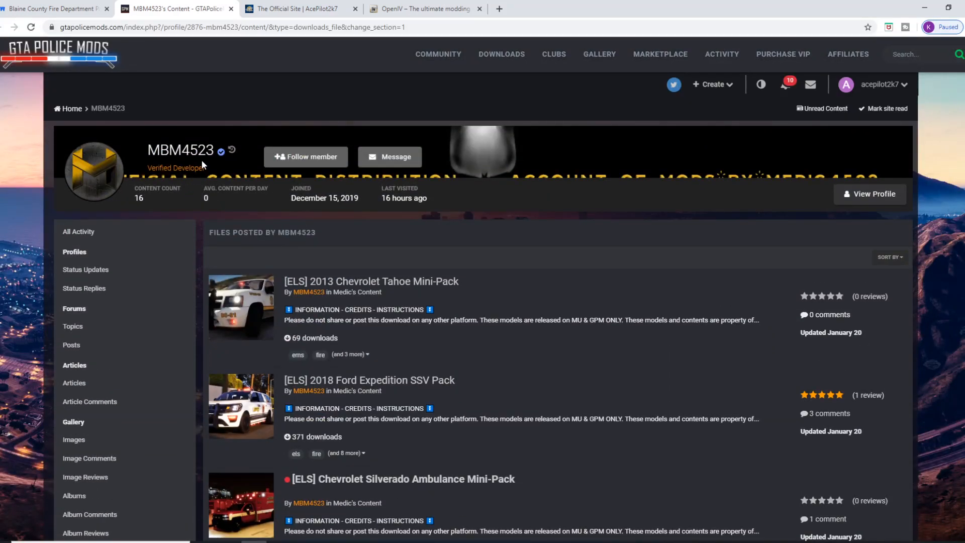
pyautogui.click(296, 8)
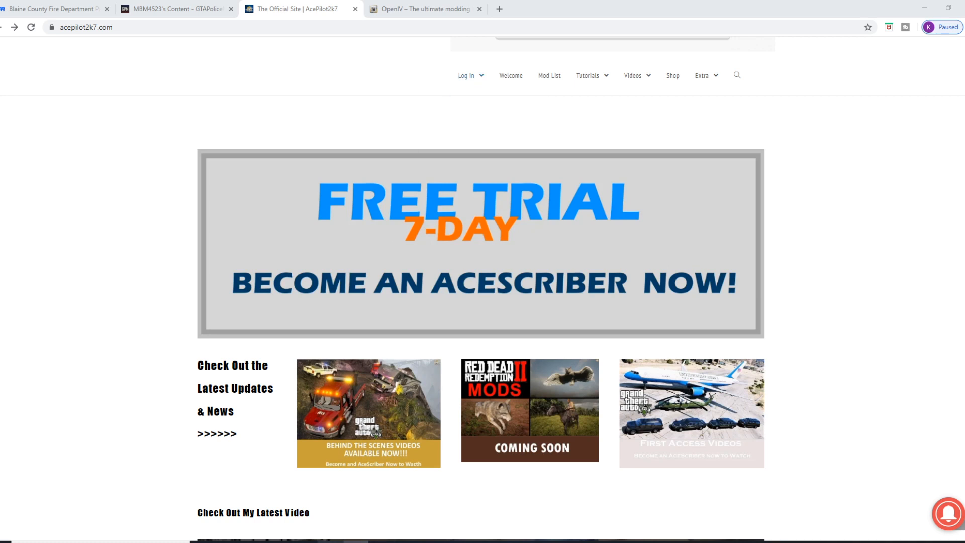
# - Bring up the OpenIV website and start the OpenIV program for the Windows version of Grand Theft Auto V
pyautogui.click(415, 11)
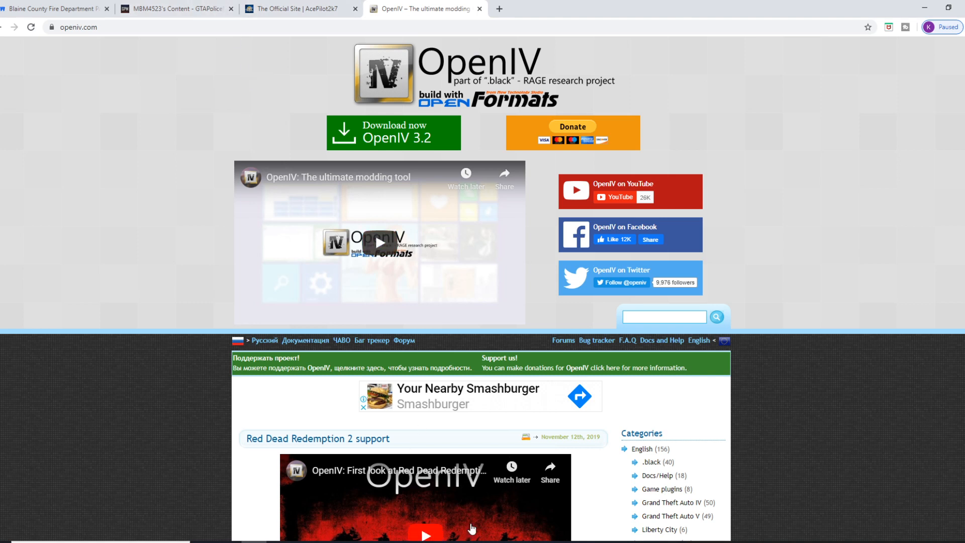
pyautogui.click(331, 542)
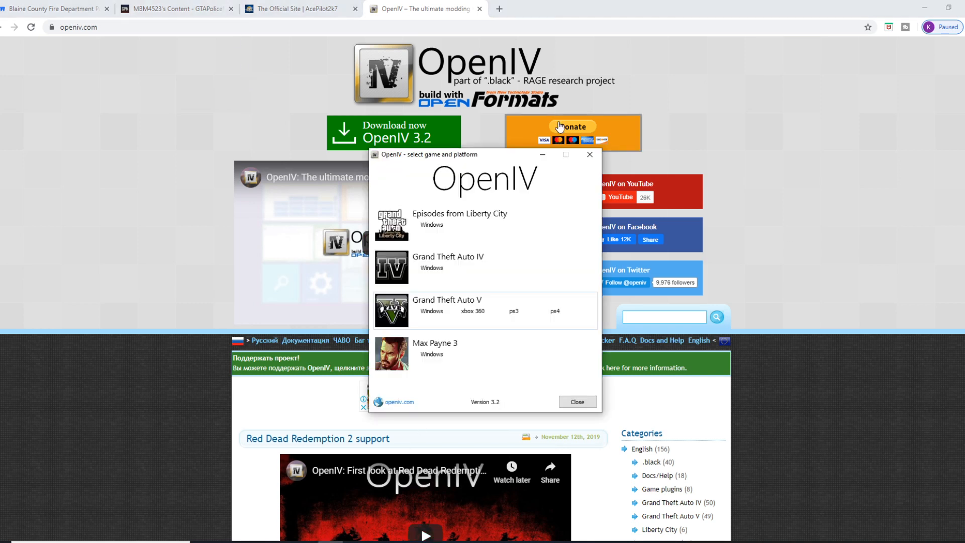
pyautogui.click(435, 314)
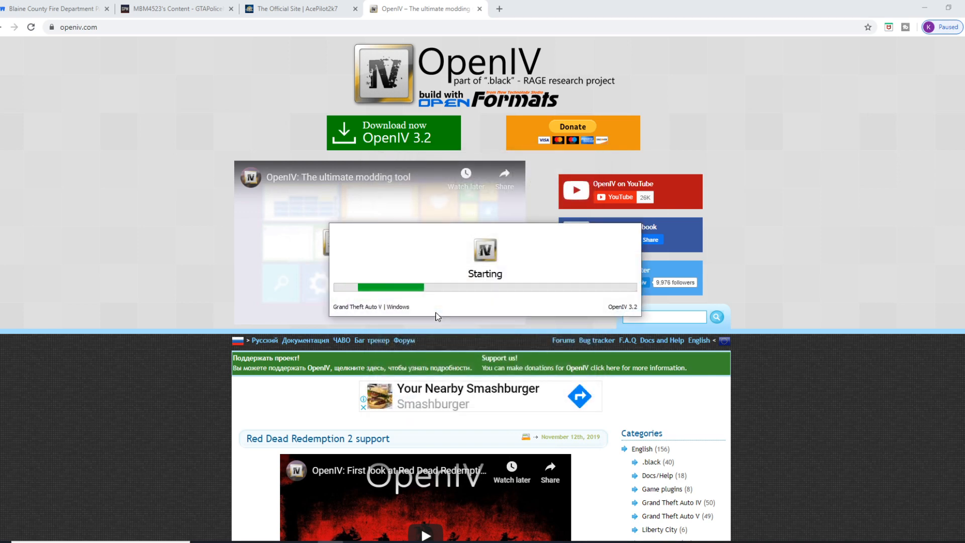
# - Switch to the Blaine_County_Fire_Department_Pack.rar archive in WinRAR and view the Pierce Arrow XT Tower-1 folder's contents
pyautogui.click(356, 541)
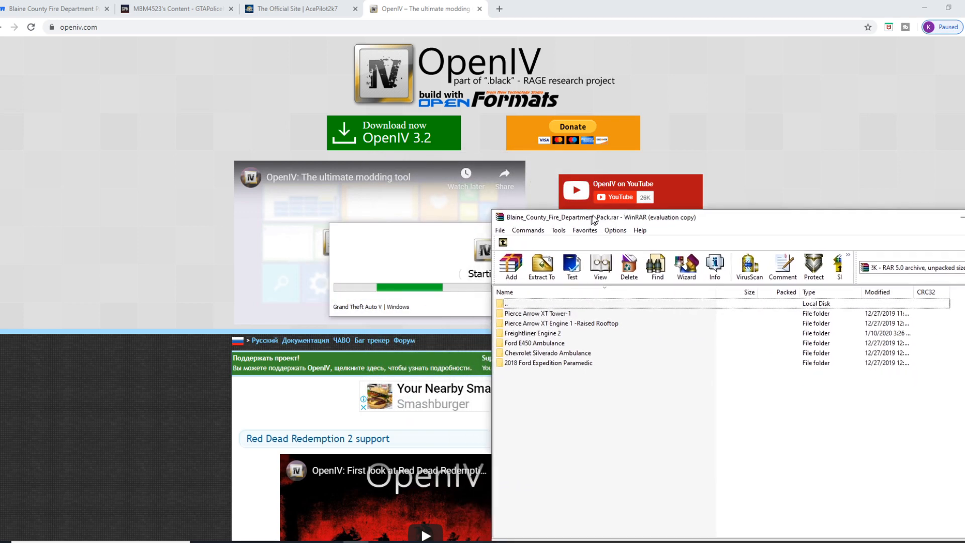
pyautogui.moveTo(593, 220); pyautogui.dragTo(553, 200)
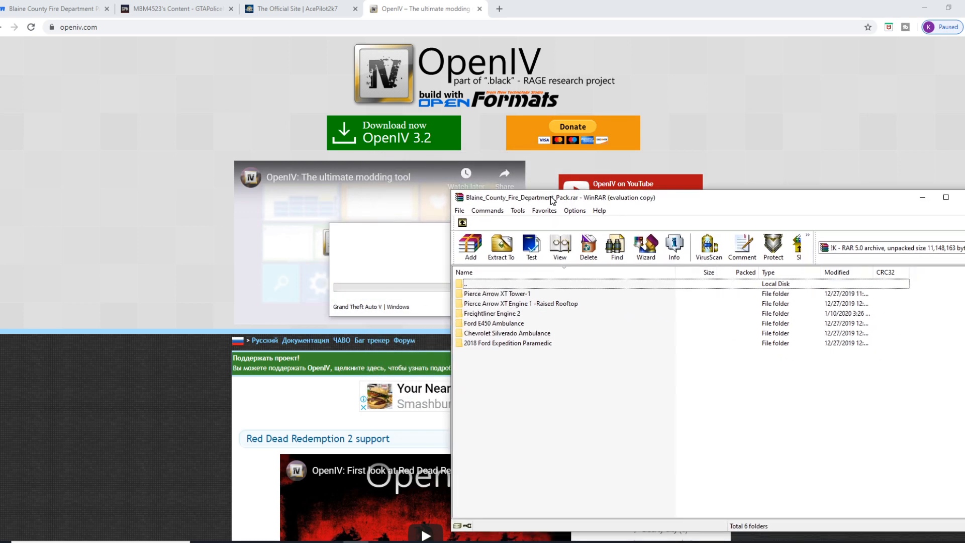
pyautogui.doubleClick(493, 296)
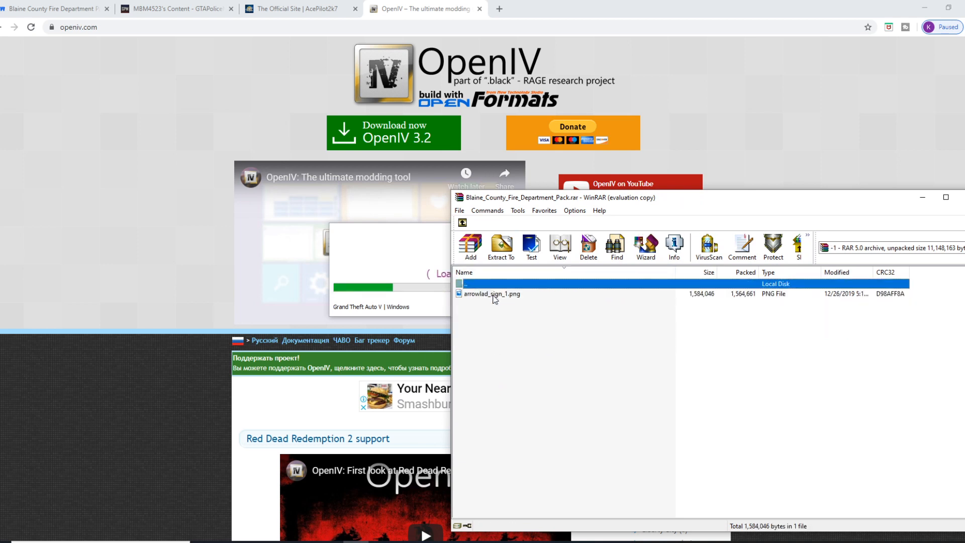
# - Inspect the Pierce Arrow XT Engine 1 -Raised Rooftop folder and its YTD subfolder, then return and select Pierce Arrow XT Tower-1
pyautogui.press('BackSpace')
pyautogui.doubleClick(481, 303)
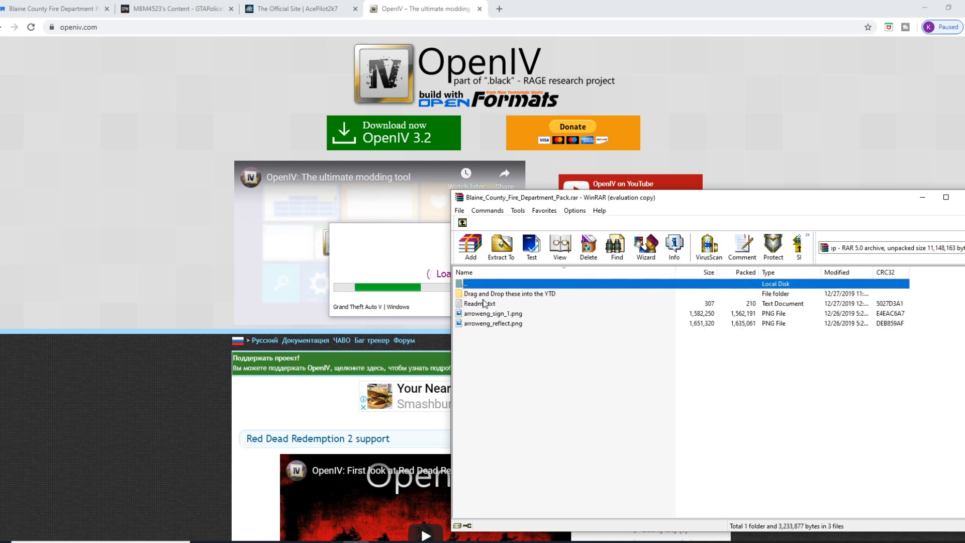
pyautogui.doubleClick(490, 295)
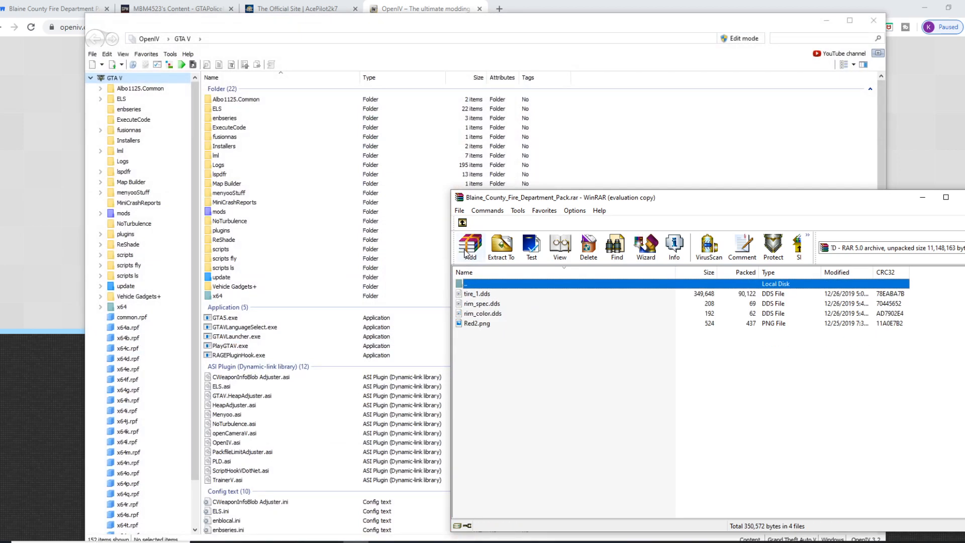
pyautogui.click(463, 222)
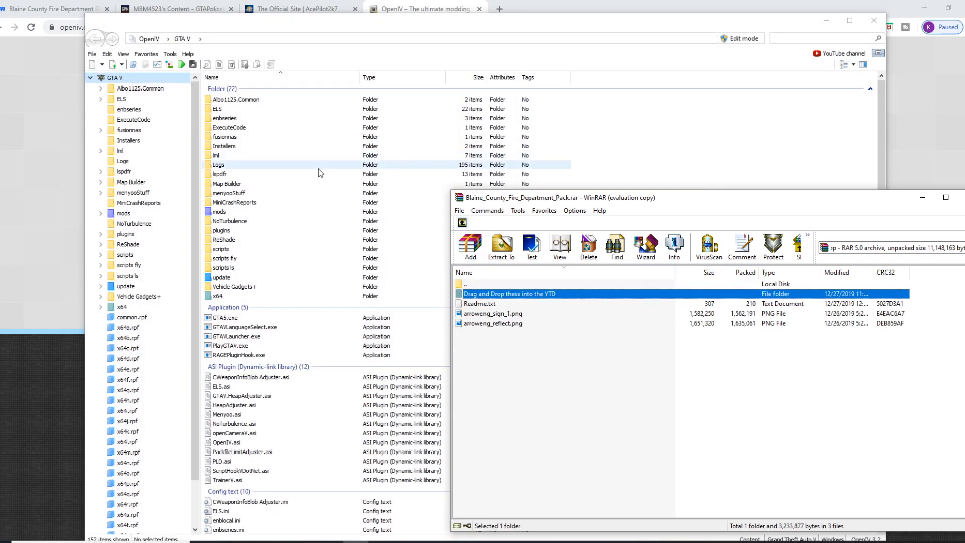
pyautogui.click(462, 222)
pyautogui.click(483, 296)
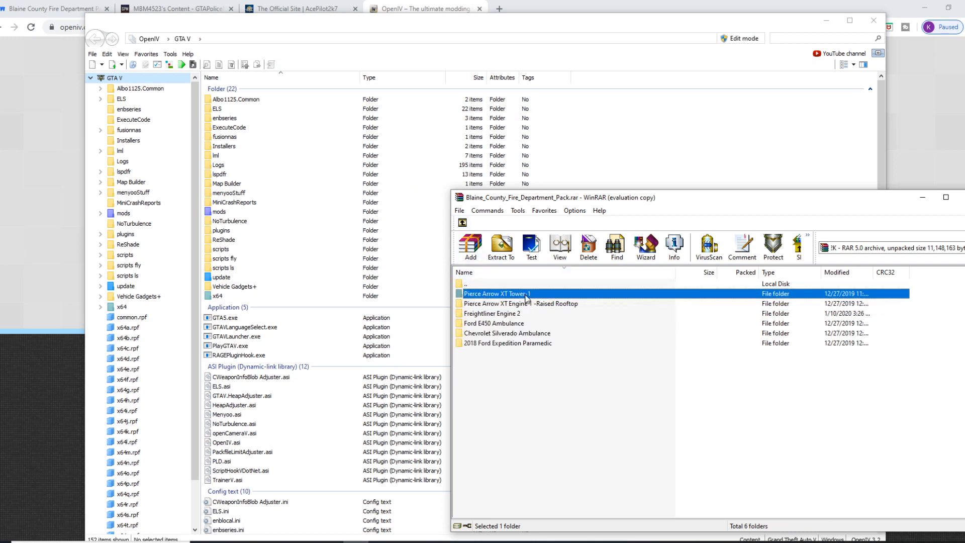
# - Switch to OpenIV and open the dlcpacks folder under mods, update, x64
pyautogui.doubleClick(220, 213)
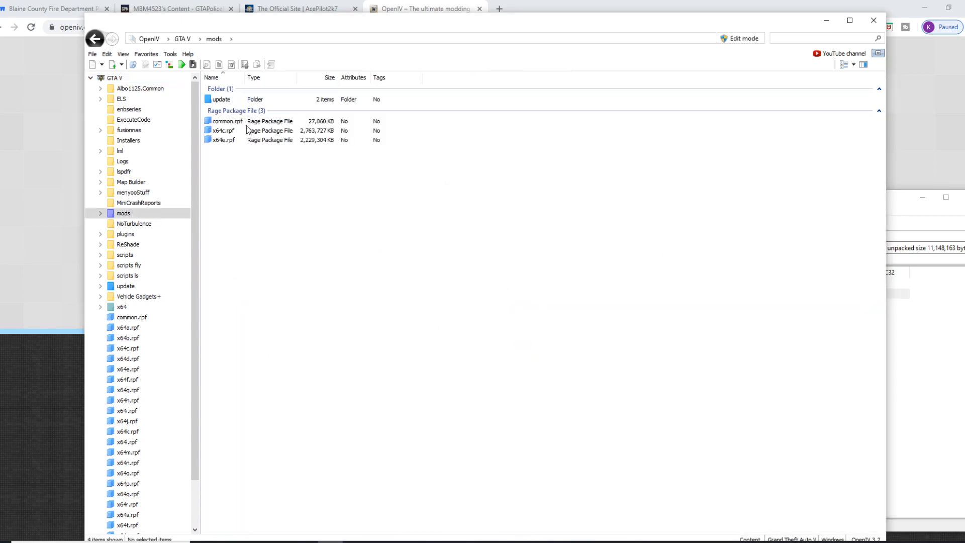
pyautogui.doubleClick(220, 100)
pyautogui.doubleClick(223, 101)
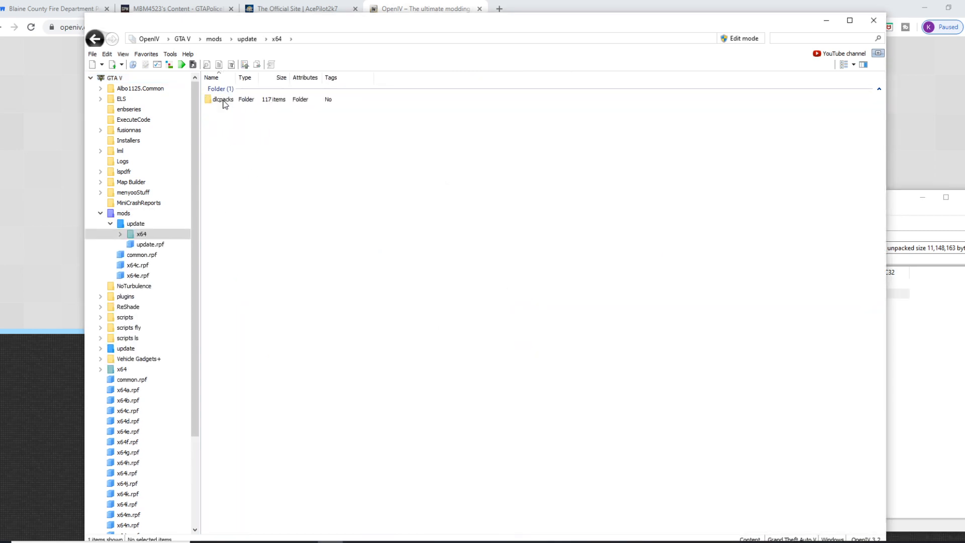
pyautogui.doubleClick(223, 101)
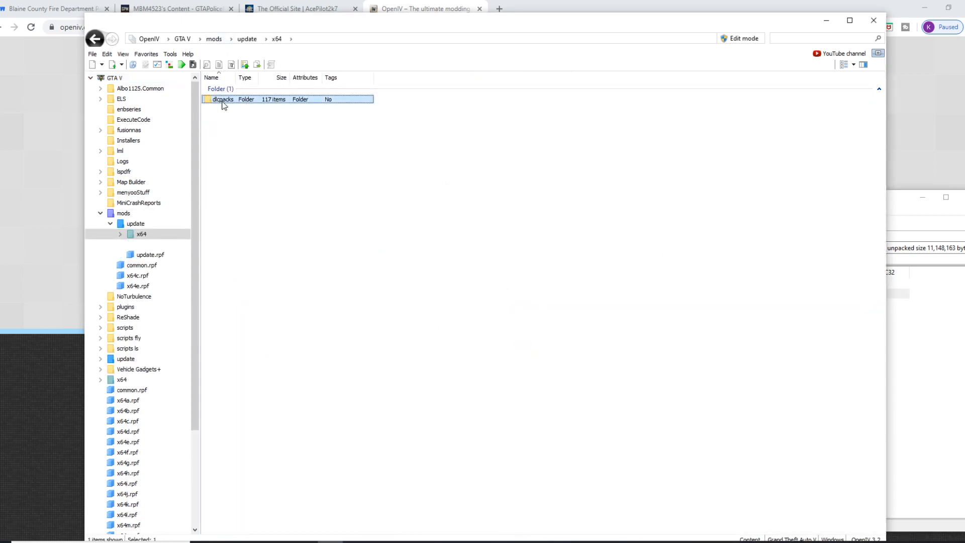
# - Open the medic4523 folder within dlcpacks and enter its dlc.rpf archive
pyautogui.scroll(-8, 246, 182)
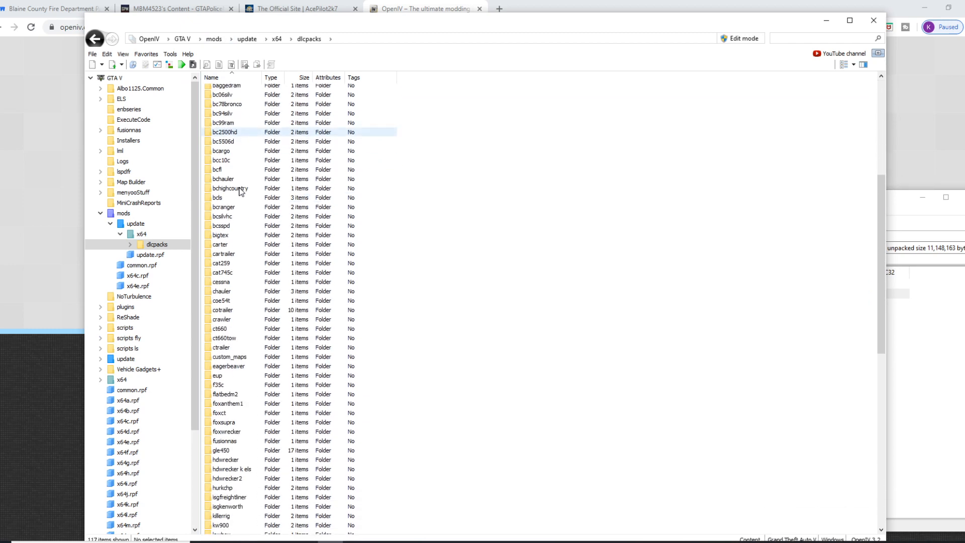
pyautogui.scroll(-2, 216, 347)
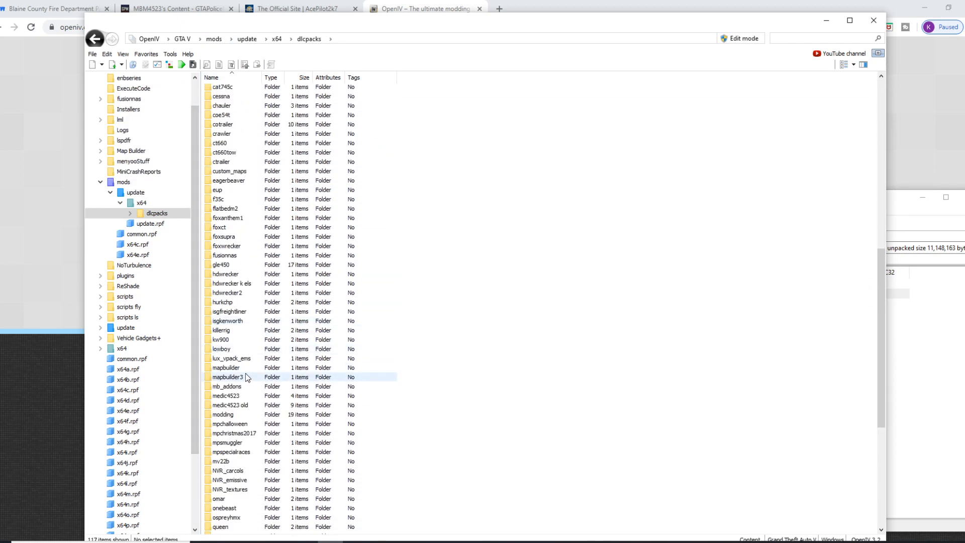
pyautogui.doubleClick(226, 397)
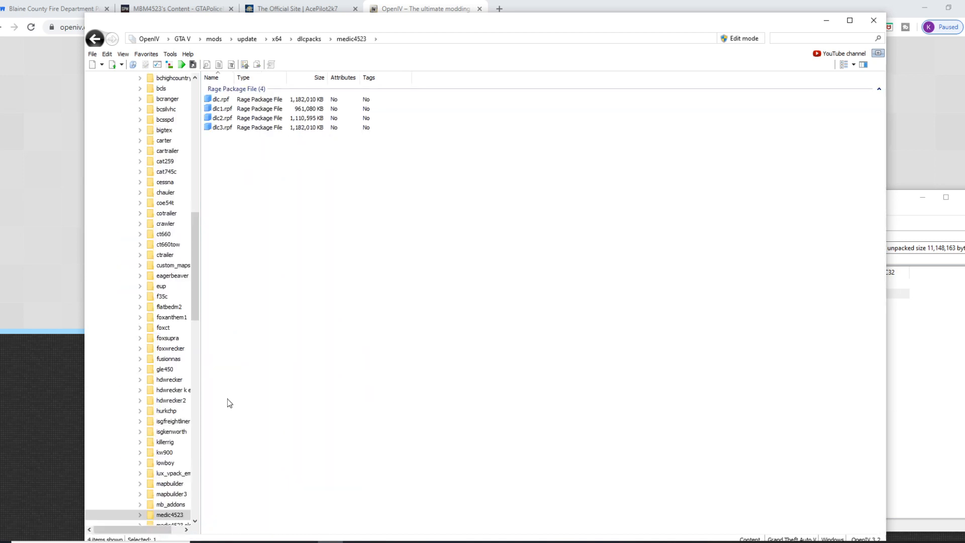
pyautogui.doubleClick(222, 102)
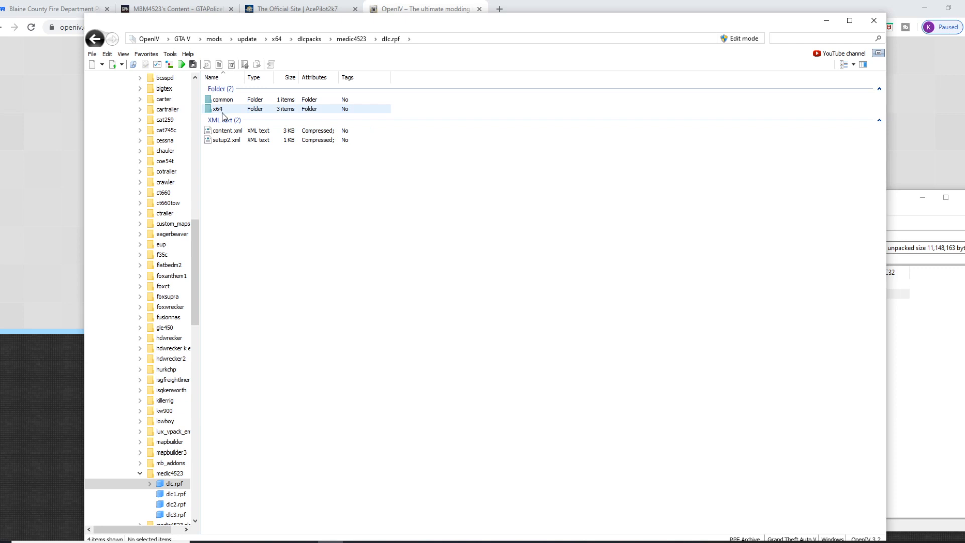
# - Go through x64, levels, gta5 and vehicles inside dlc.rpf, open vehicles.rpf and look over its model files
pyautogui.doubleClick(222, 112)
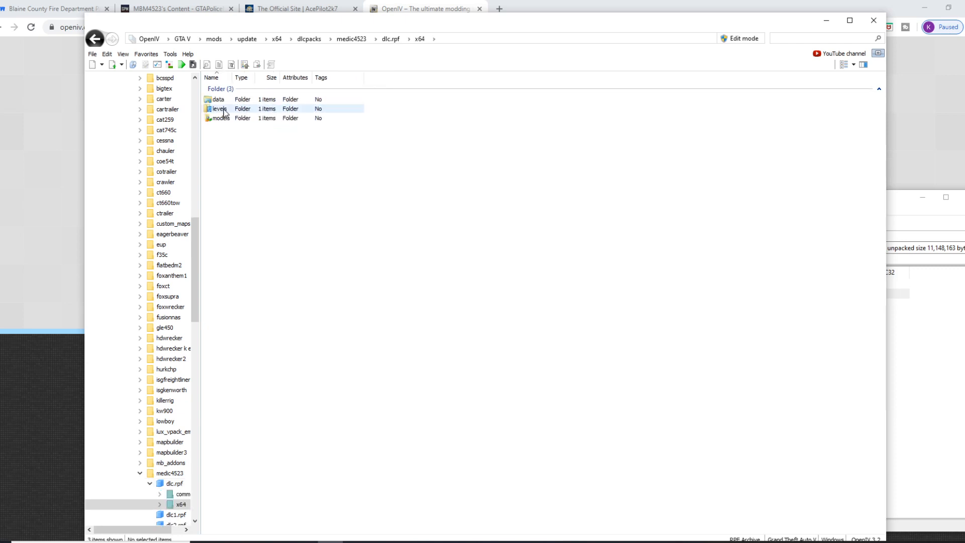
pyautogui.doubleClick(225, 112)
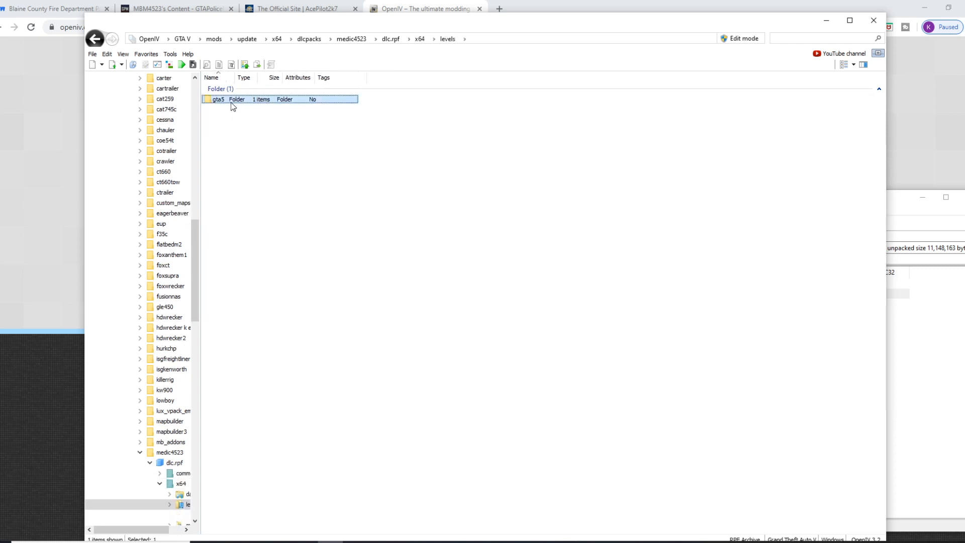
pyautogui.doubleClick(228, 102)
pyautogui.doubleClick(317, 100)
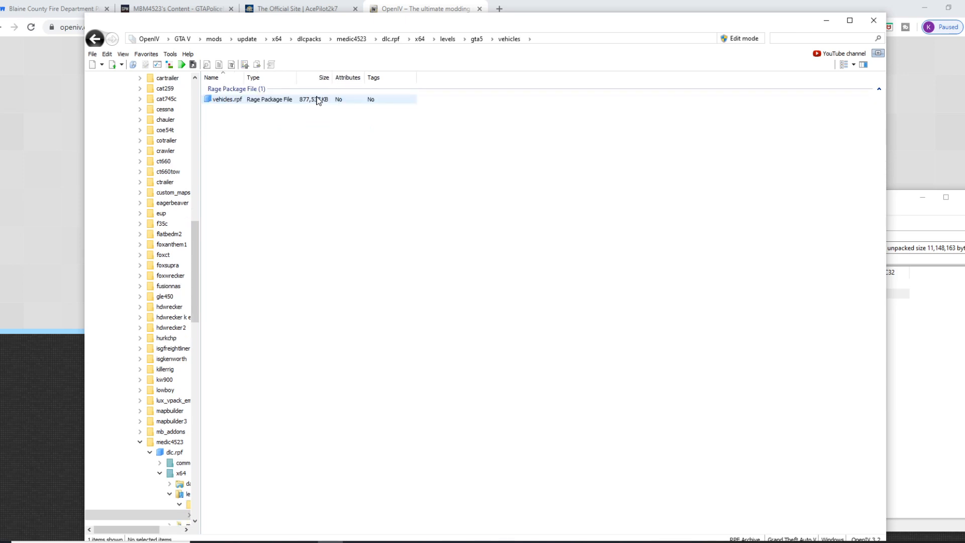
pyautogui.doubleClick(317, 100)
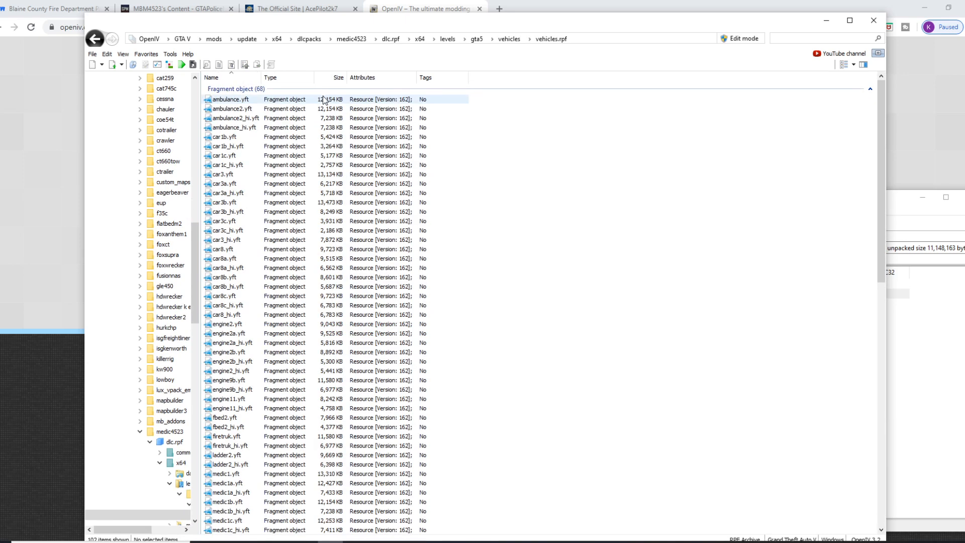
pyautogui.scroll(-7, 267, 209)
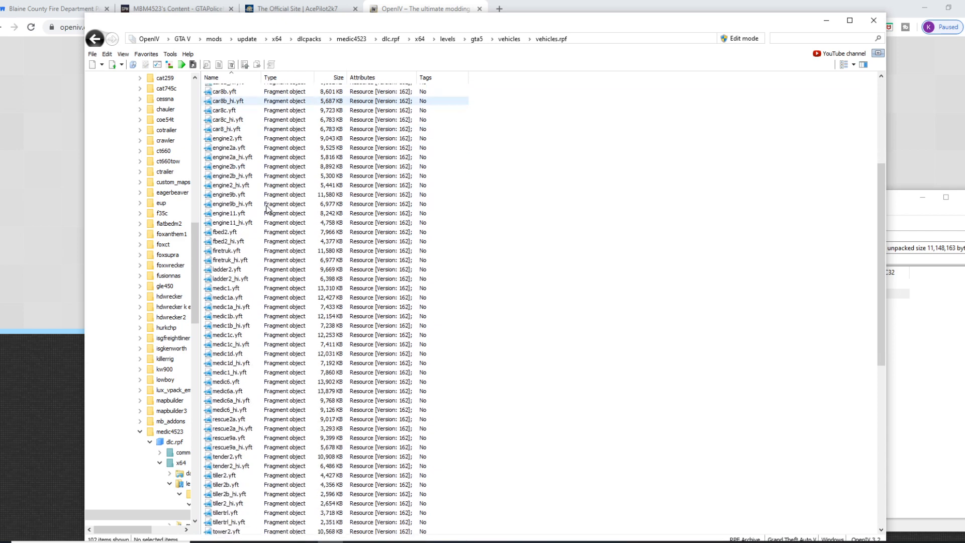
pyautogui.scroll(7, 267, 209)
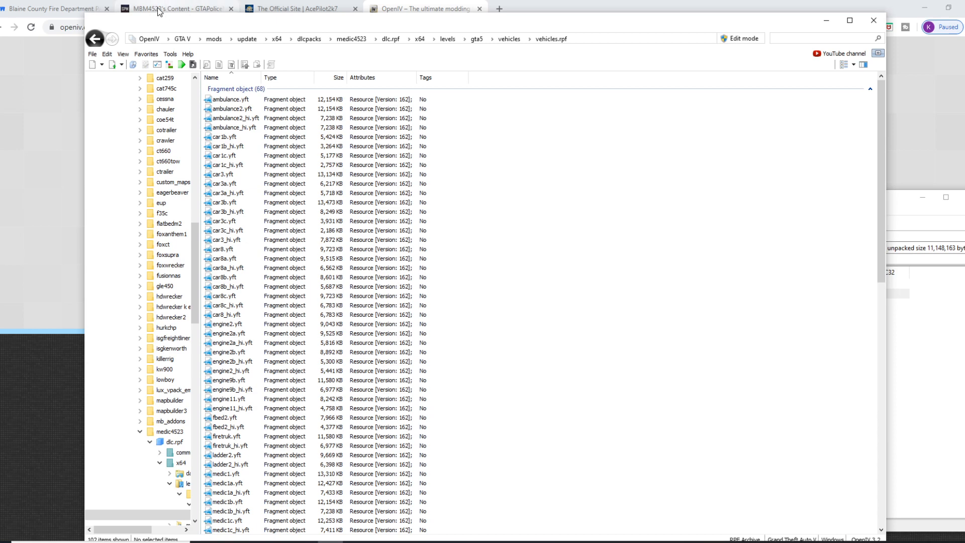
# - Switch to the WinRAR archive, check the Pierce Arrow XT Tower-1 folder's contents and return to the vehicle folder list
pyautogui.click(897, 307)
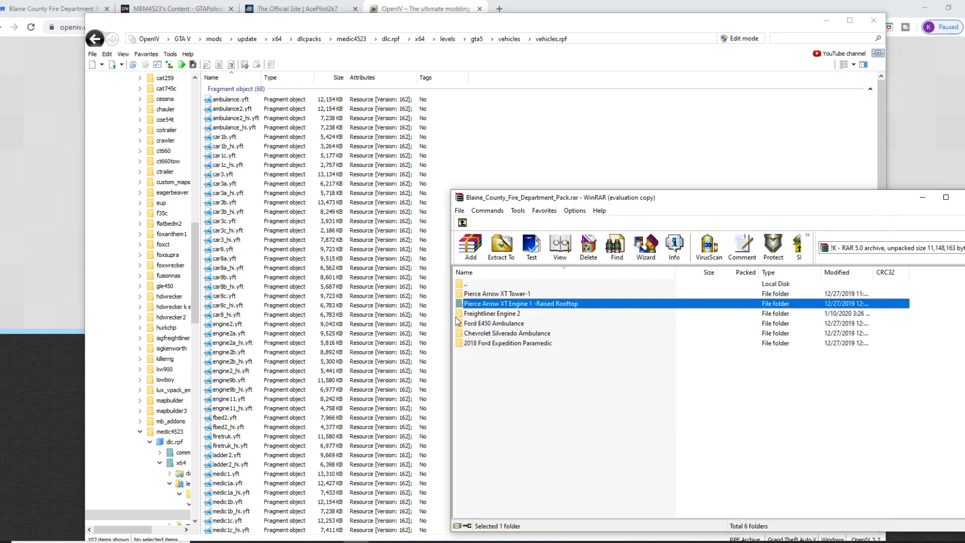
pyautogui.doubleClick(497, 294)
pyautogui.click(500, 295)
pyautogui.click(462, 222)
# - Switch back to OpenIV, preview the tower2.yft model in vehicles.rpf and close the model viewer
pyautogui.click(326, 305)
pyautogui.scroll(-4, 312, 332)
pyautogui.scroll(-4, 311, 336)
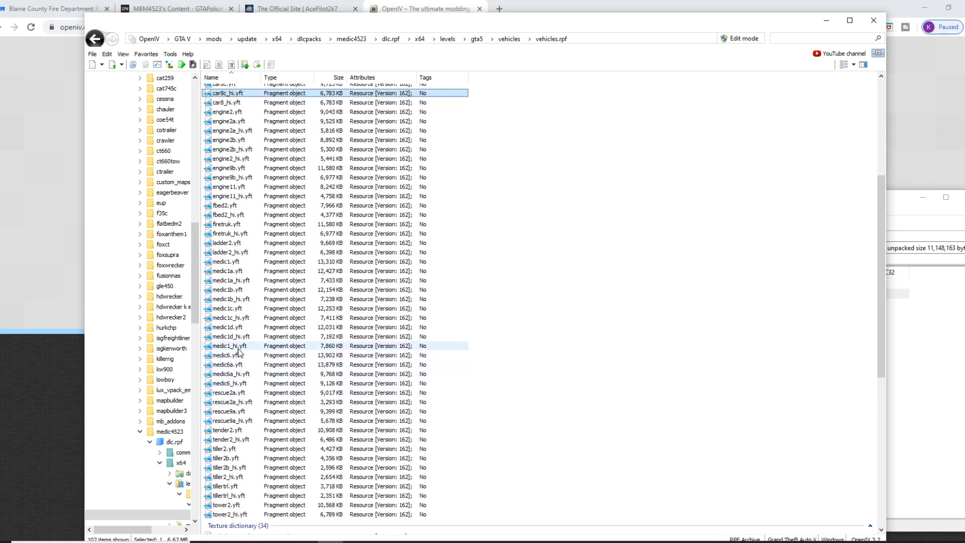
pyautogui.doubleClick(227, 505)
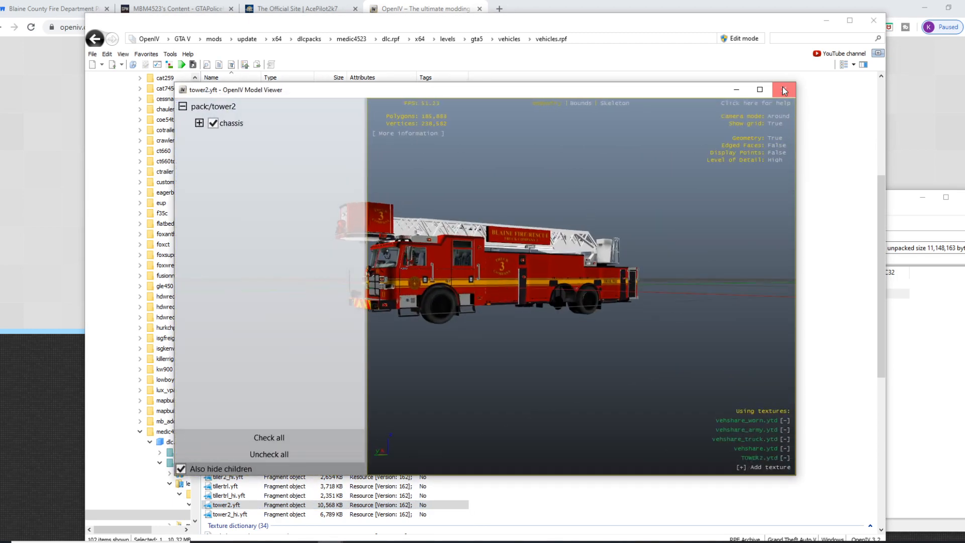
pyautogui.click(784, 89)
# - Select TOWER2.ytd among the texture dictionaries, check its available actions and enable OpenIV's edit mode
pyautogui.scroll(-10, 357, 402)
pyautogui.scroll(-1, 358, 403)
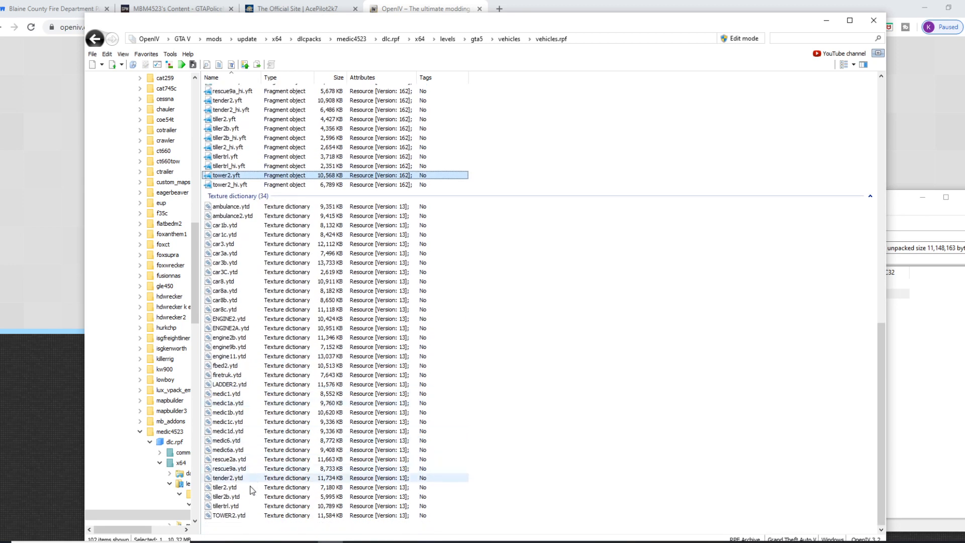
pyautogui.click(218, 514)
pyautogui.rightClick(217, 513)
pyautogui.click(357, 515)
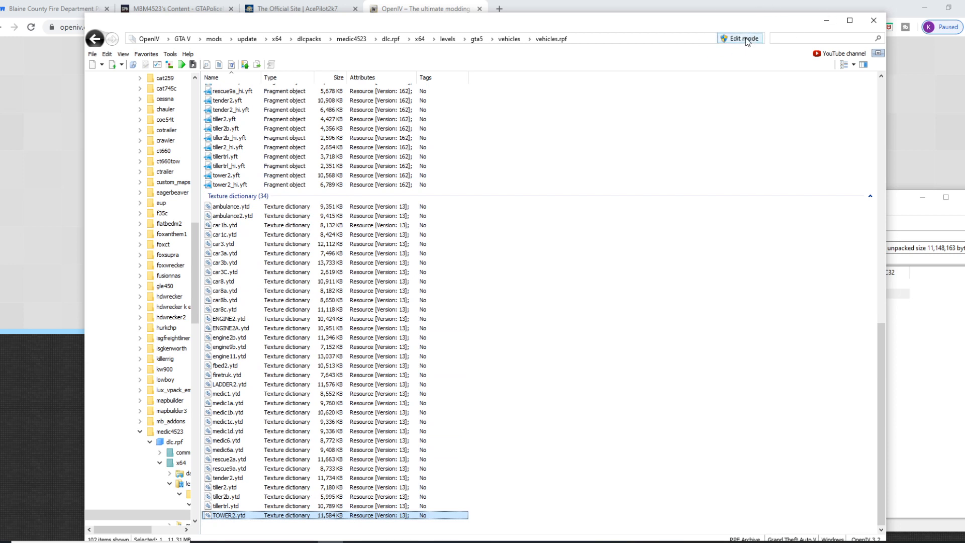
pyautogui.rightClick(267, 516)
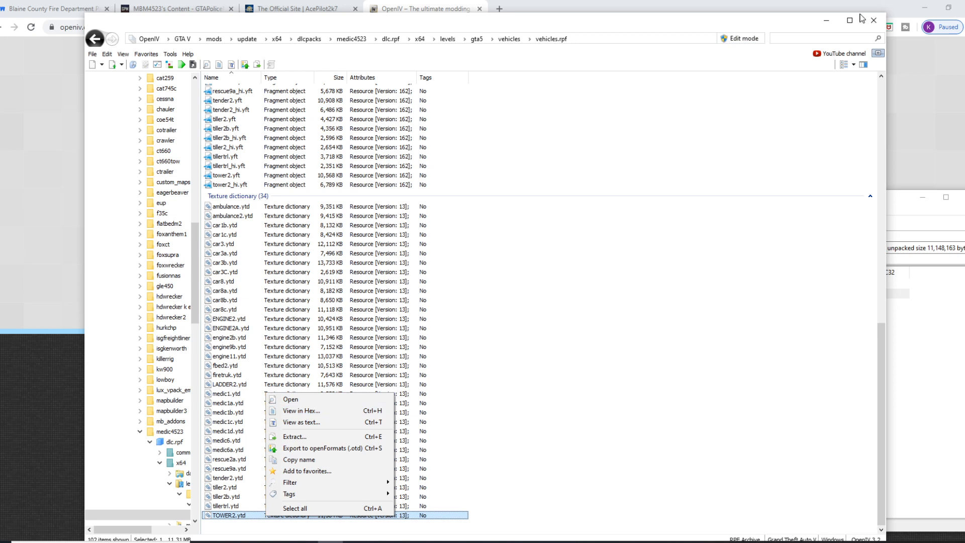
pyautogui.click(747, 42)
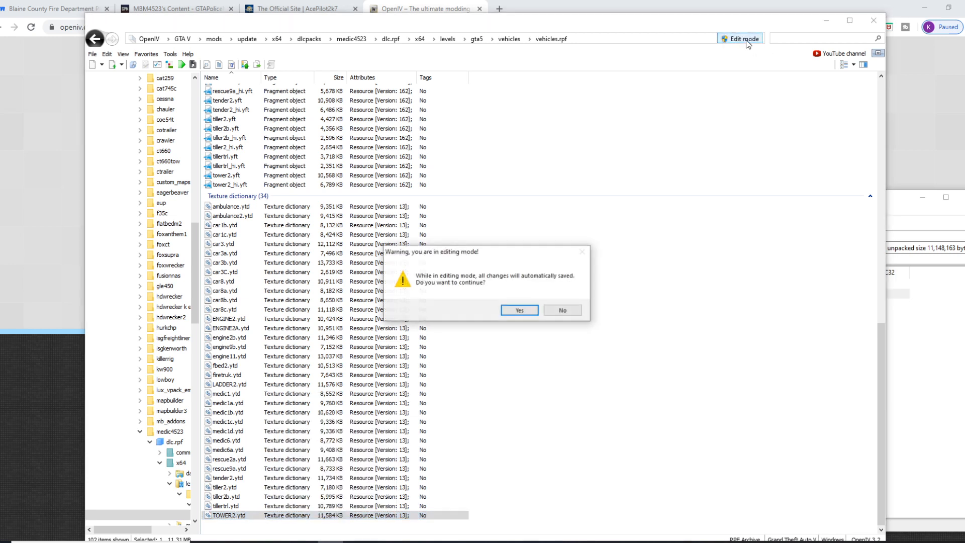
pyautogui.click(518, 310)
# - Open TOWER2.ytd for editing in the texture editor and display the arrowlad_sign_1 texture
pyautogui.click(230, 516)
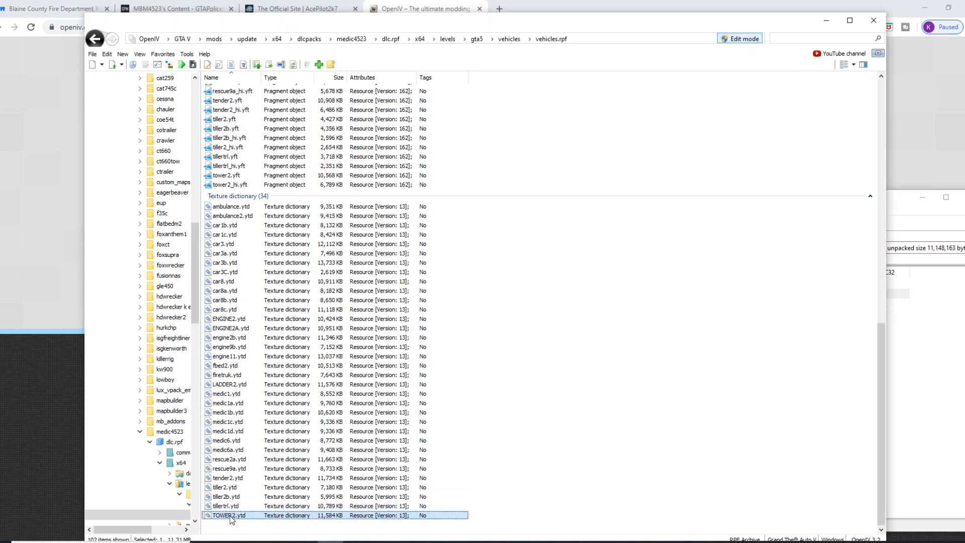
pyautogui.rightClick(229, 518)
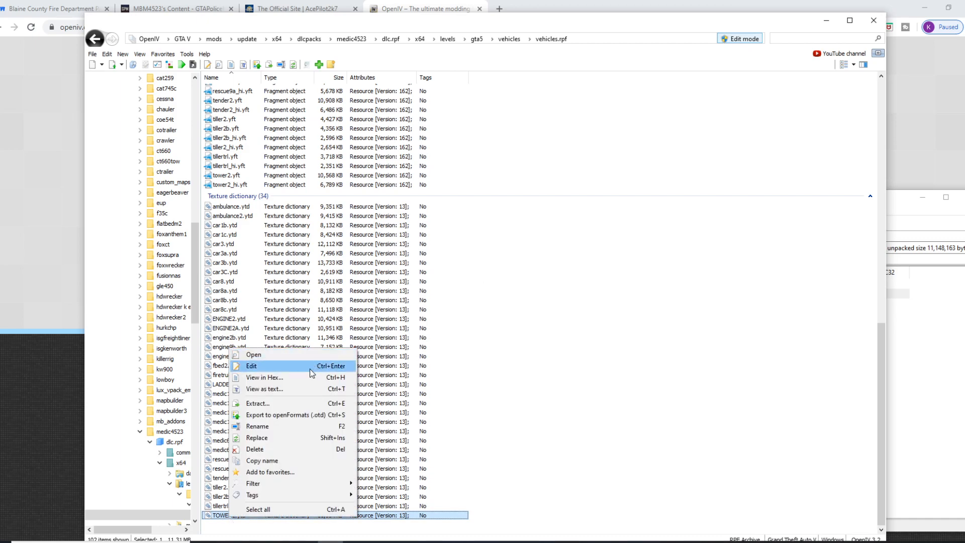
pyautogui.click(308, 367)
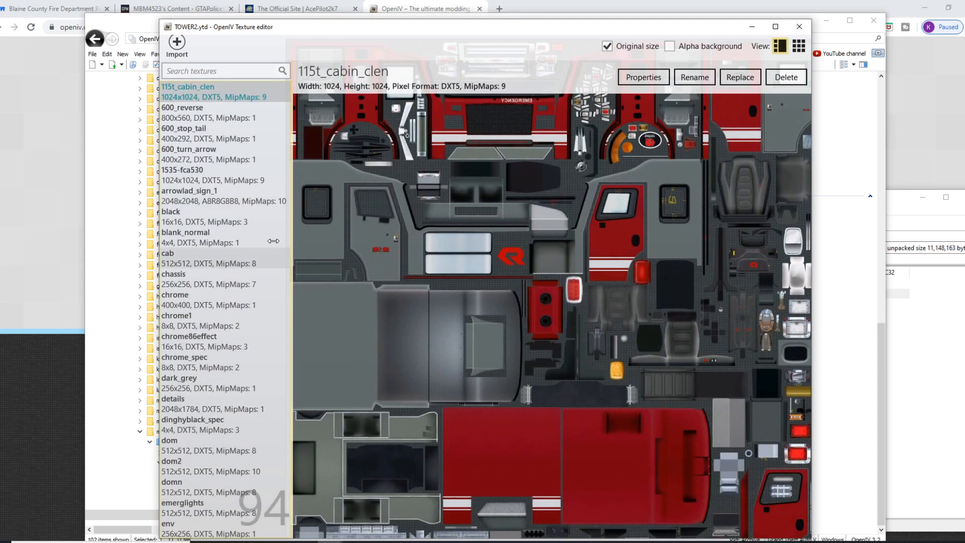
pyautogui.click(242, 193)
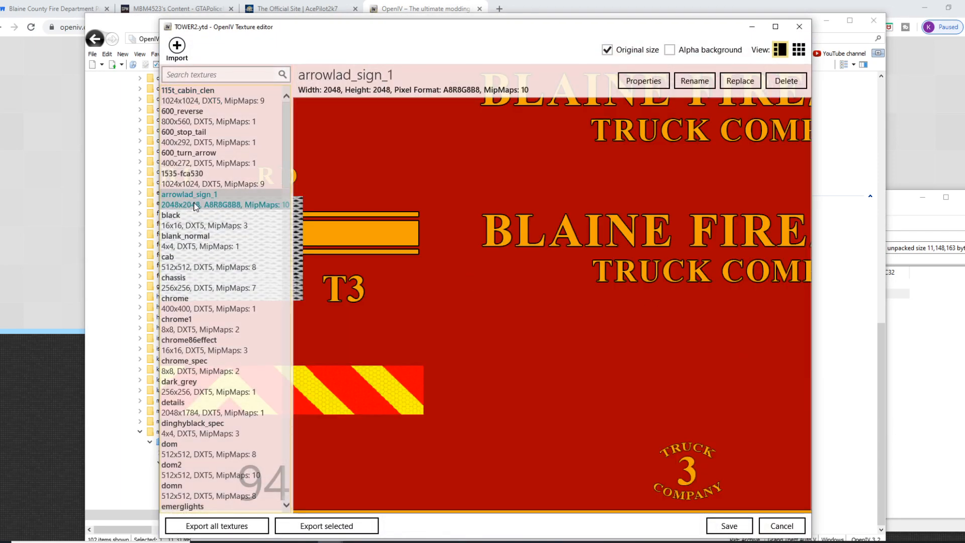
pyautogui.moveTo(230, 39); pyautogui.dragTo(158, 48)
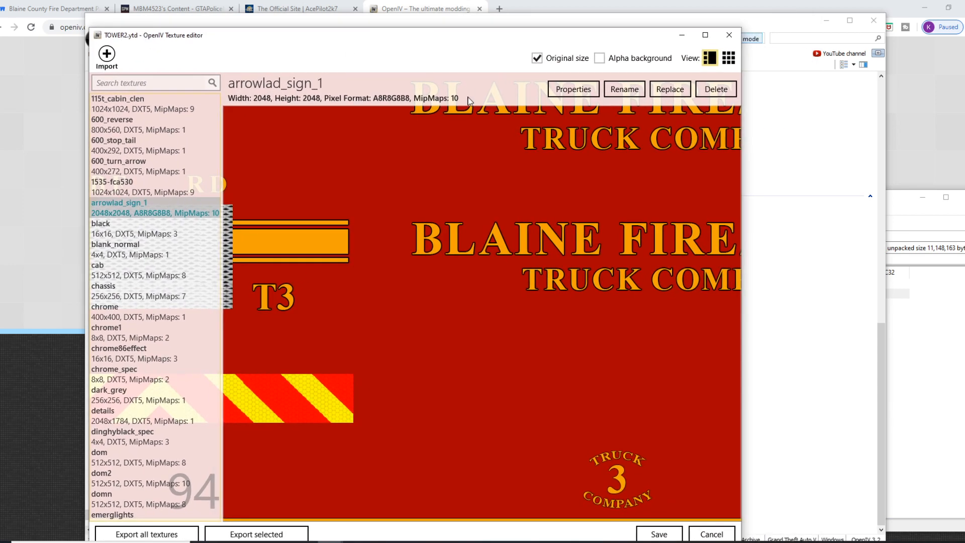
# - Switch to the WinRAR archive, open the Pierce Arrow XT Tower-1 folder and pick arrowlad_sign_1.png
pyautogui.click(921, 316)
pyautogui.doubleClick(495, 296)
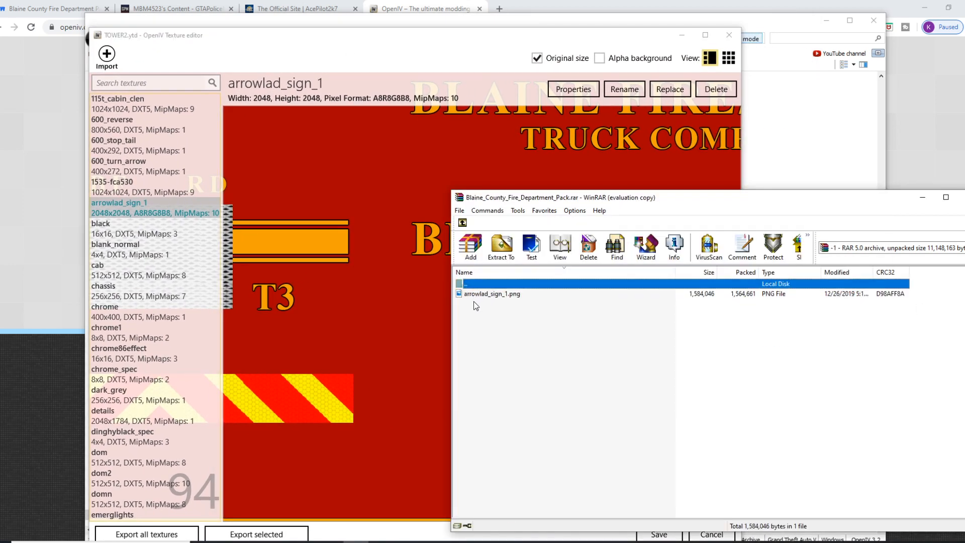
pyautogui.click(462, 223)
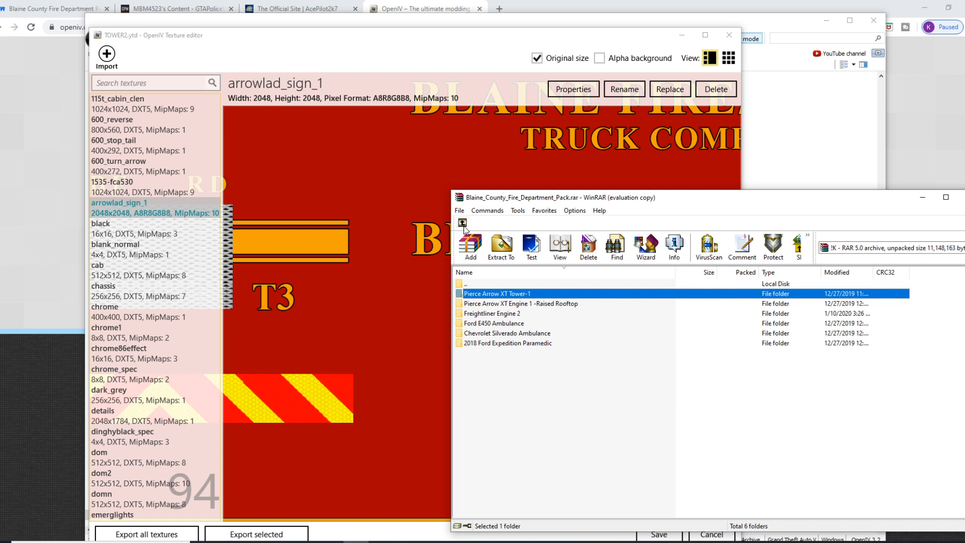
pyautogui.doubleClick(506, 298)
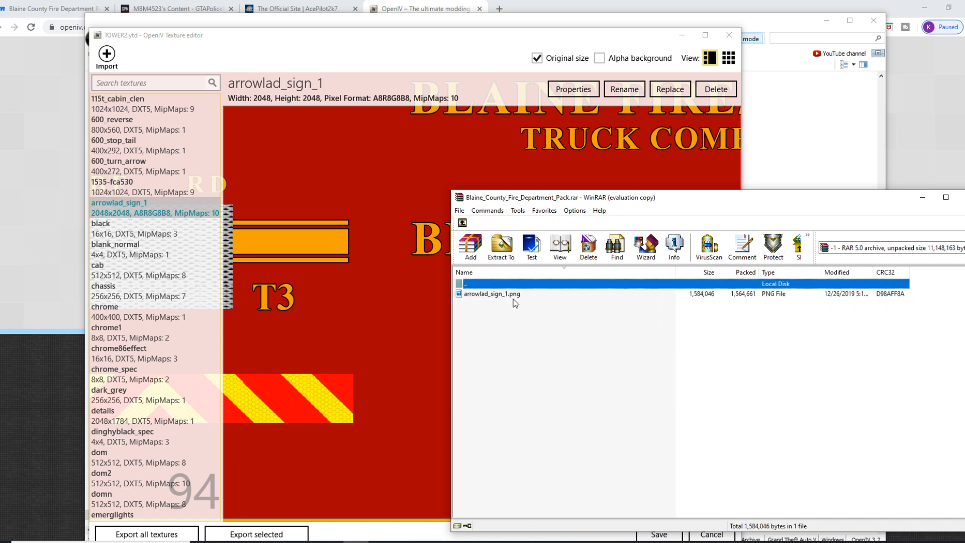
pyautogui.moveTo(478, 296); pyautogui.dragTo(612, 380)
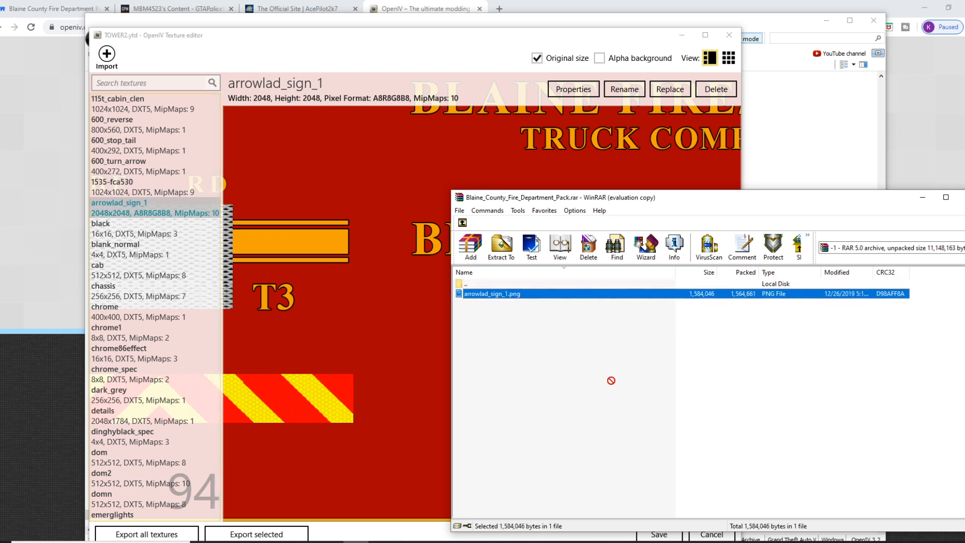
# - Examine the existing arrowlad_sign_1 texture in TOWER2.ytd and rename it to arrowlad_sign_2
pyautogui.click(119, 215)
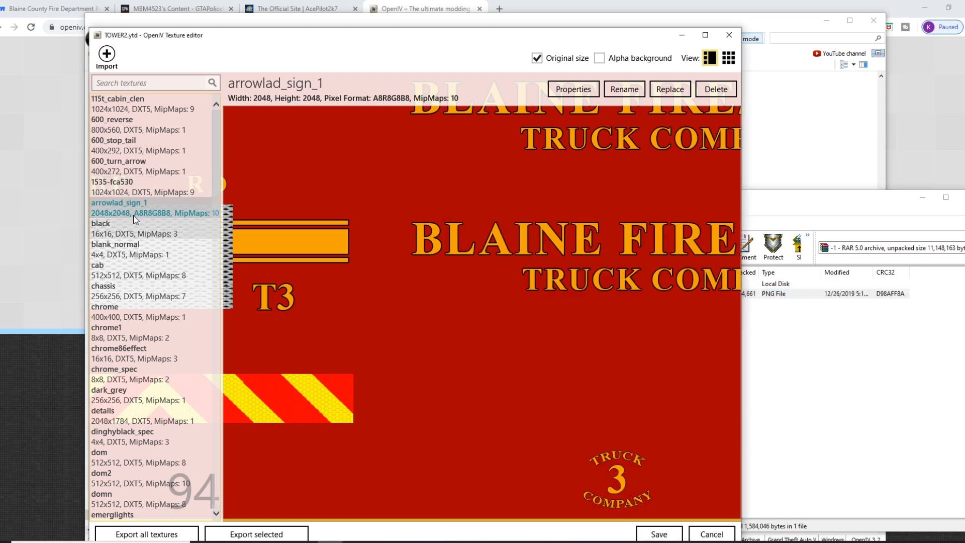
pyautogui.moveTo(472, 186); pyautogui.dragTo(369, 291)
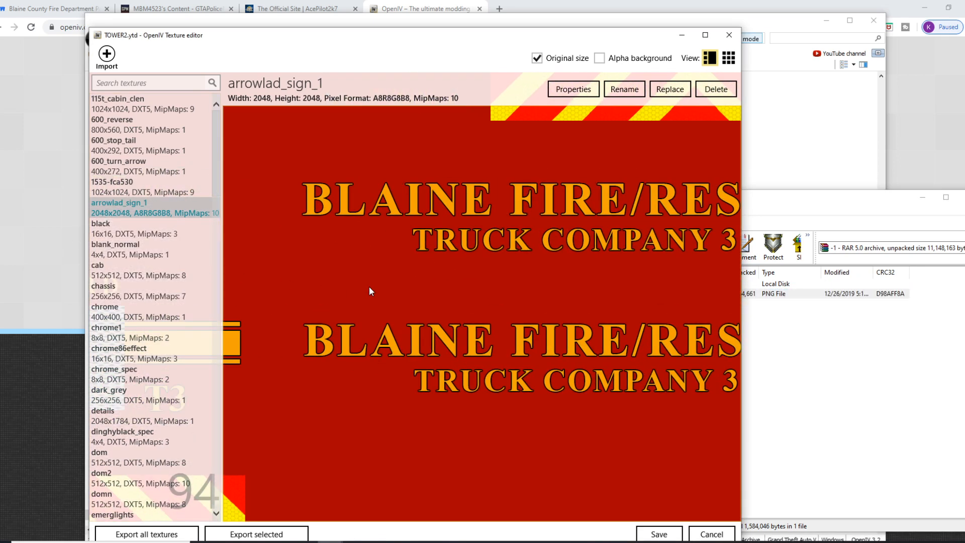
pyautogui.click(624, 89)
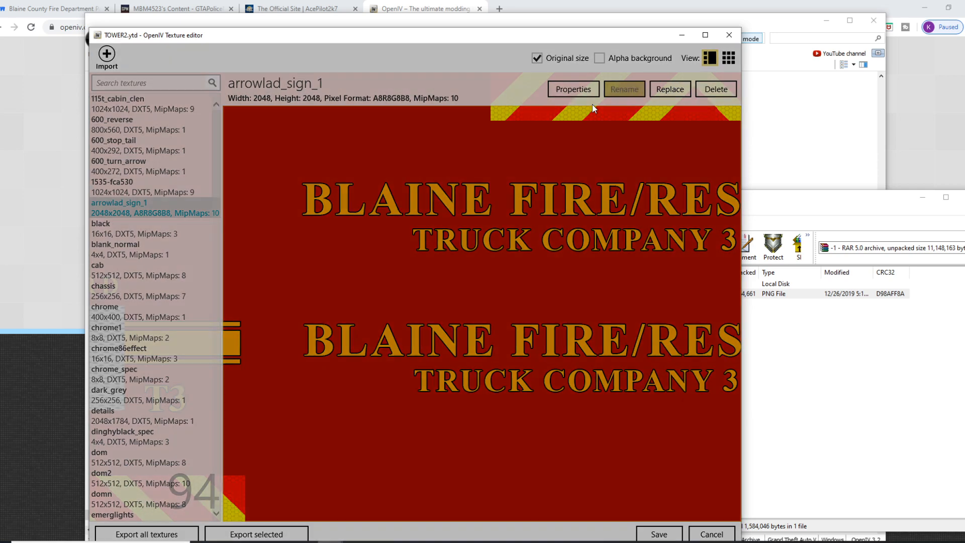
pyautogui.click(383, 296)
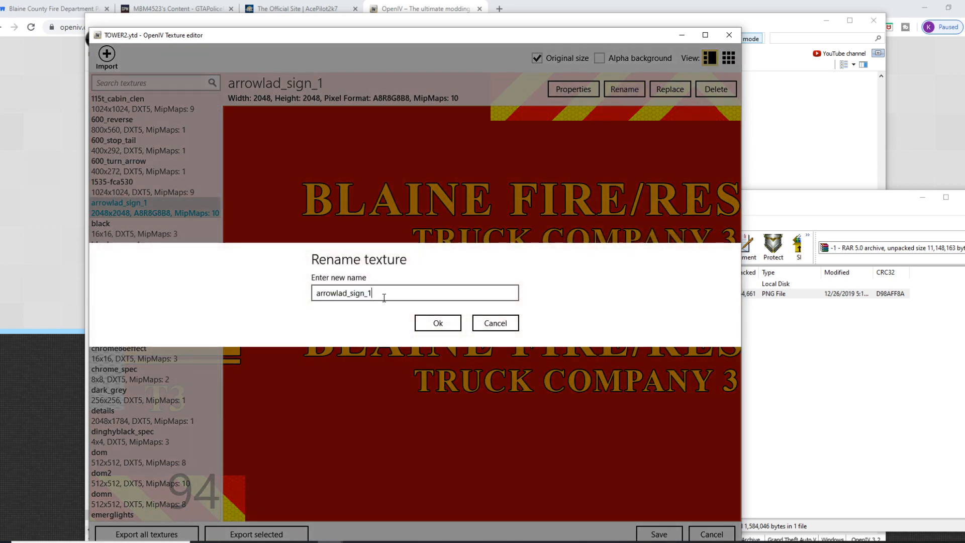
pyautogui.write('2')
pyautogui.press('Return')
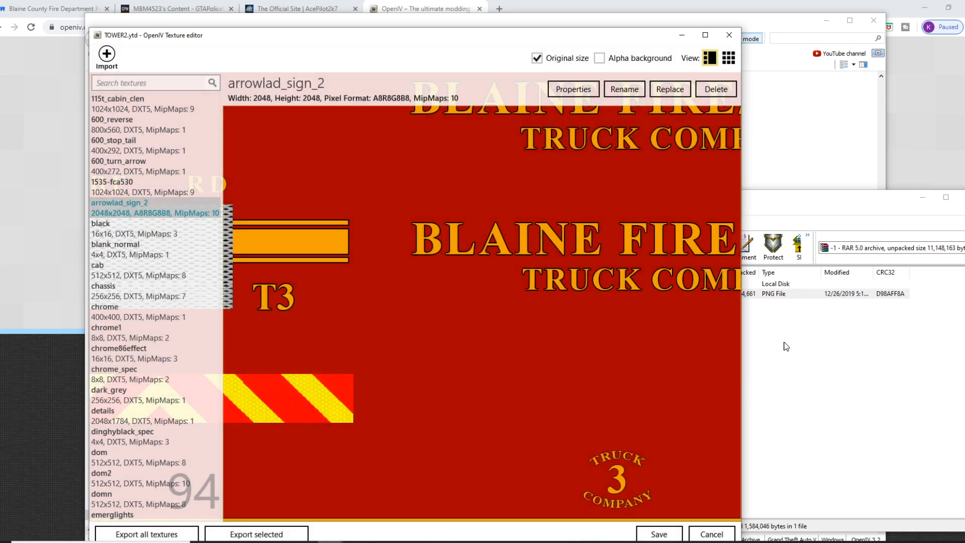
# - Import arrowlad_sign_1.png from WinRAR into TOWER2.ytd with automatic MipMaps and texture format, and compare it with arrowlad_sign_2
pyautogui.moveTo(778, 297); pyautogui.dragTo(309, 291)
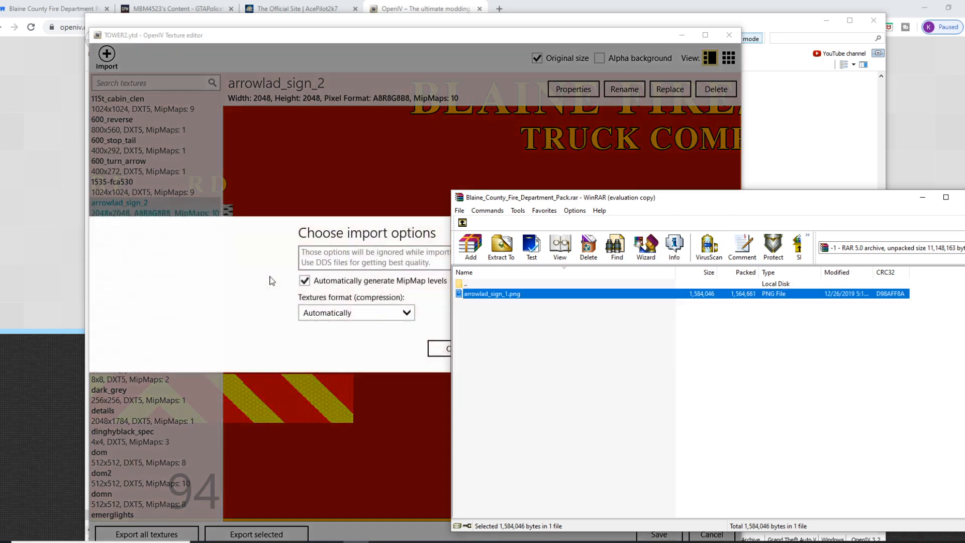
pyautogui.click(443, 353)
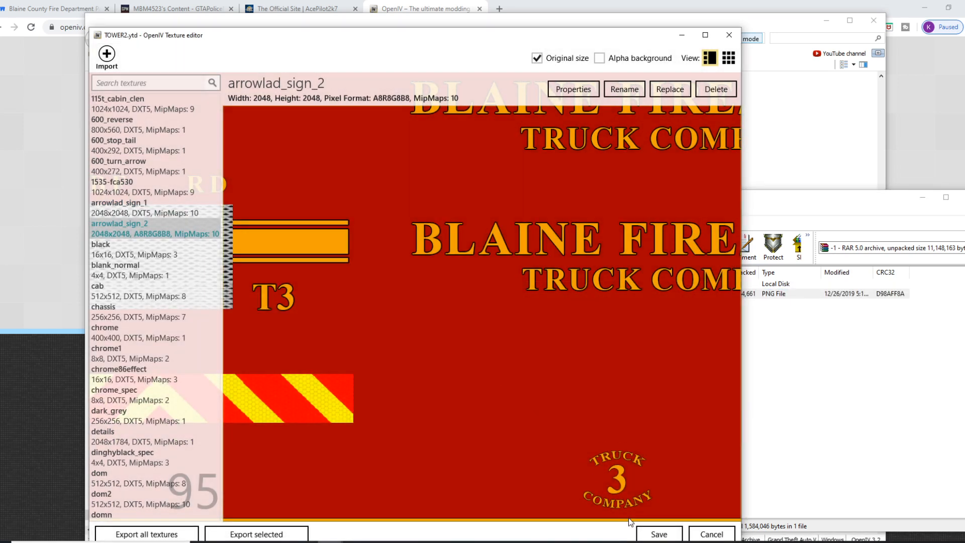
pyautogui.click(122, 206)
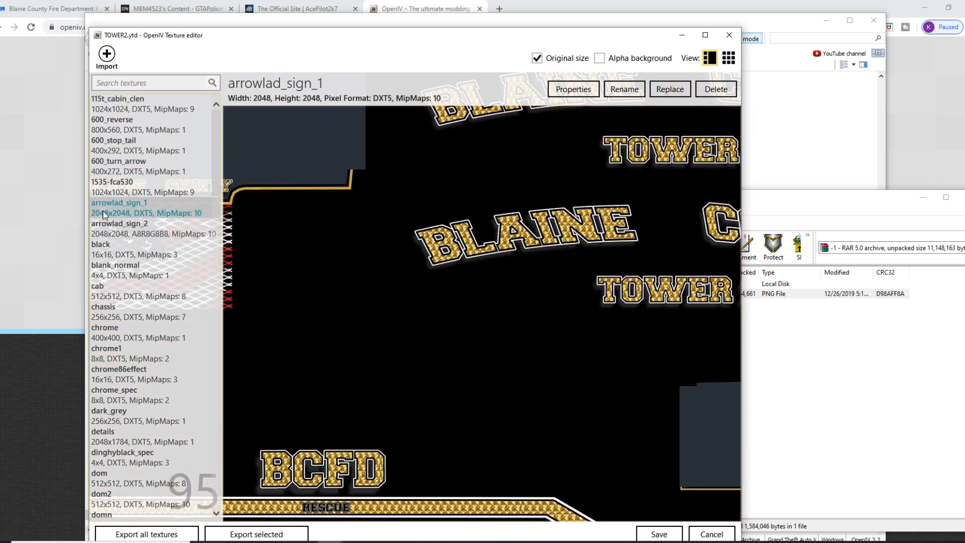
pyautogui.click(140, 224)
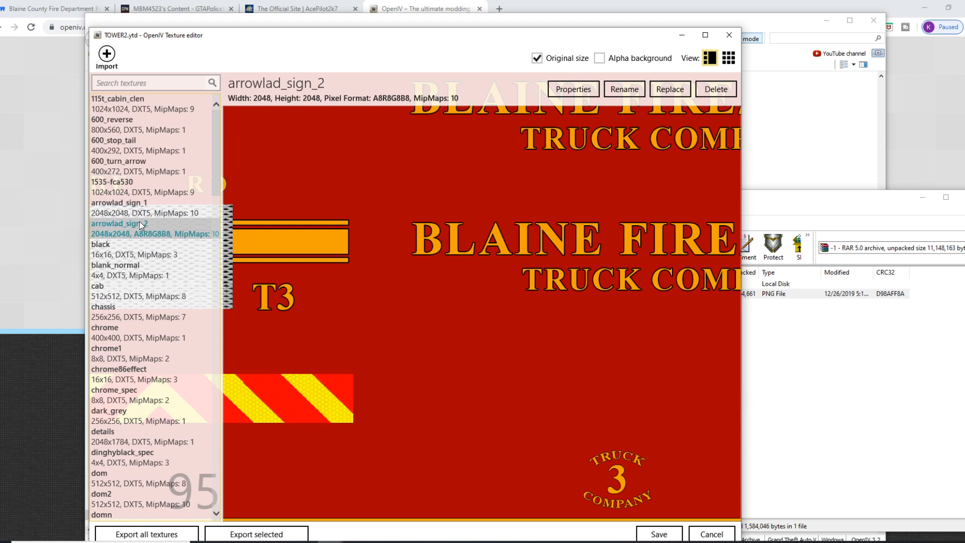
# - Save TOWER2.ytd and inspect the tower2.yft model from several sides in the model viewer
pyautogui.click(654, 532)
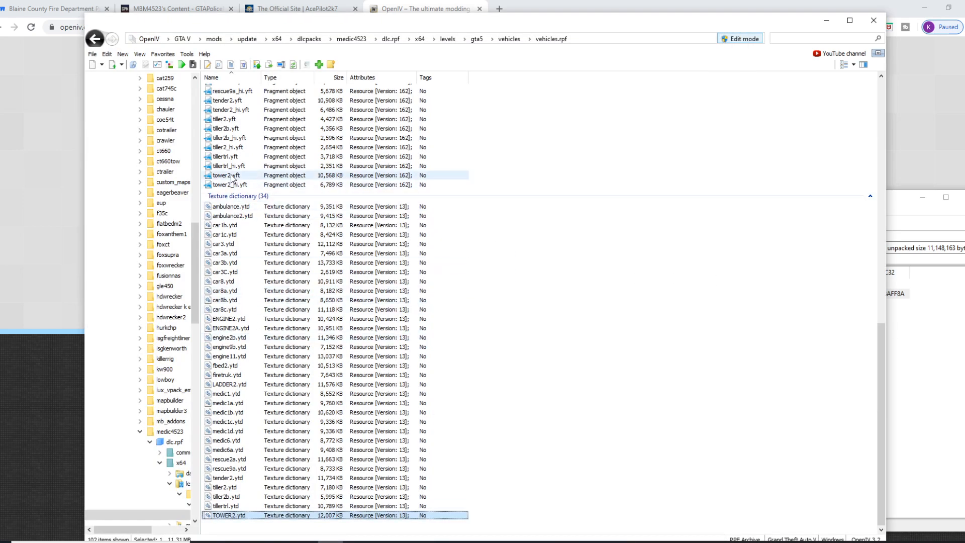
pyautogui.doubleClick(231, 176)
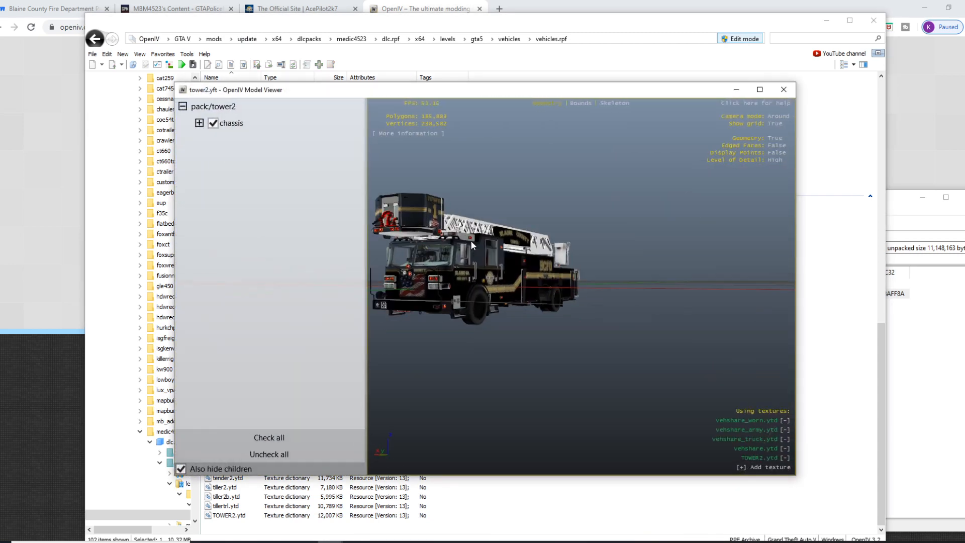
pyautogui.moveTo(470, 240); pyautogui.dragTo(661, 221)
pyautogui.scroll(4, 660, 227)
pyautogui.moveTo(537, 272); pyautogui.dragTo(779, 280)
pyautogui.click(918, 323)
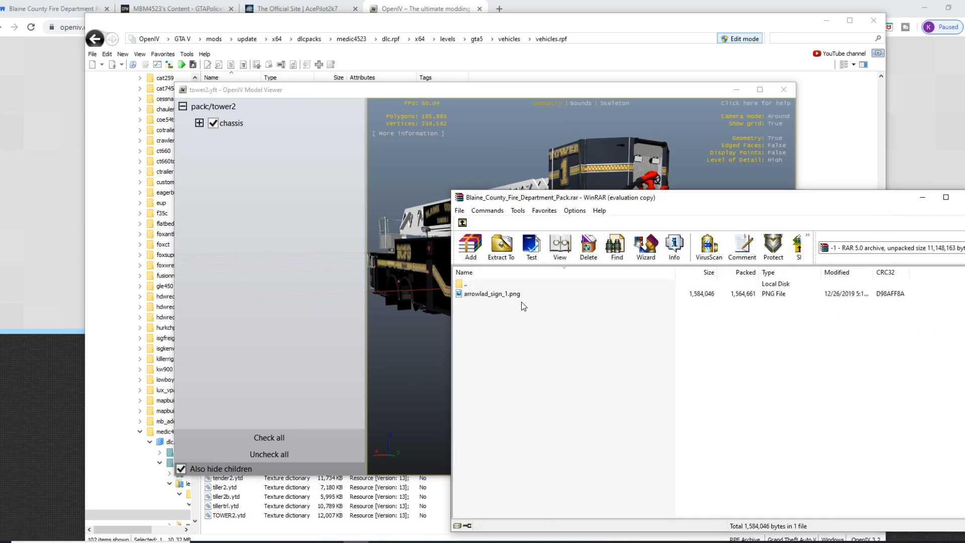
pyautogui.moveTo(418, 236); pyautogui.dragTo(662, 343)
pyautogui.moveTo(624, 211); pyautogui.dragTo(676, 203)
pyautogui.click(784, 90)
# - Switch to the WinRAR archive, open the raised-rooftop Pierce Arrow XT engine folder and read its Readme.txt
pyautogui.click(932, 331)
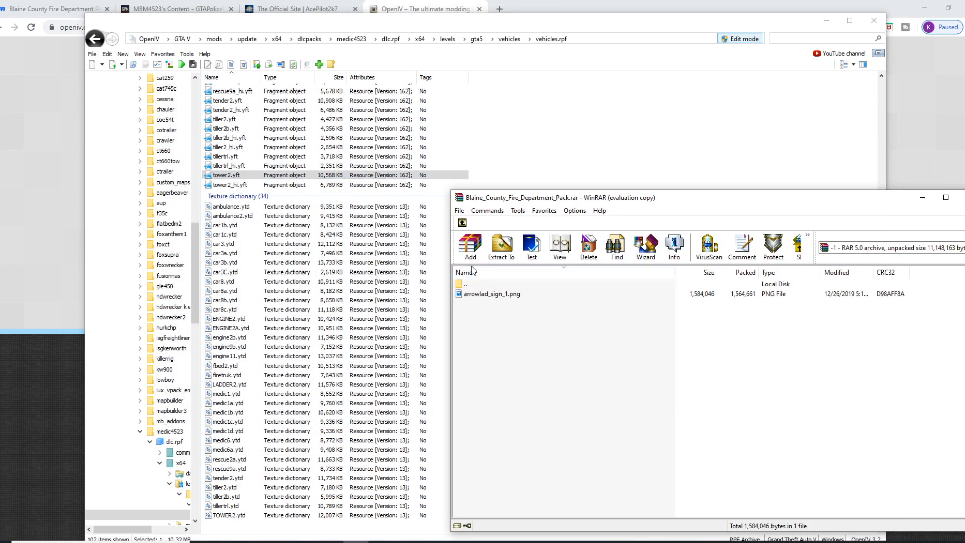
pyautogui.click(462, 223)
pyautogui.doubleClick(497, 304)
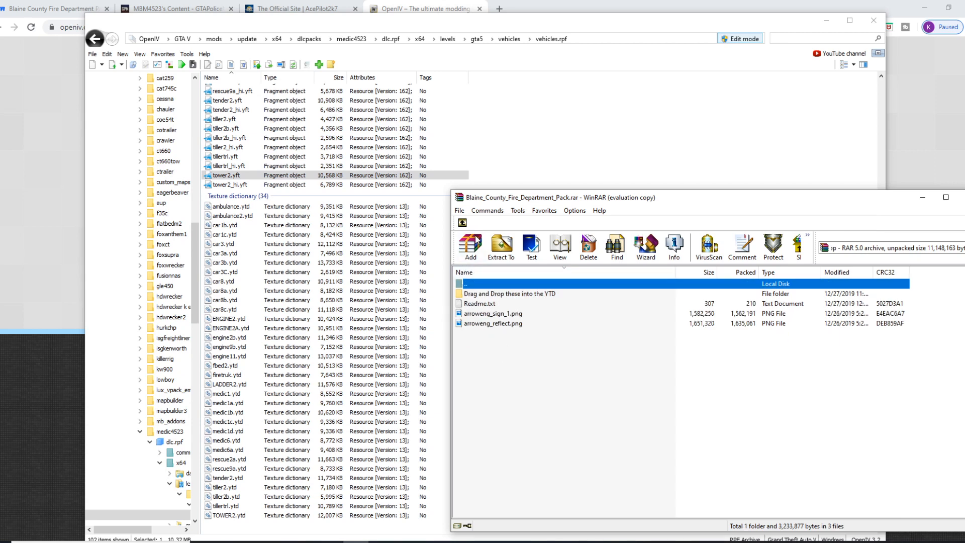
pyautogui.click(482, 304)
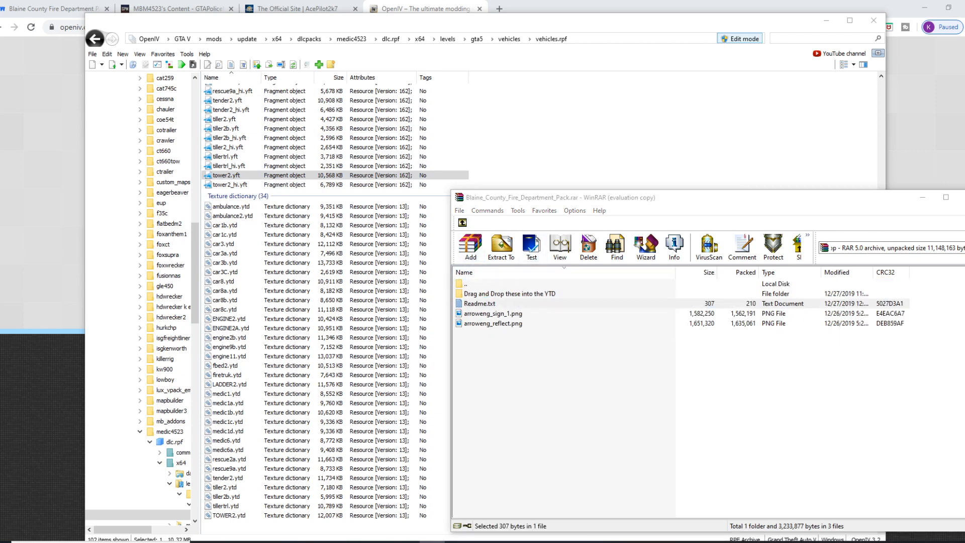
pyautogui.moveTo(318, 216); pyautogui.dragTo(303, 157)
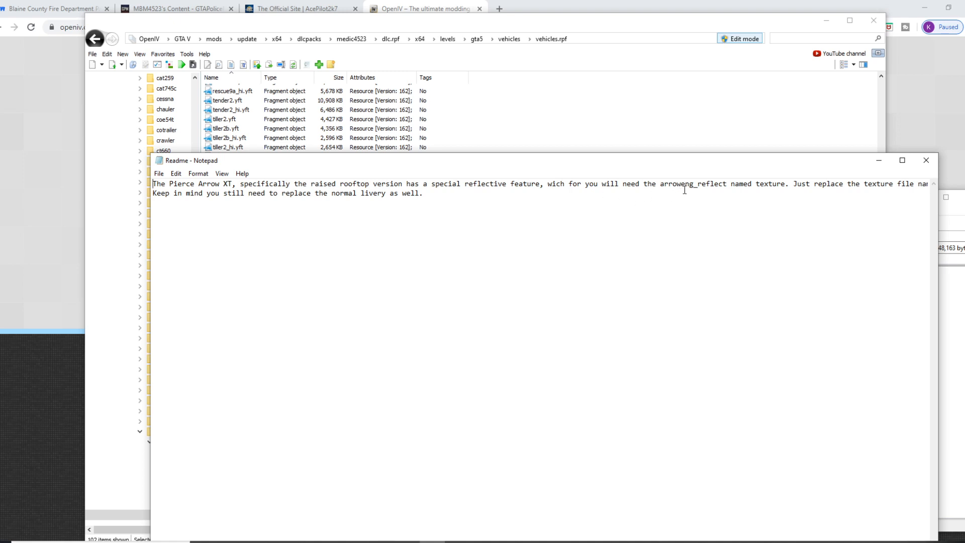
pyautogui.moveTo(854, 187); pyautogui.dragTo(415, 231)
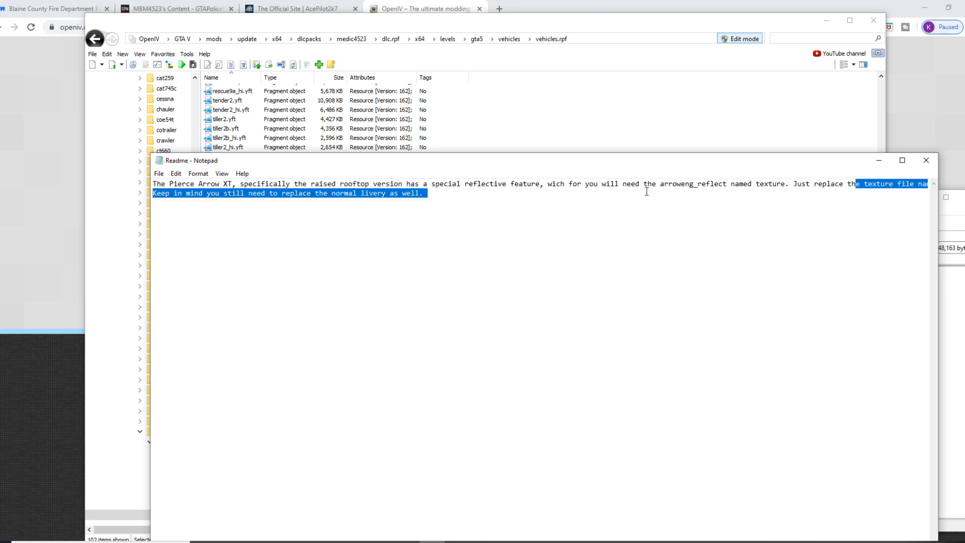
pyautogui.click(926, 160)
# - Find the engine models in vehicles.rpf and check the contents of the archive's "Drag and Drop these into the YTD" folder
pyautogui.scroll(4, 243, 182)
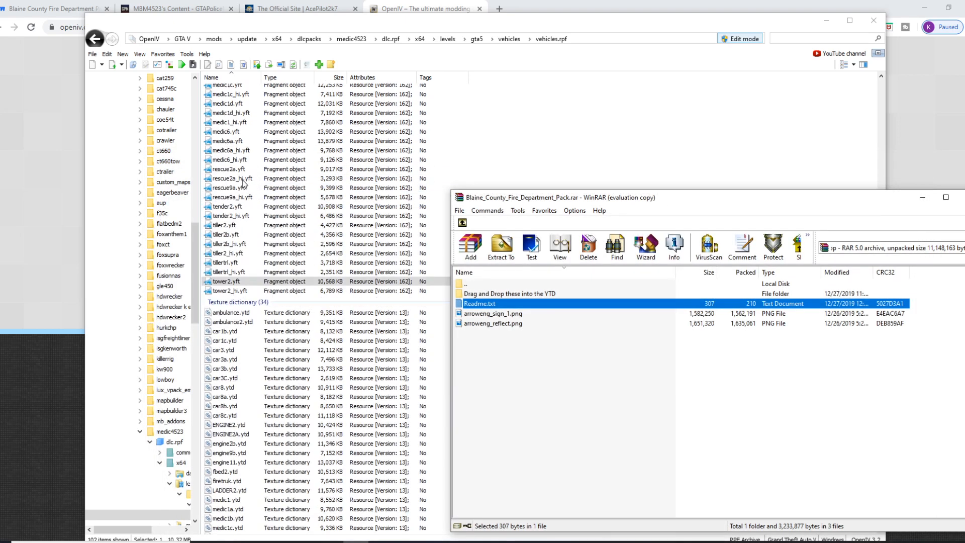
pyautogui.scroll(9, 236, 161)
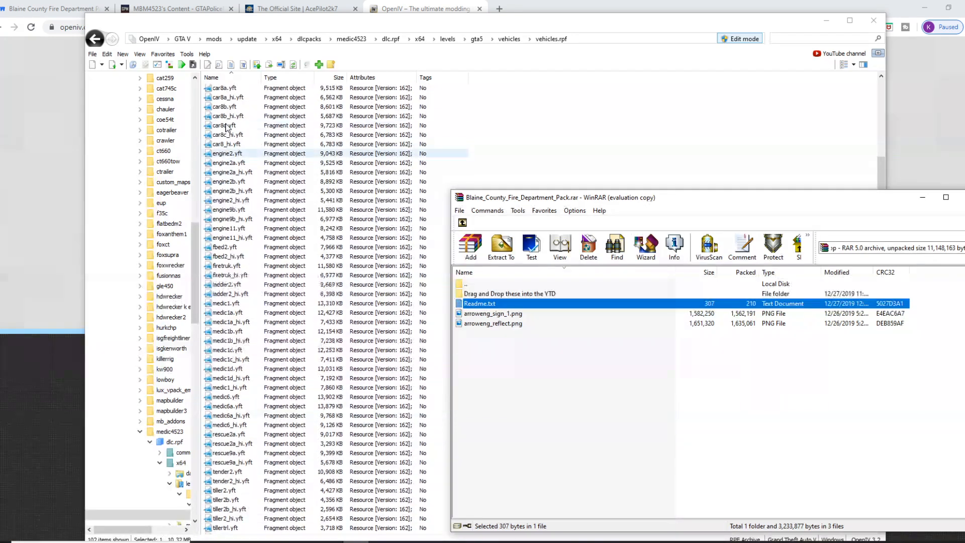
pyautogui.doubleClick(498, 295)
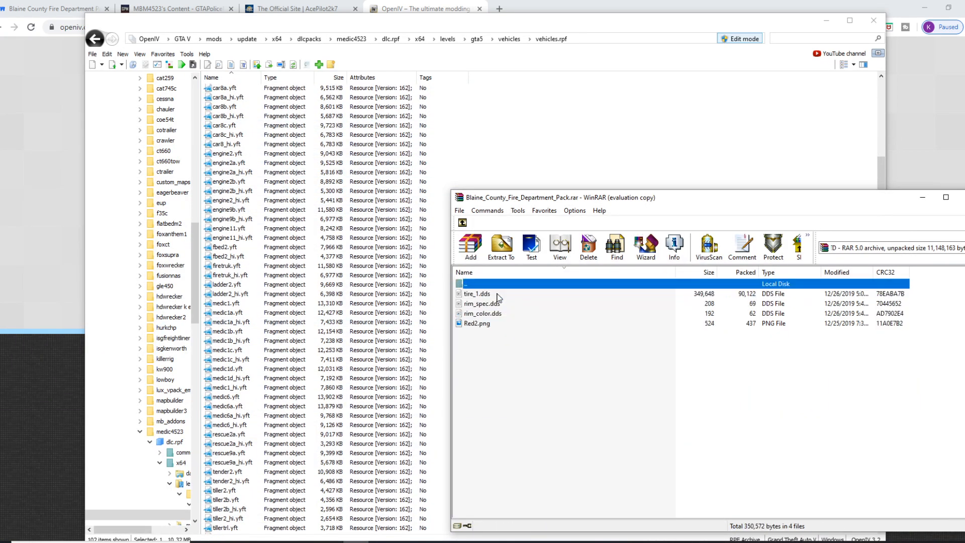
pyautogui.click(462, 223)
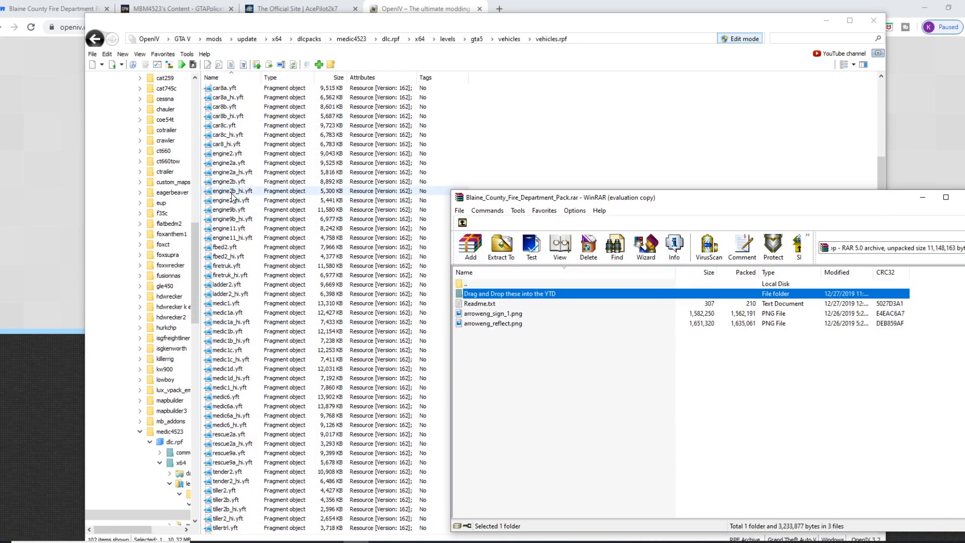
# - Preview the engine2.yft model in the model viewer to check its roof type
pyautogui.click(227, 154)
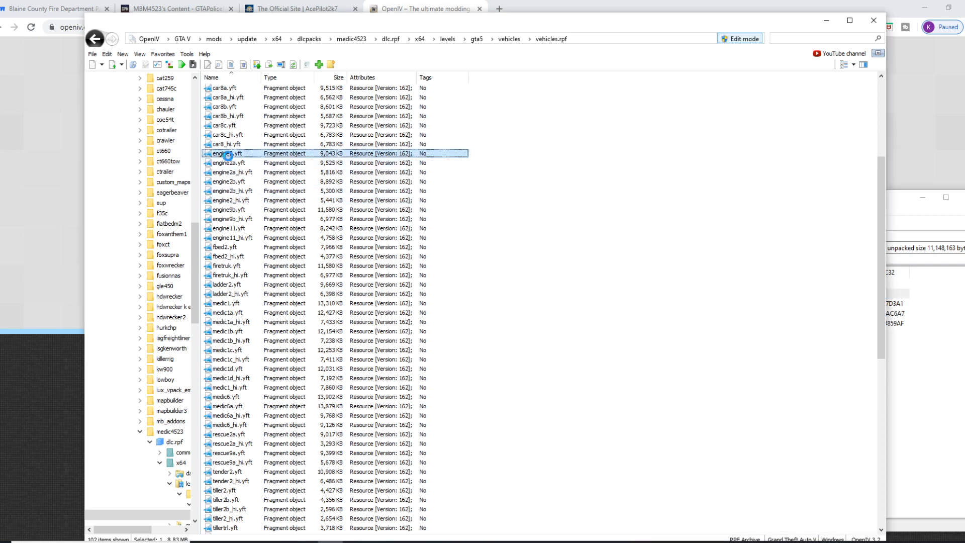
pyautogui.doubleClick(227, 155)
pyautogui.moveTo(379, 244); pyautogui.dragTo(503, 228)
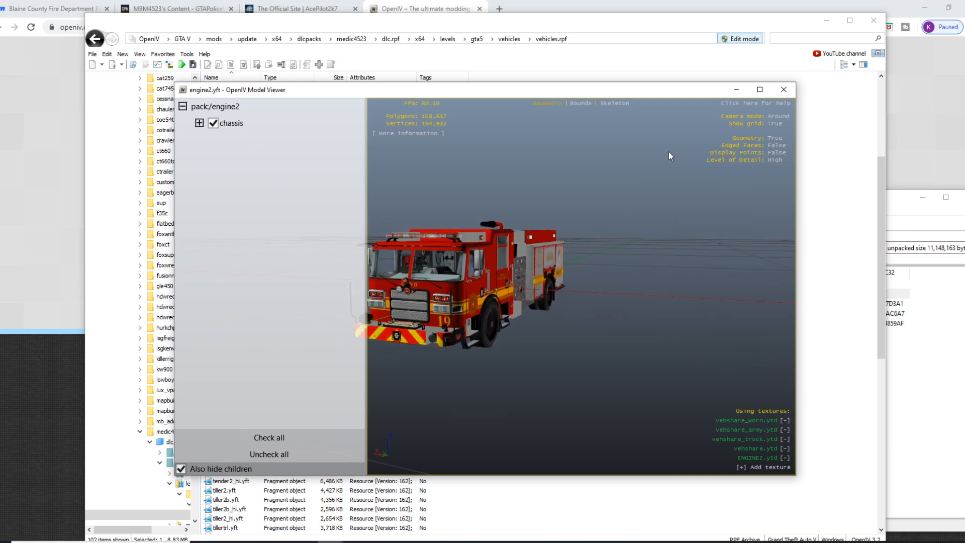
pyautogui.click(783, 89)
# - Preview the engine2a.yft and engine2b_hi.yft models, moving the WinRAR window aside in between
pyautogui.click(246, 172)
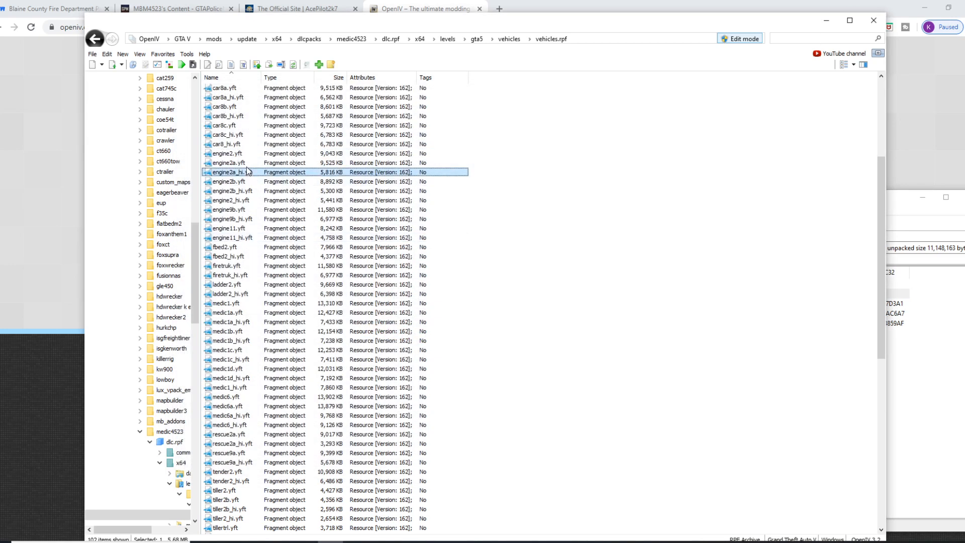
pyautogui.doubleClick(240, 163)
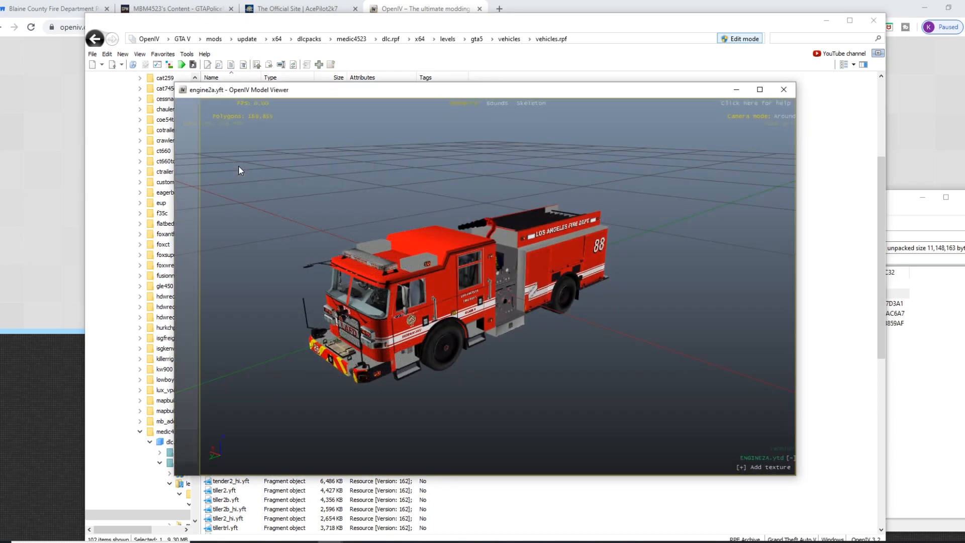
pyautogui.moveTo(453, 266); pyautogui.dragTo(732, 312)
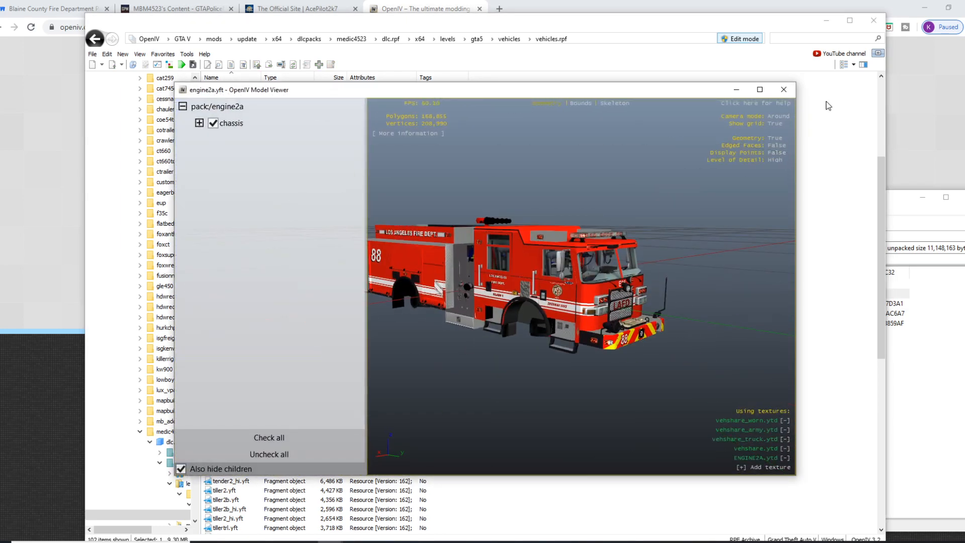
pyautogui.click(780, 92)
pyautogui.click(925, 317)
pyautogui.moveTo(493, 198); pyautogui.dragTo(964, 201)
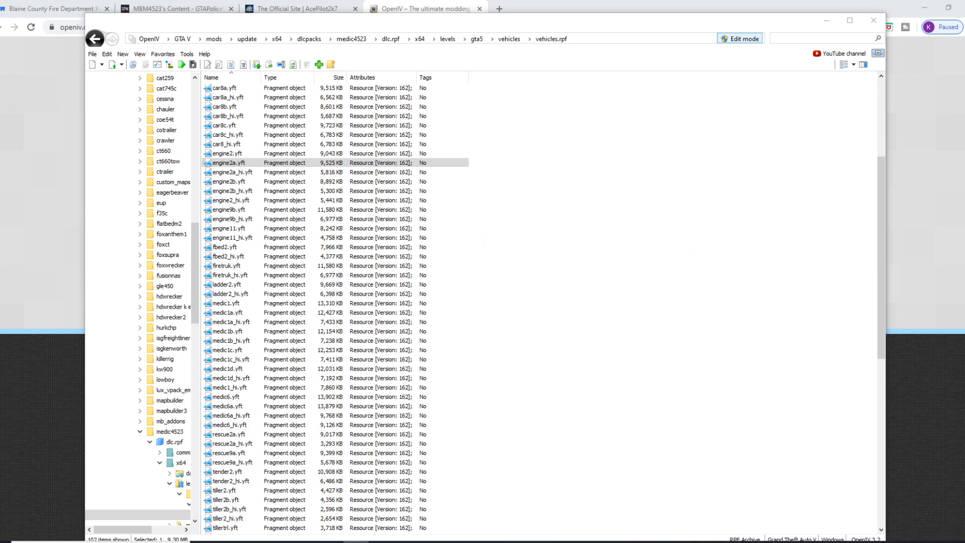
pyautogui.click(234, 191)
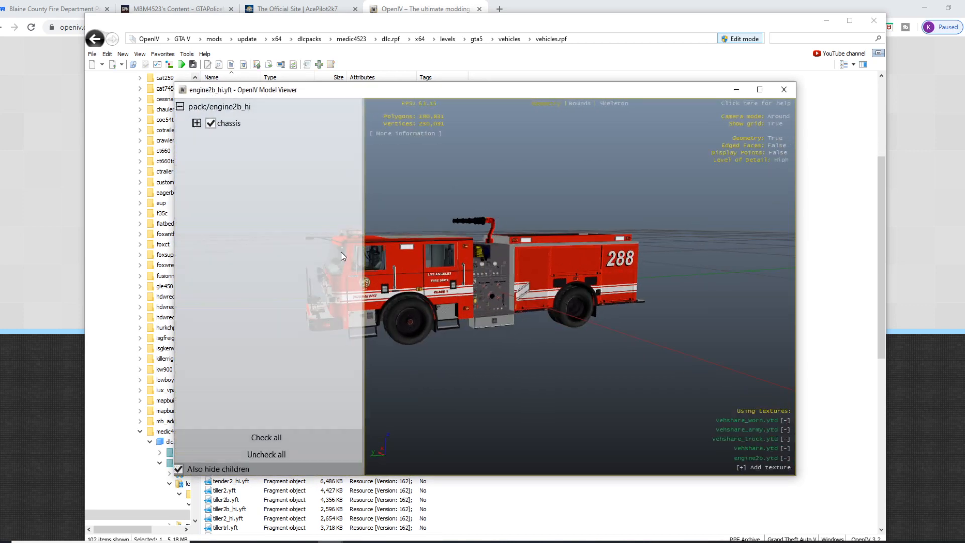
pyautogui.click(783, 90)
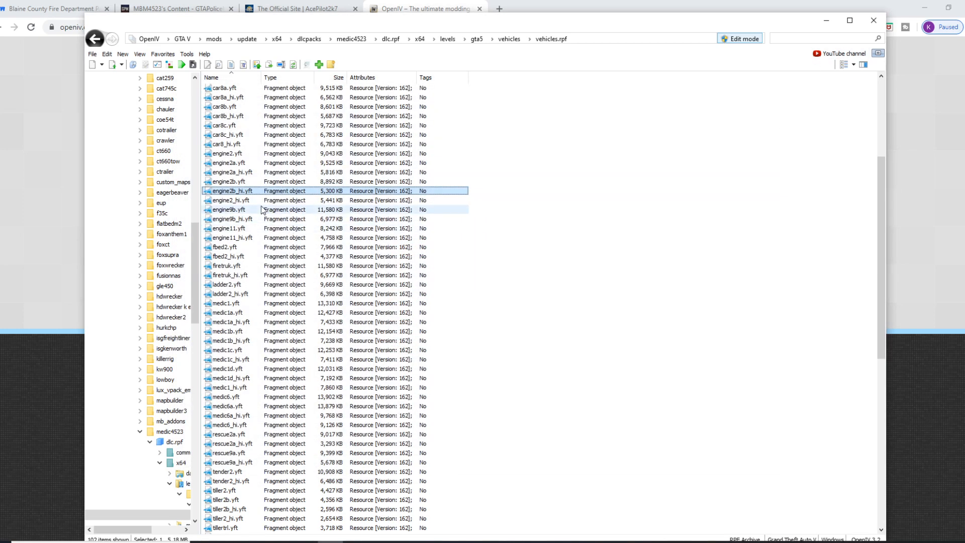
# - Open ENGINE2.ytd for editing, check its texture list for a match to the archive's arroweng_reflect.png and close it
pyautogui.click(237, 154)
pyautogui.scroll(-10, 261, 217)
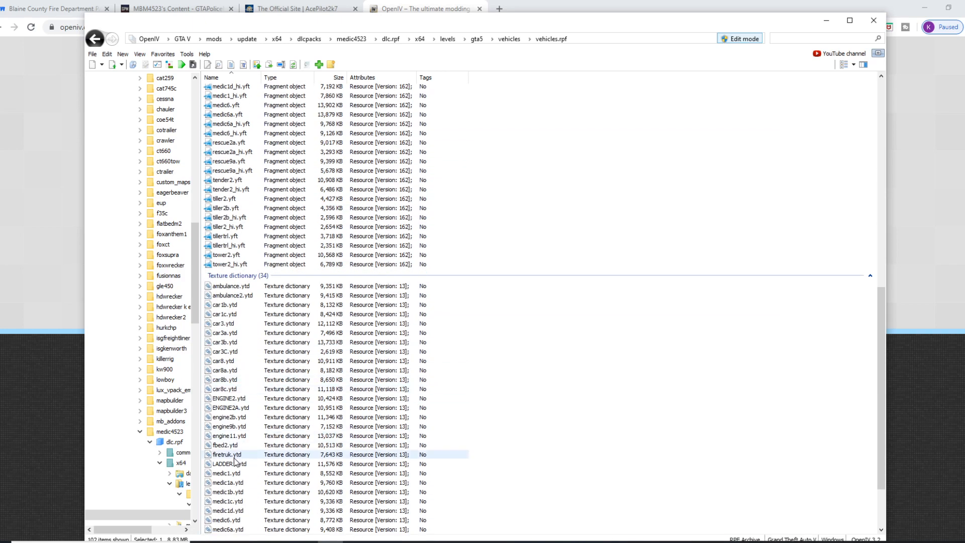
pyautogui.rightClick(229, 399)
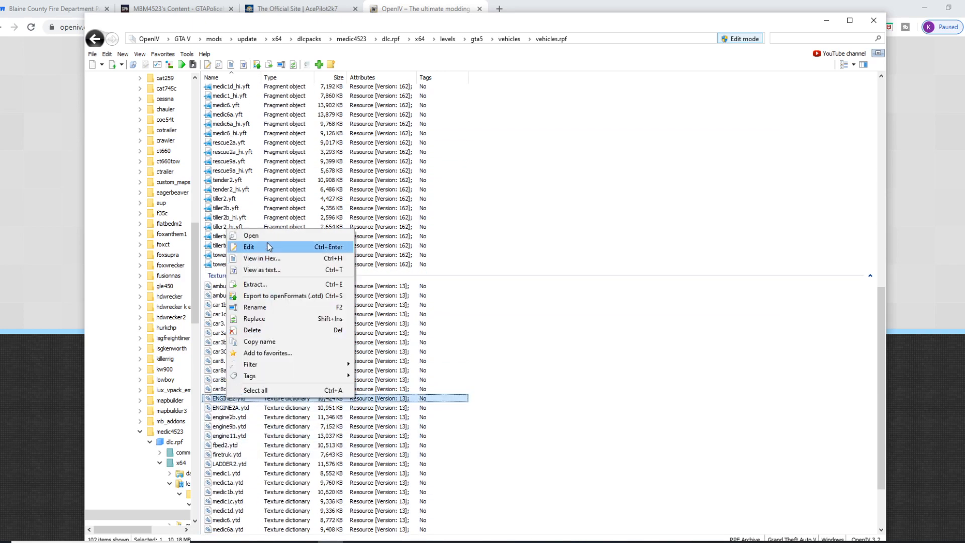
pyautogui.click(255, 246)
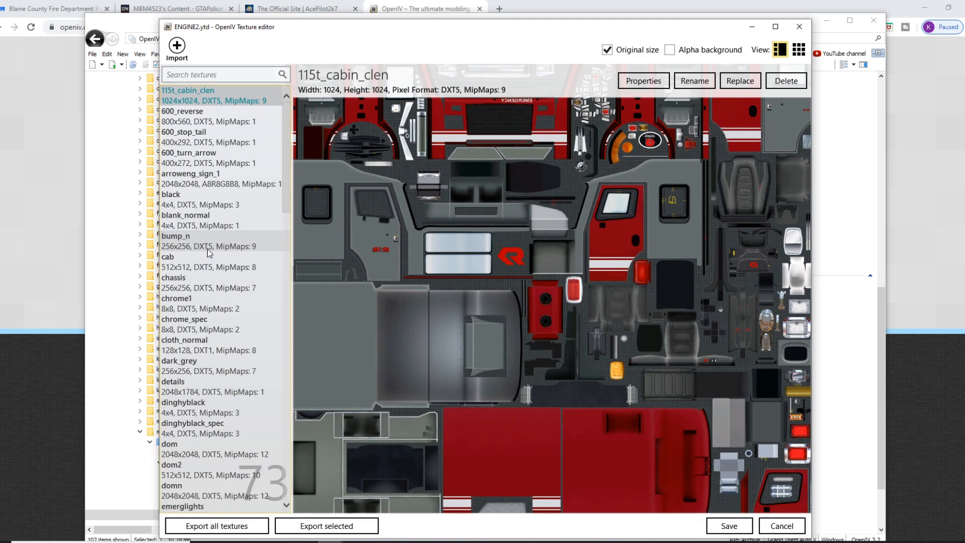
pyautogui.moveTo(964, 231); pyautogui.dragTo(595, 213)
pyautogui.doubleClick(579, 318)
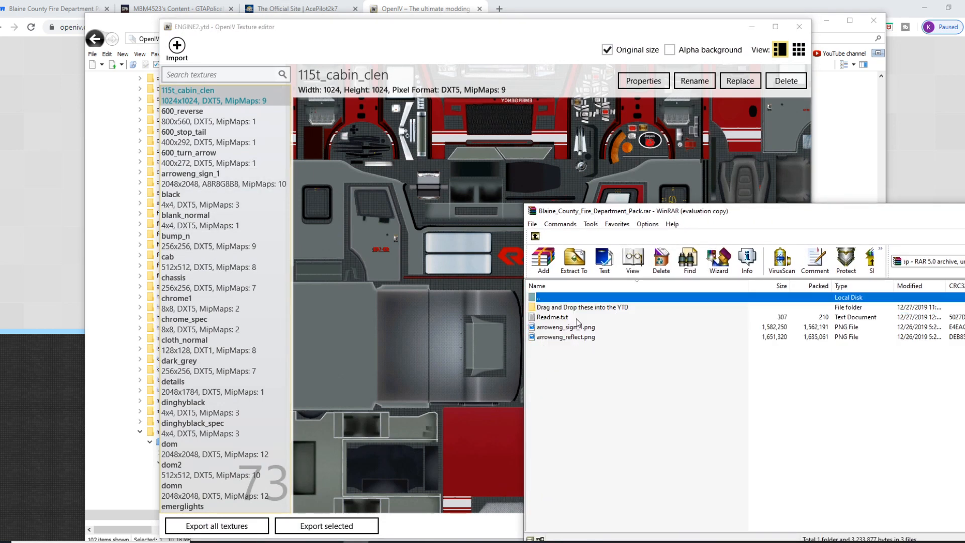
pyautogui.click(551, 338)
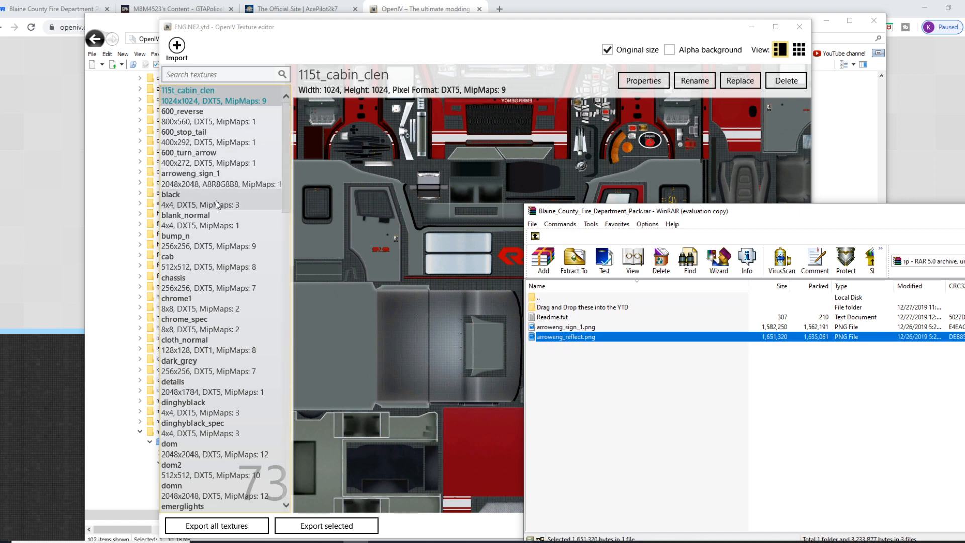
pyautogui.click(799, 26)
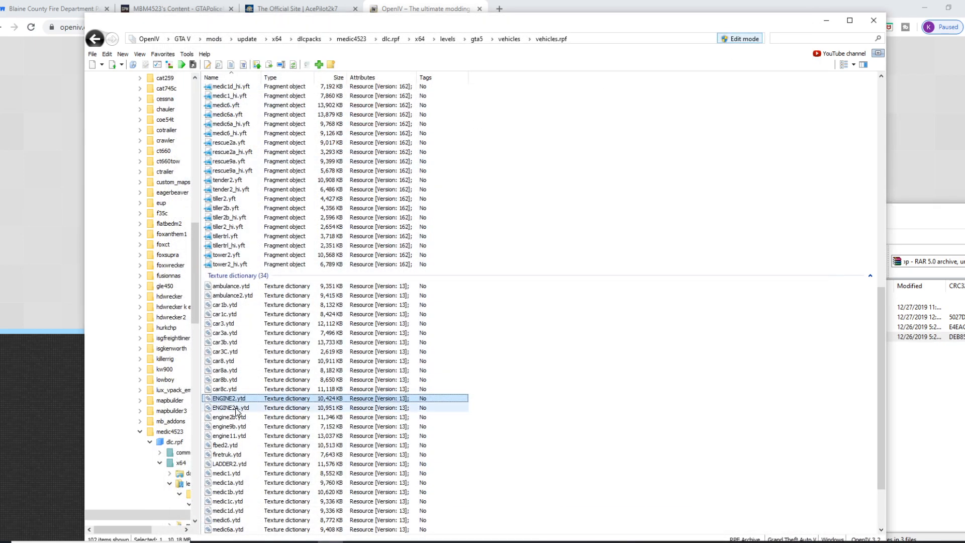
# - Open ENGINE2A.ytd for editing in the texture editor and display its arroweng_reflect texture
pyautogui.rightClick(237, 408)
pyautogui.click(275, 253)
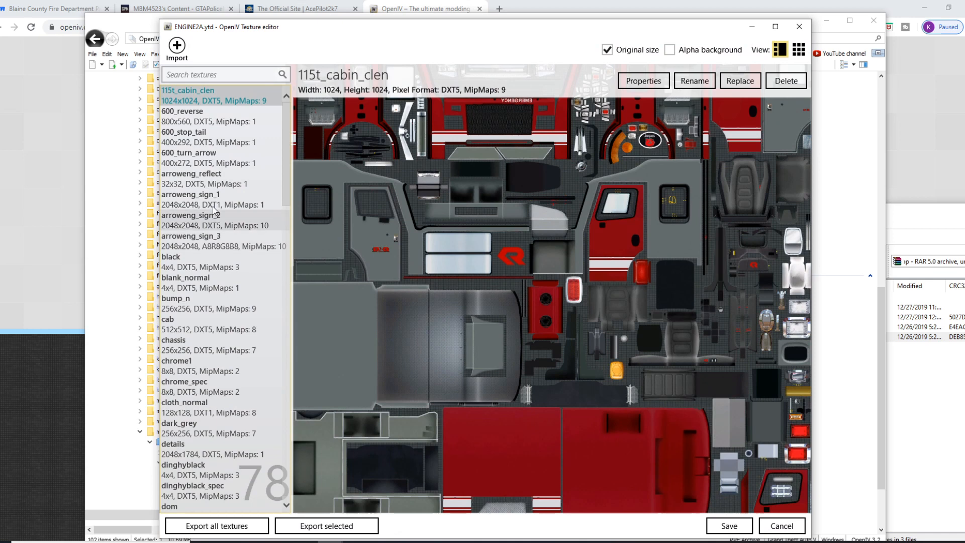
pyautogui.click(206, 179)
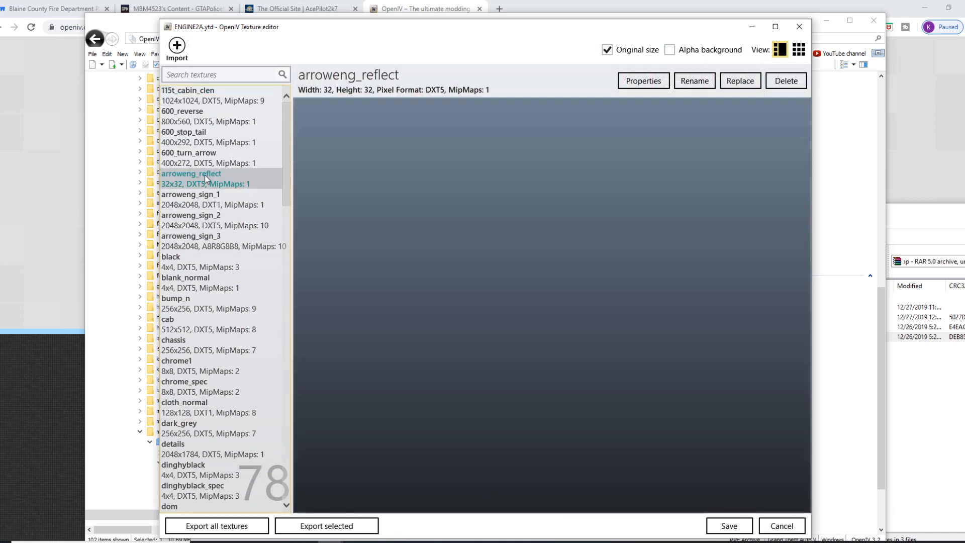
# - Switch to the WinRAR archive and select arroweng_reflect.png and arroweng_sign_1.png together
pyautogui.click(889, 419)
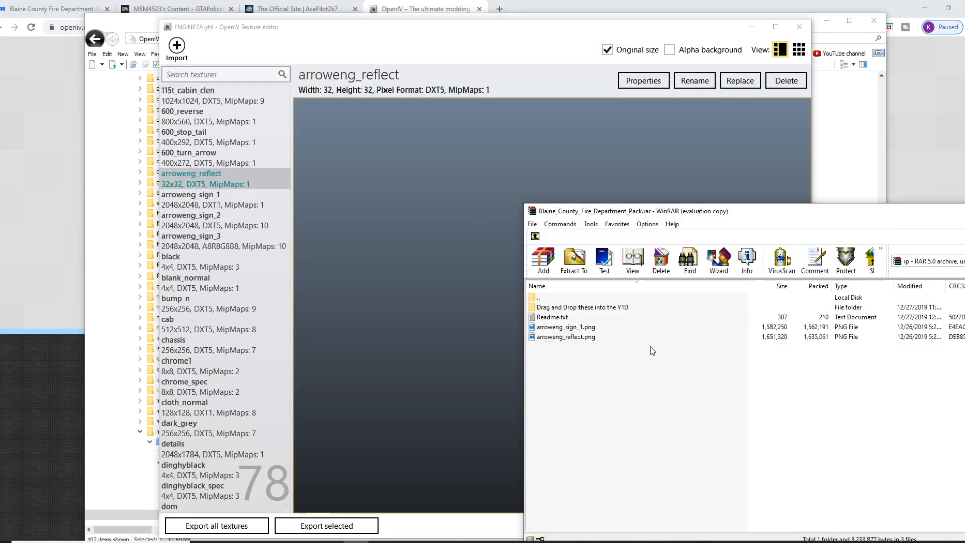
pyautogui.click(571, 342)
pyautogui.keyDown('ctrl'); pyautogui.click(574, 329); pyautogui.keyUp('ctrl')
pyautogui.moveTo(574, 328); pyautogui.dragTo(567, 238)
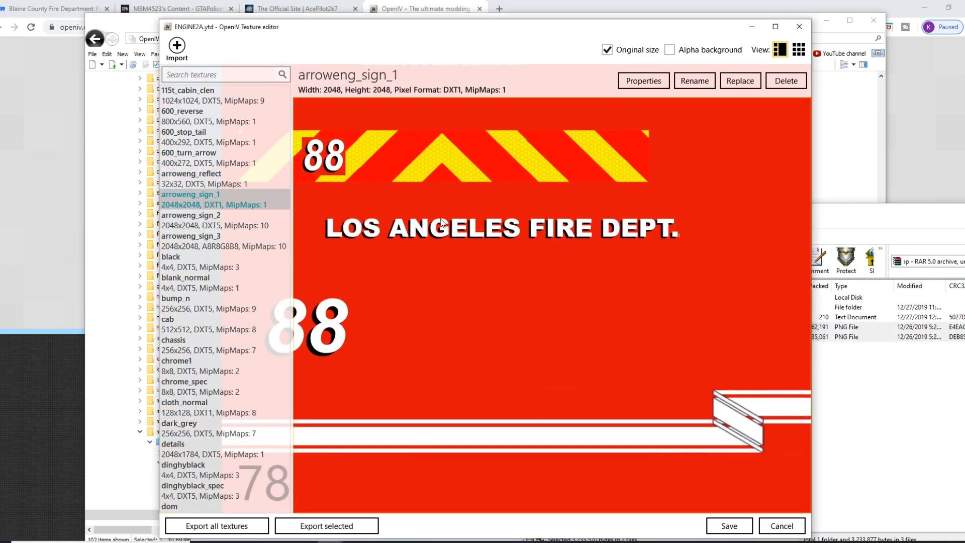
# - Compare the arroweng_sign textures in ENGINE2A.ytd and rename arroweng_sign_3 to arroweng_sign_4
pyautogui.click(214, 221)
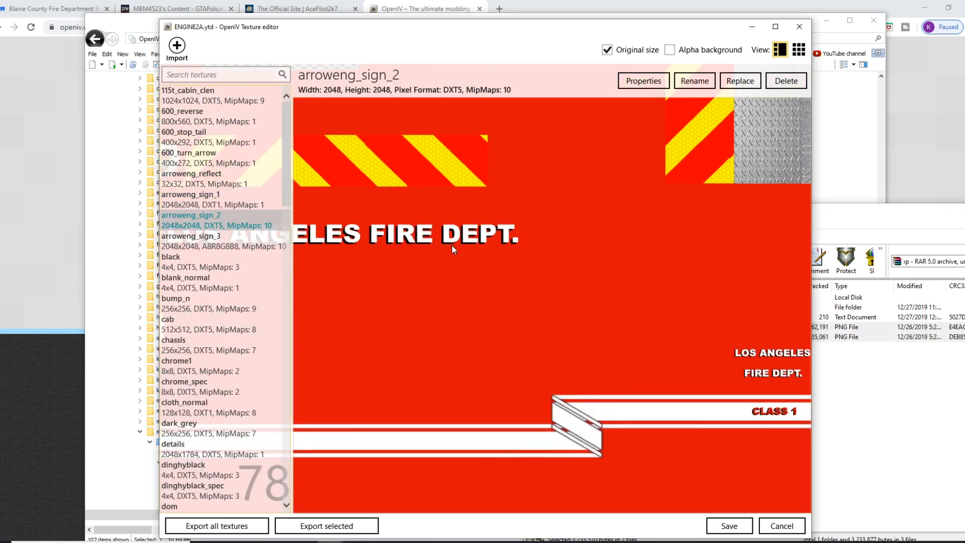
pyautogui.click(163, 240)
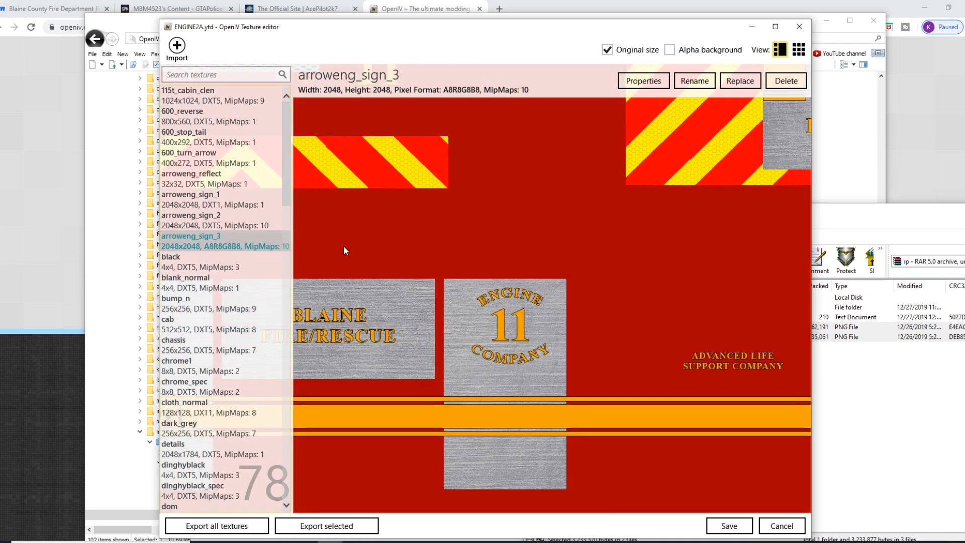
pyautogui.click(195, 199)
pyautogui.click(194, 237)
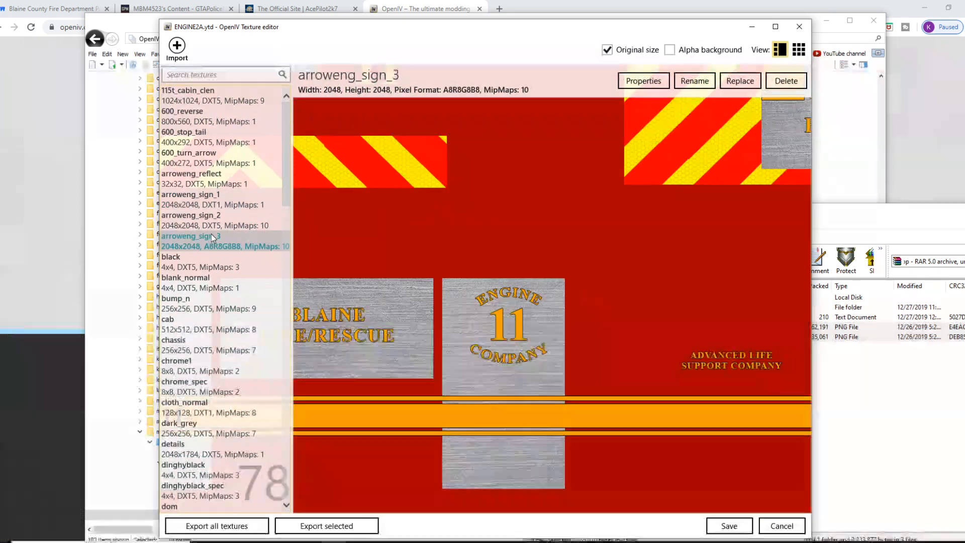
pyautogui.click(457, 286)
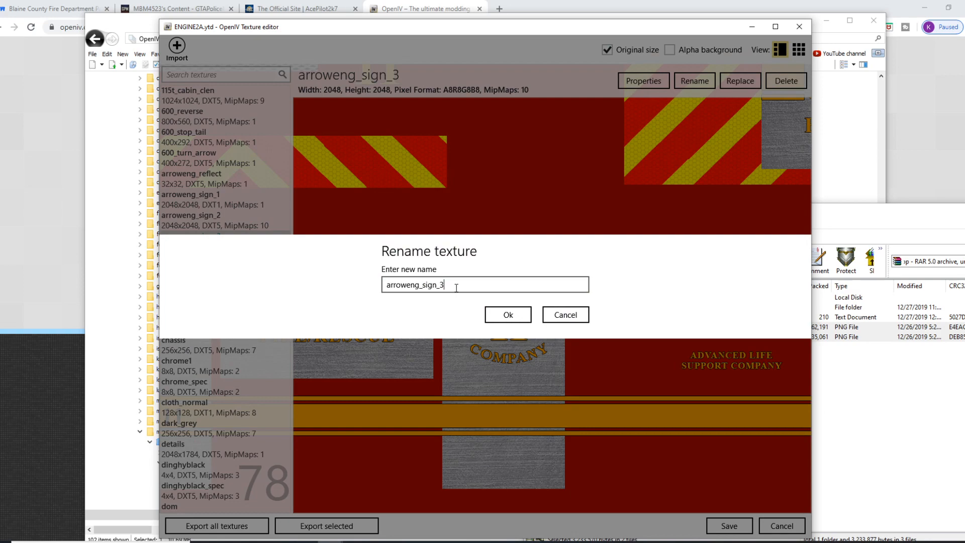
pyautogui.write('4')
pyautogui.press('Return')
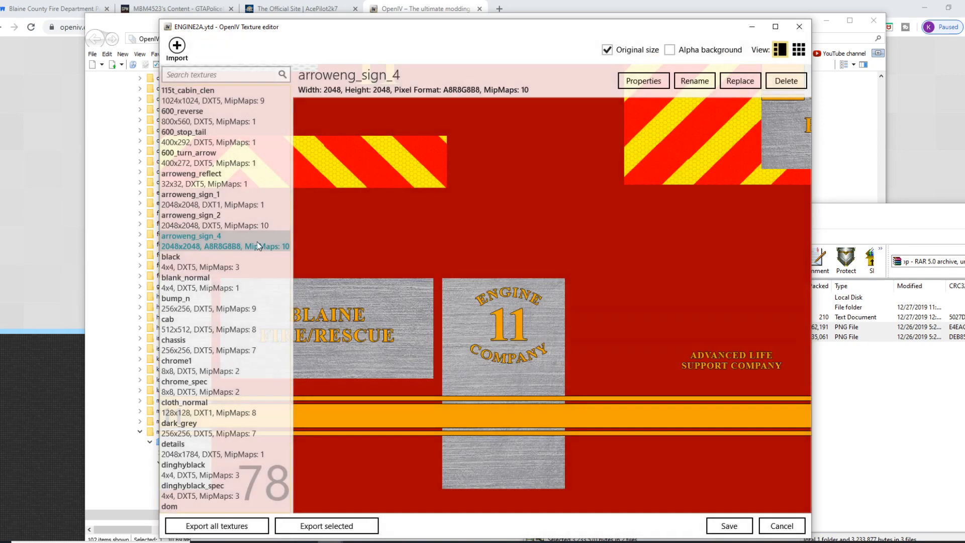
# - Rename the Los Angeles livery texture arroweng_sign_1 in ENGINE2A.ytd to arroweng_sign_3
pyautogui.click(246, 204)
pyautogui.rightClick(246, 203)
pyautogui.click(258, 251)
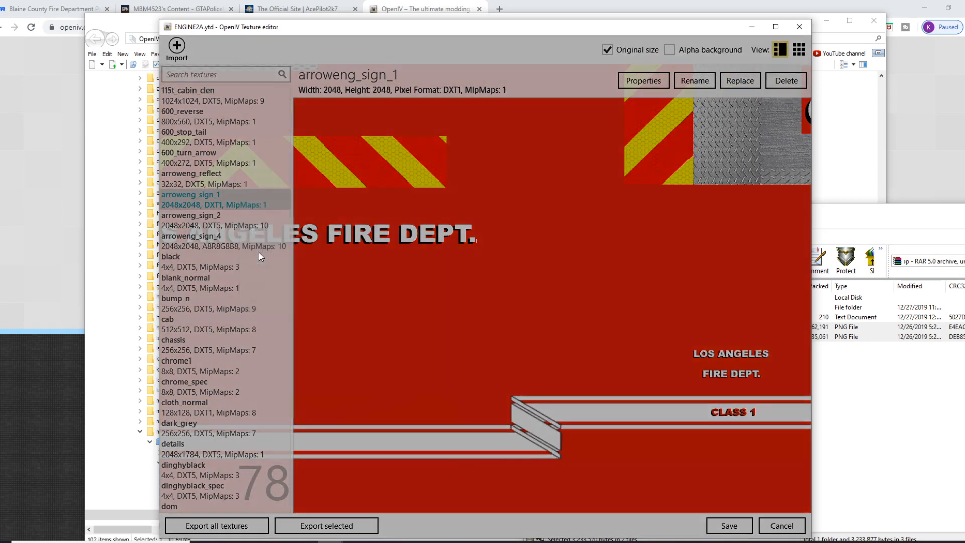
pyautogui.press('BackSpace')
pyautogui.write('3')
pyautogui.press('Return')
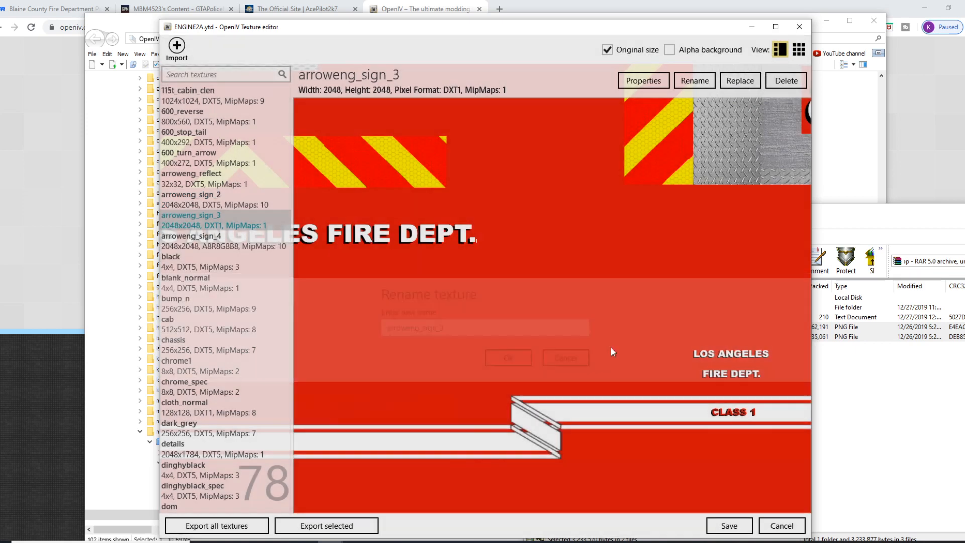
# - Import arroweng_sign_1.png and arroweng_reflect.png from the archive into ENGINE2A.ytd with automatic MipMap levels and automatic compression
pyautogui.click(827, 391)
pyautogui.moveTo(578, 349); pyautogui.dragTo(570, 332)
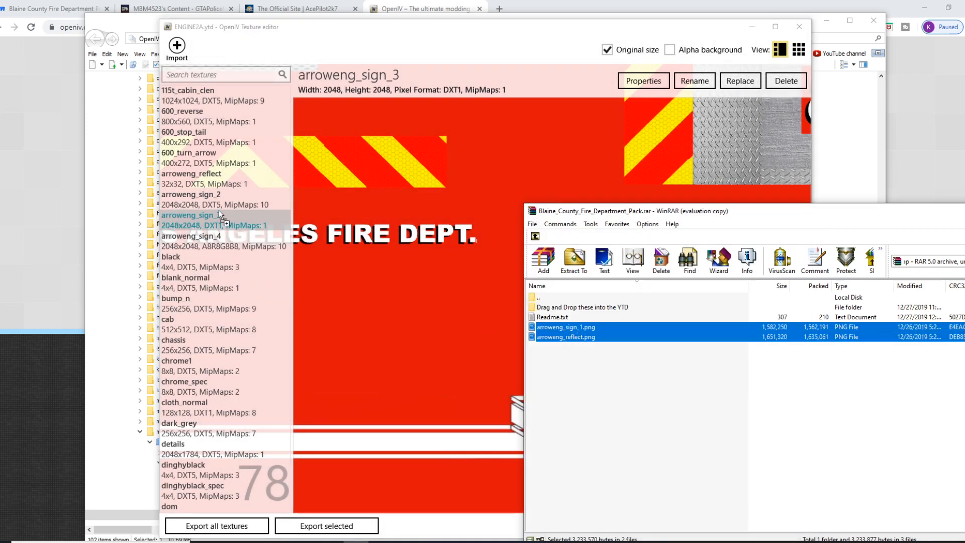
pyautogui.moveTo(218, 210); pyautogui.dragTo(219, 209)
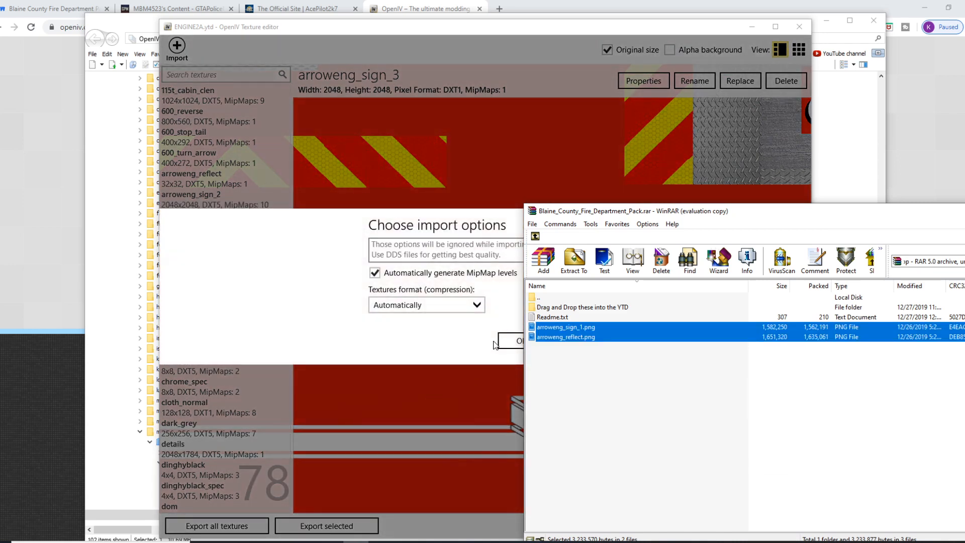
pyautogui.click(542, 336)
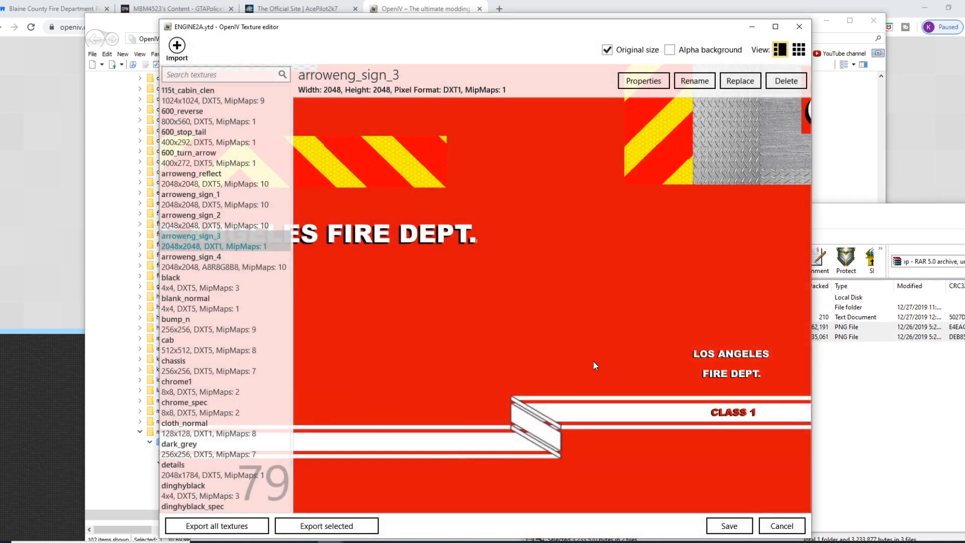
# - Examine the imported arroweng_sign_1 and arroweng_reflect textures and compare their liveries
pyautogui.click(217, 196)
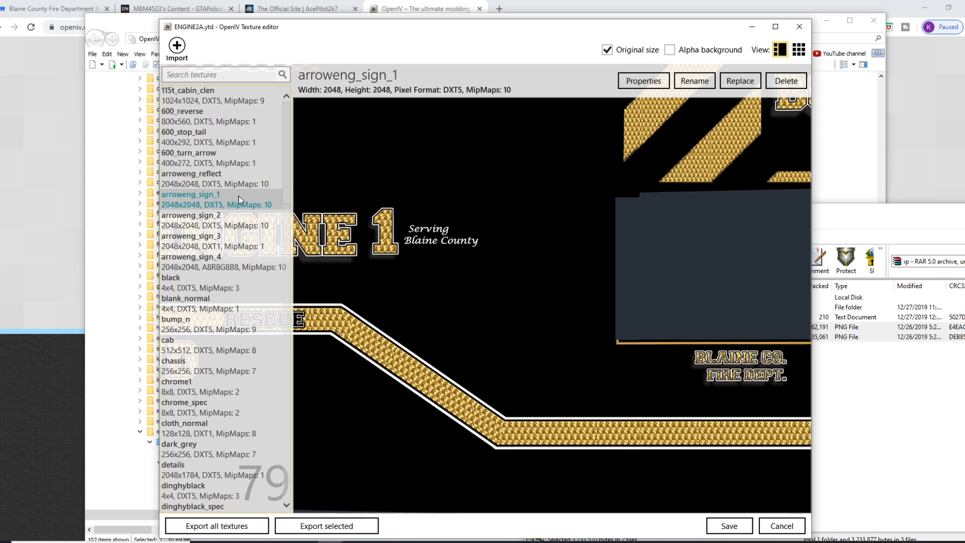
pyautogui.click(199, 180)
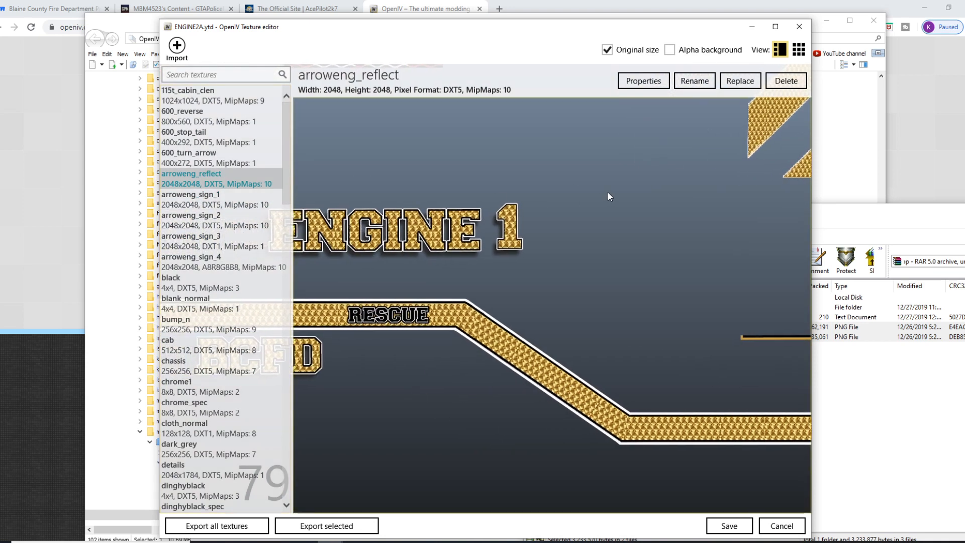
pyautogui.moveTo(373, 192); pyautogui.dragTo(451, 200)
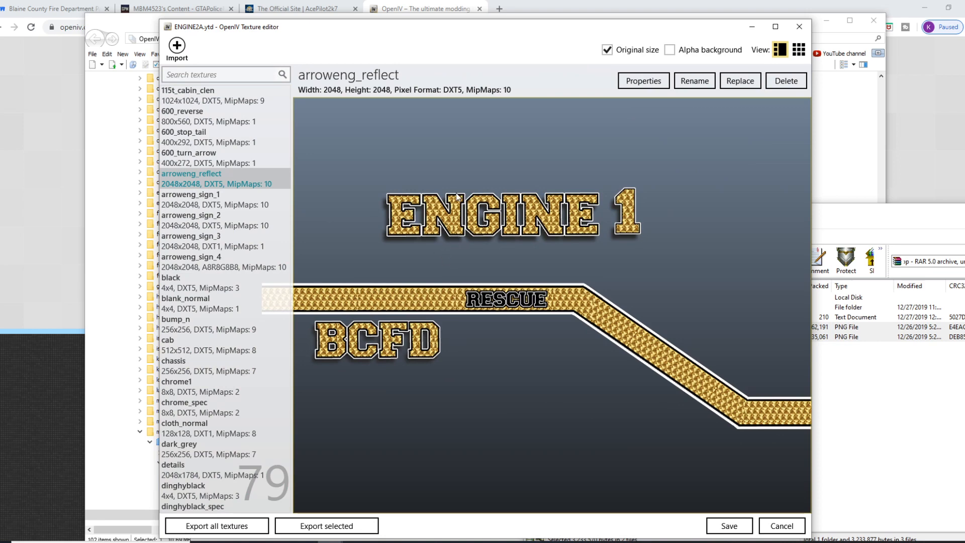
pyautogui.click(212, 195)
pyautogui.moveTo(399, 231); pyautogui.dragTo(551, 234)
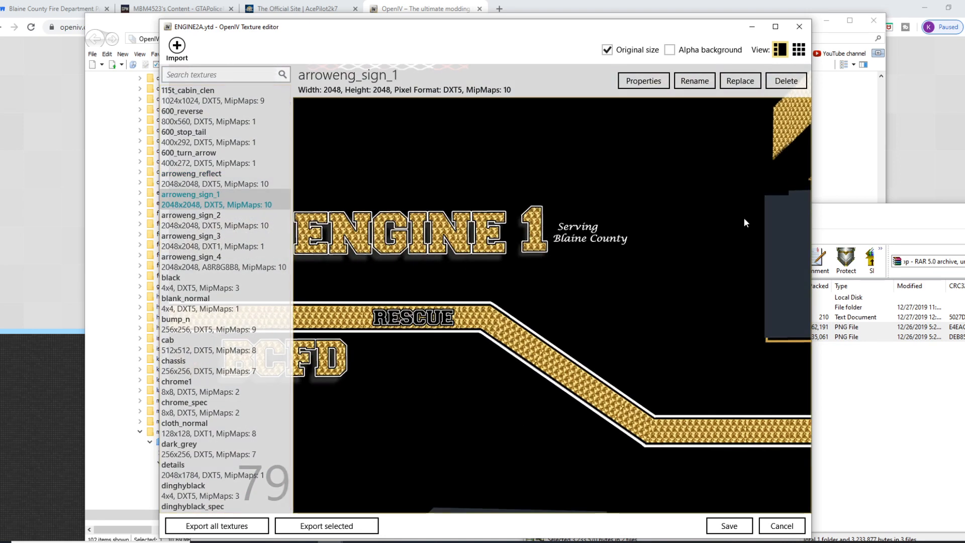
pyautogui.click(211, 177)
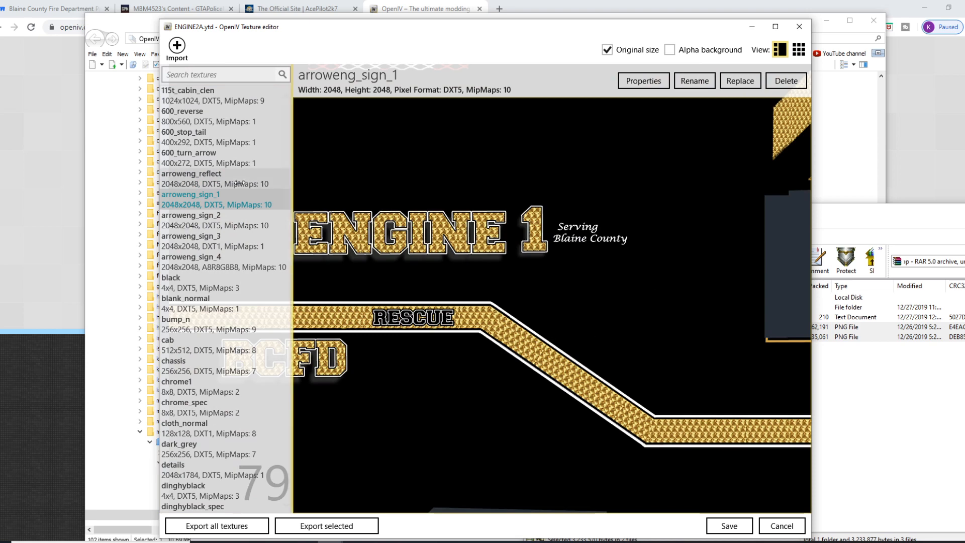
# - In the WinRAR archive, open the folder "Drag and Drop these into the YTD" and select tire_1.dds
pyautogui.click(913, 363)
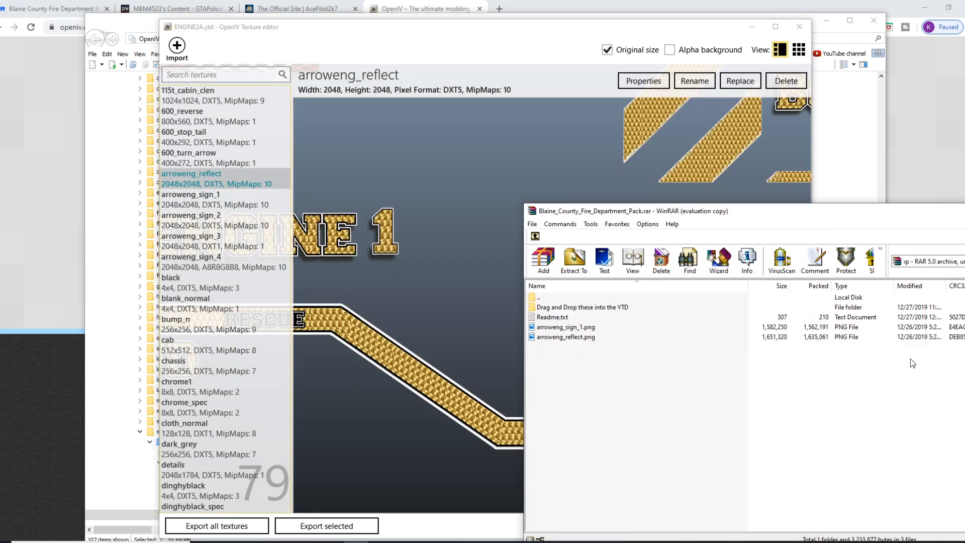
pyautogui.click(564, 309)
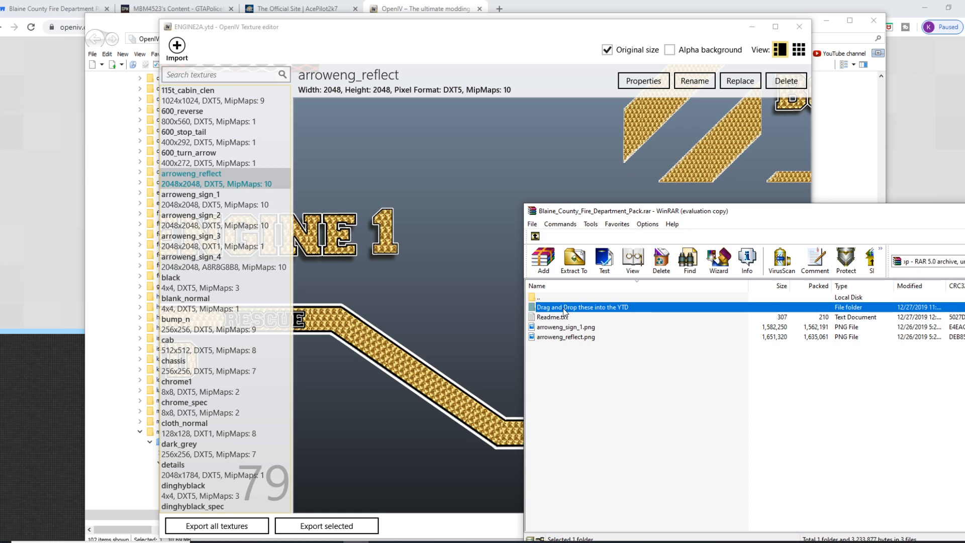
pyautogui.doubleClick(555, 307)
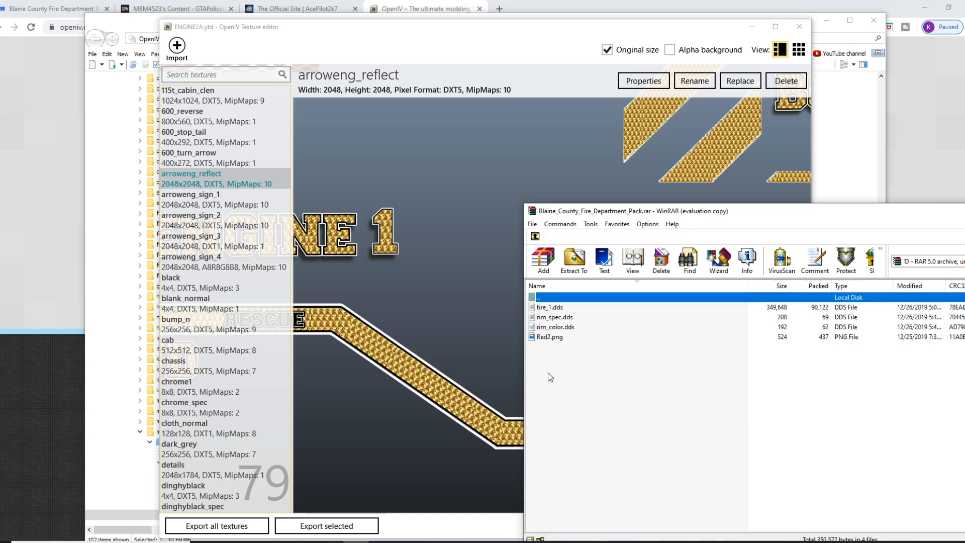
pyautogui.click(550, 308)
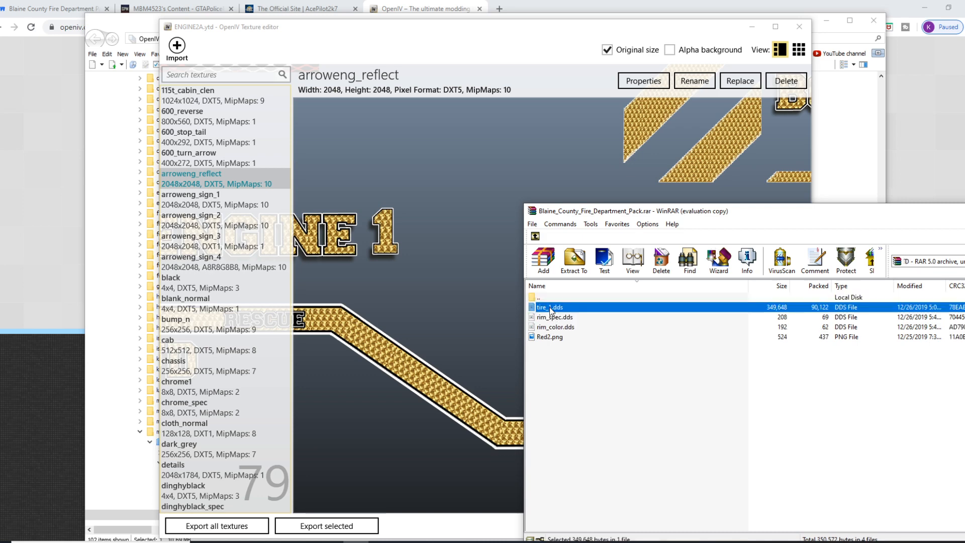
# - Check ENGINE2A.ytd for textures matching the archive's tire and rim files, displaying tire_1 and tire_1_n
pyautogui.click(271, 198)
pyautogui.scroll(-15, 212, 398)
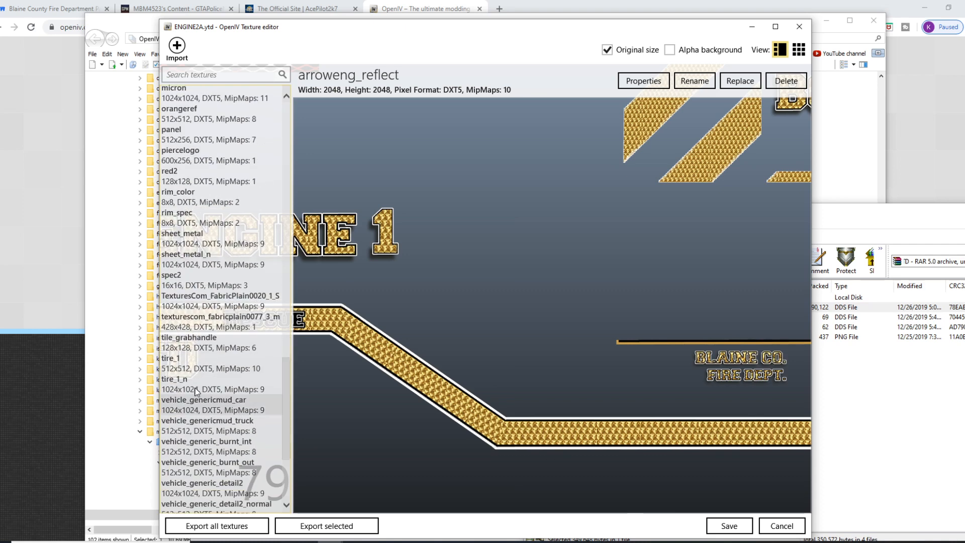
pyautogui.click(174, 363)
pyautogui.click(899, 317)
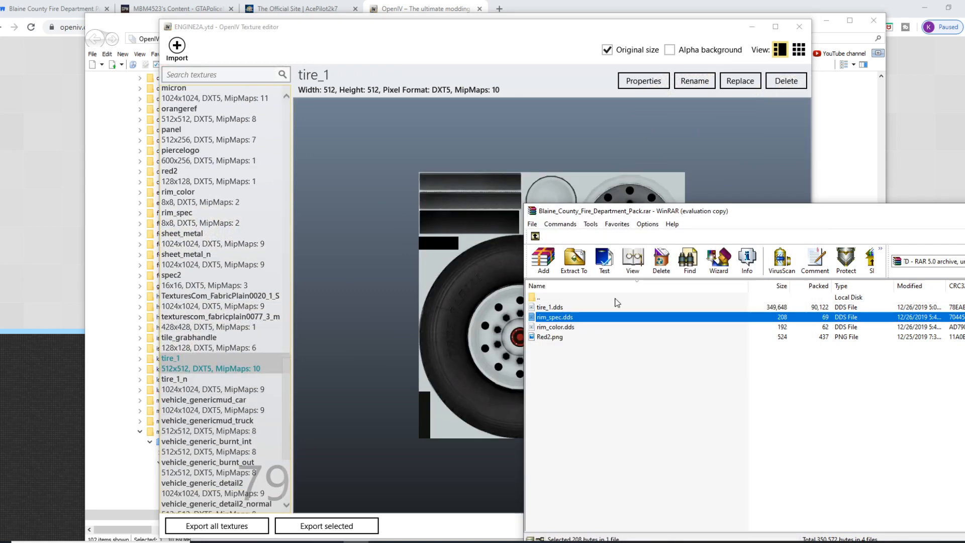
pyautogui.moveTo(565, 363); pyautogui.dragTo(556, 287)
pyautogui.click(198, 390)
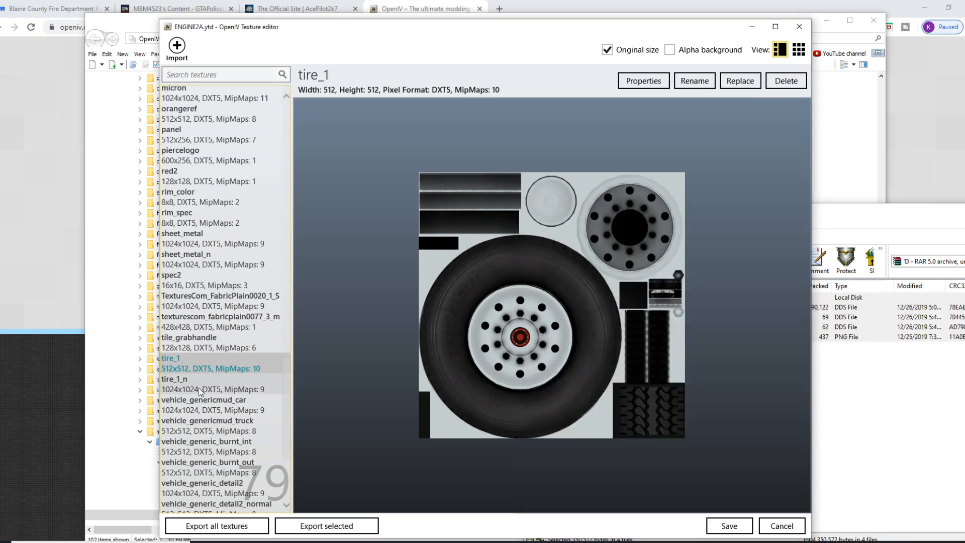
# - Import tire_1.dds, rim_spec.dds, rim_color.dds and Red2.png into ENGINE2A.ytd with the default options and save the dictionary
pyautogui.click(867, 398)
pyautogui.moveTo(707, 378); pyautogui.dragTo(576, 312)
pyautogui.moveTo(627, 374); pyautogui.dragTo(572, 306)
pyautogui.moveTo(210, 354); pyautogui.dragTo(211, 354)
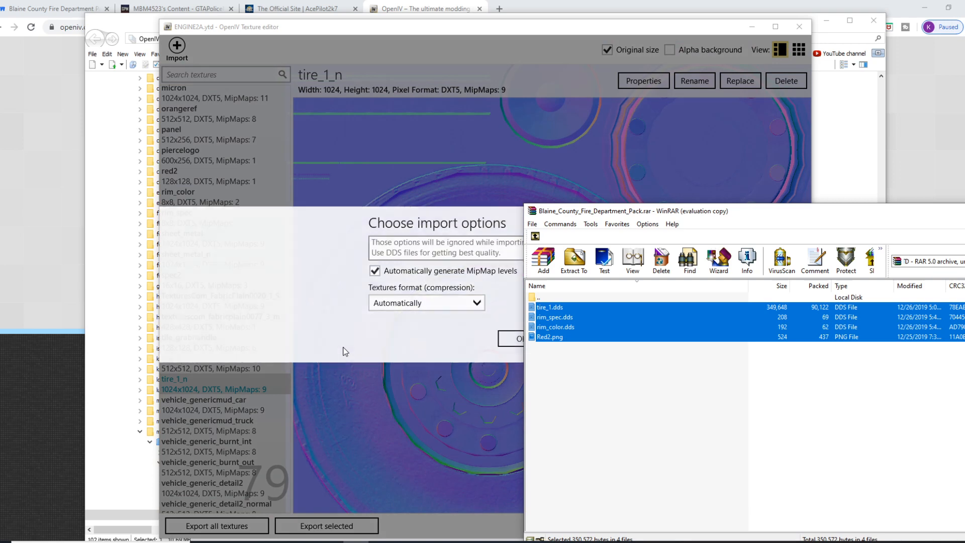
pyautogui.click(520, 339)
pyautogui.click(729, 525)
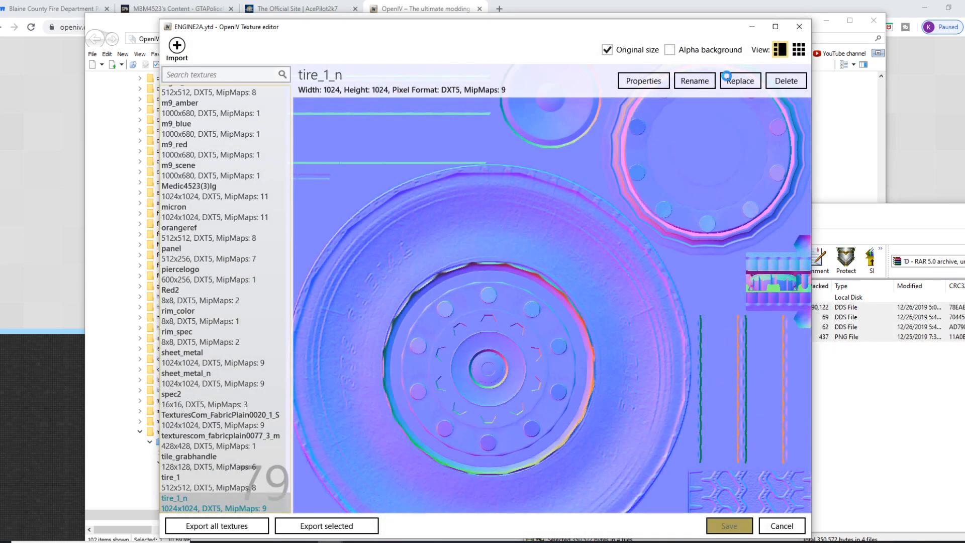
# - Return to the archive's list of vehicle folders, select Freightliner Engine 2 and move the archive window aside
pyautogui.click(919, 242)
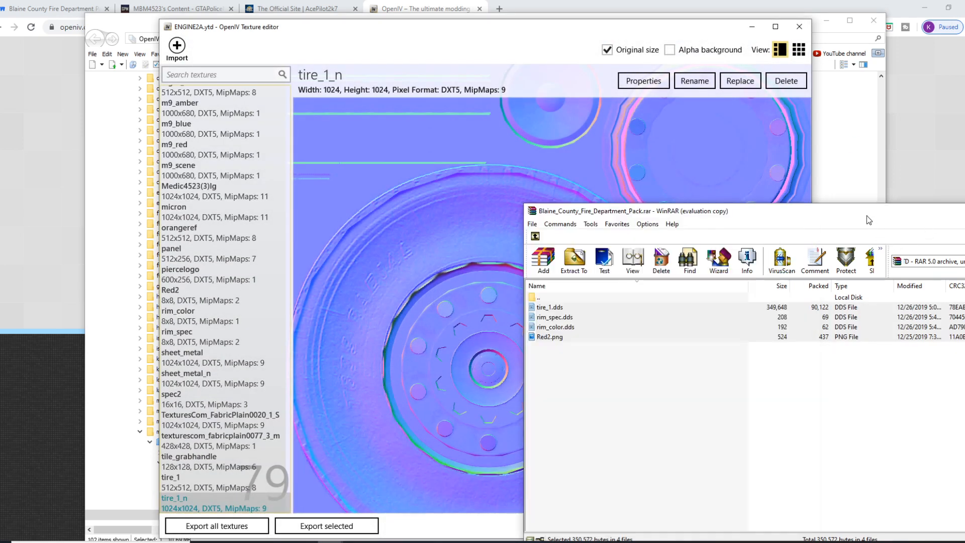
pyautogui.click(535, 237)
pyautogui.click(536, 236)
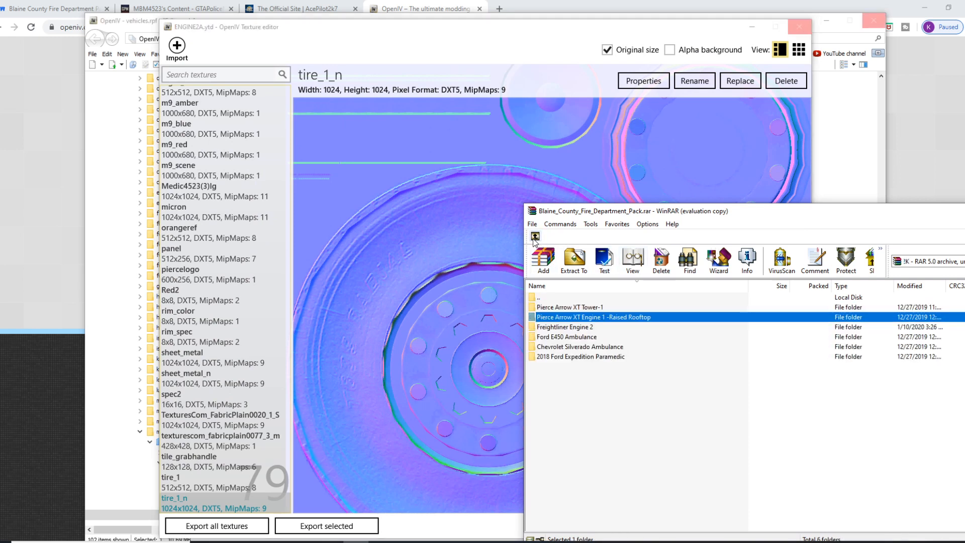
pyautogui.click(560, 328)
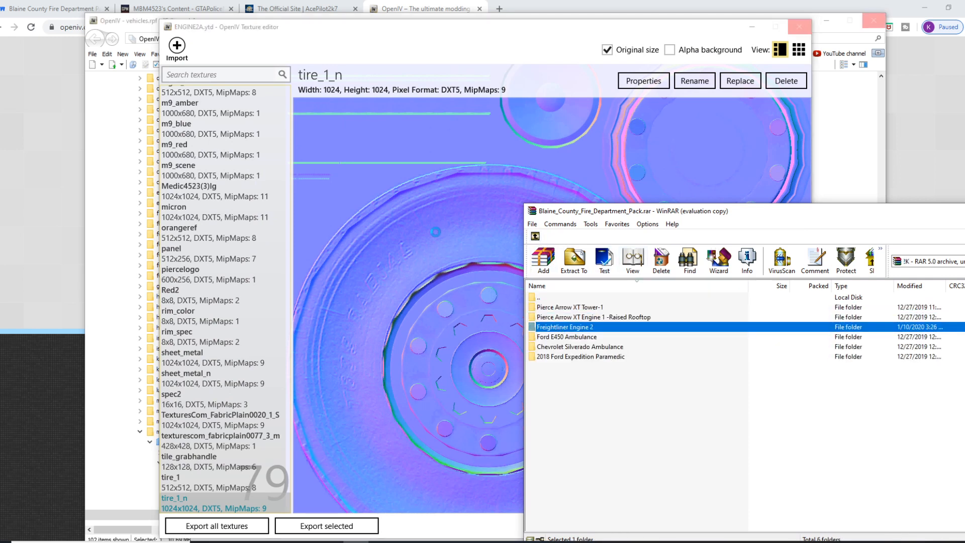
pyautogui.moveTo(630, 214); pyautogui.dragTo(964, 196)
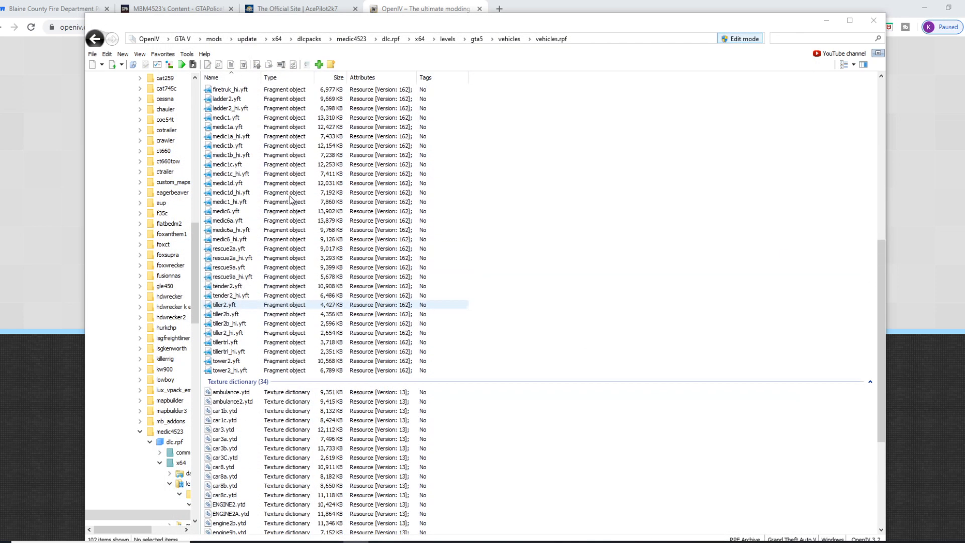
# - Open engine2a_hi.yft in the model viewer and inspect the new livery from the side and front
pyautogui.scroll(8, 251, 176)
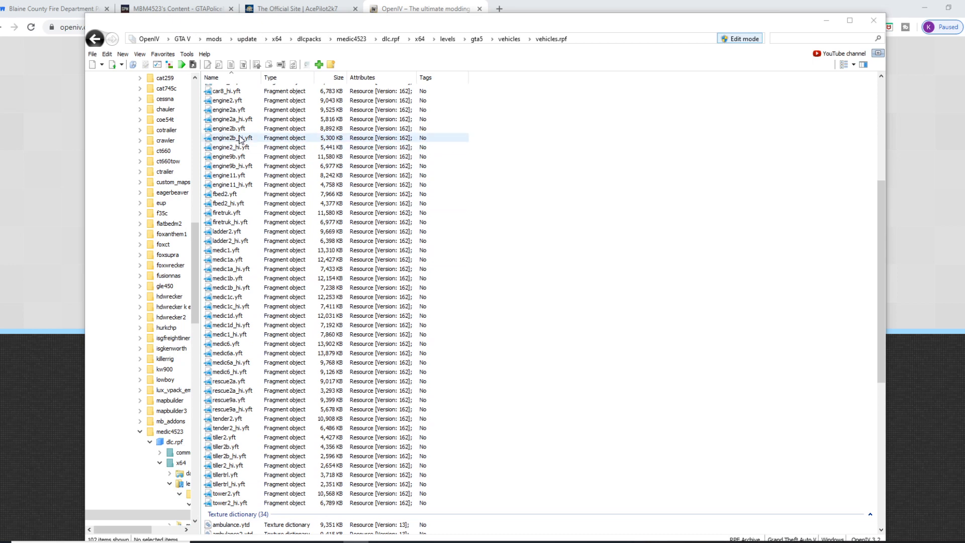
pyautogui.doubleClick(236, 119)
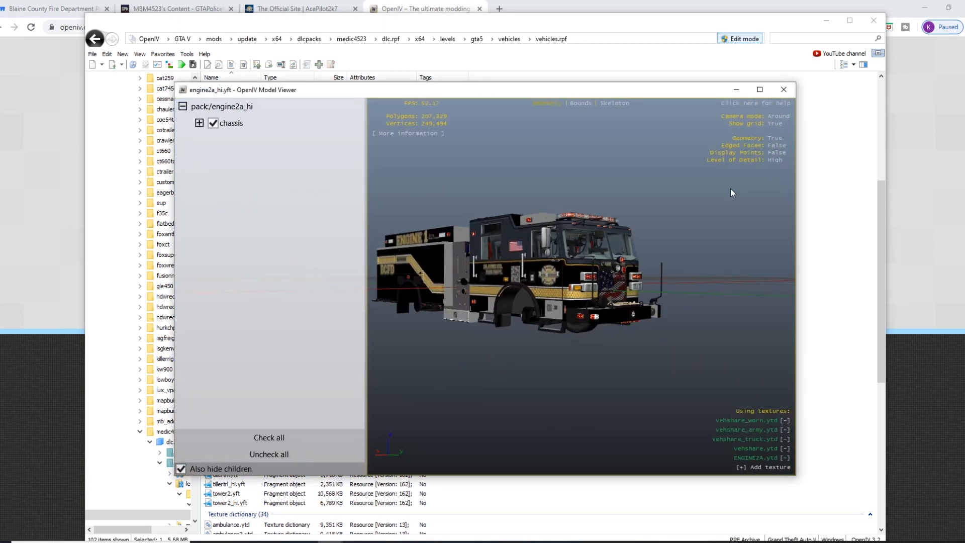
pyautogui.moveTo(731, 193); pyautogui.dragTo(501, 260)
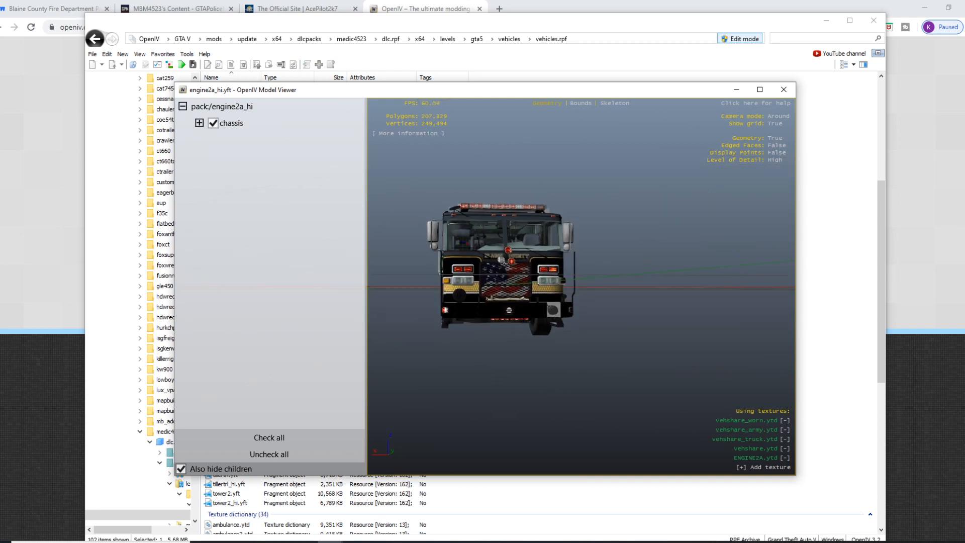
# - Open the Freightliner Engine 2 folder in the WinRAR archive and close the engine2a_hi model preview
pyautogui.moveTo(964, 251); pyautogui.dragTo(563, 220)
pyautogui.doubleClick(565, 336)
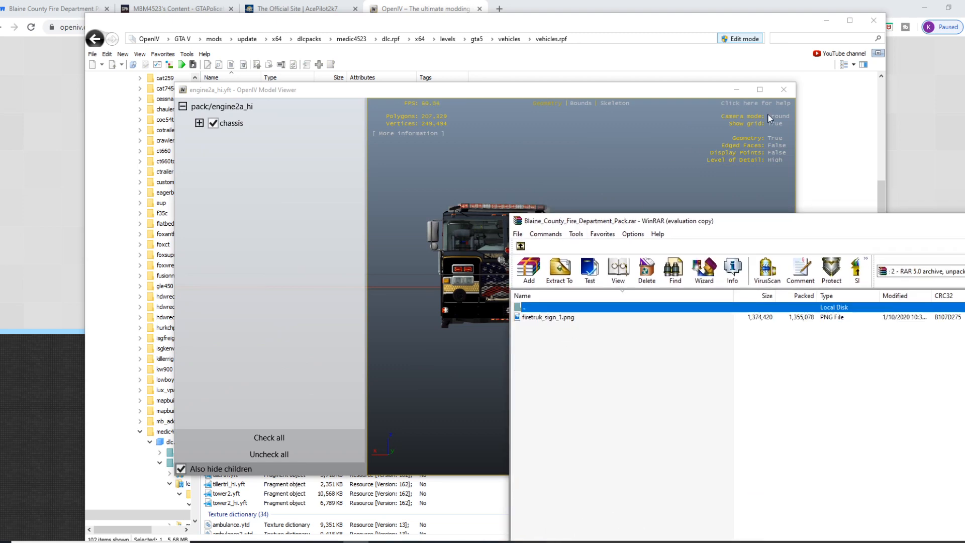
pyautogui.click(783, 89)
# - Find the Freightliner engine among the vehicle models by previewing engine9b.yft, and close the model viewer
pyautogui.scroll(-5, 234, 282)
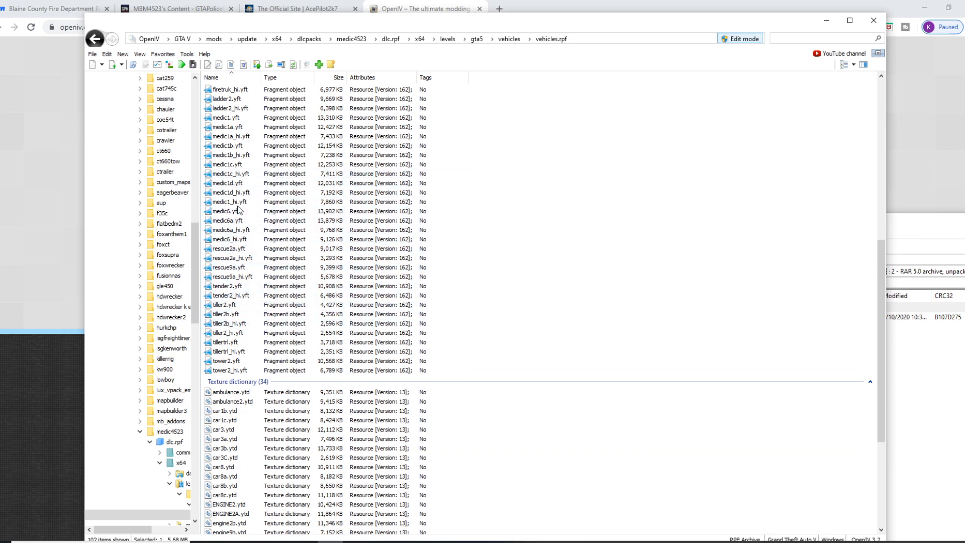
pyautogui.scroll(5, 244, 203)
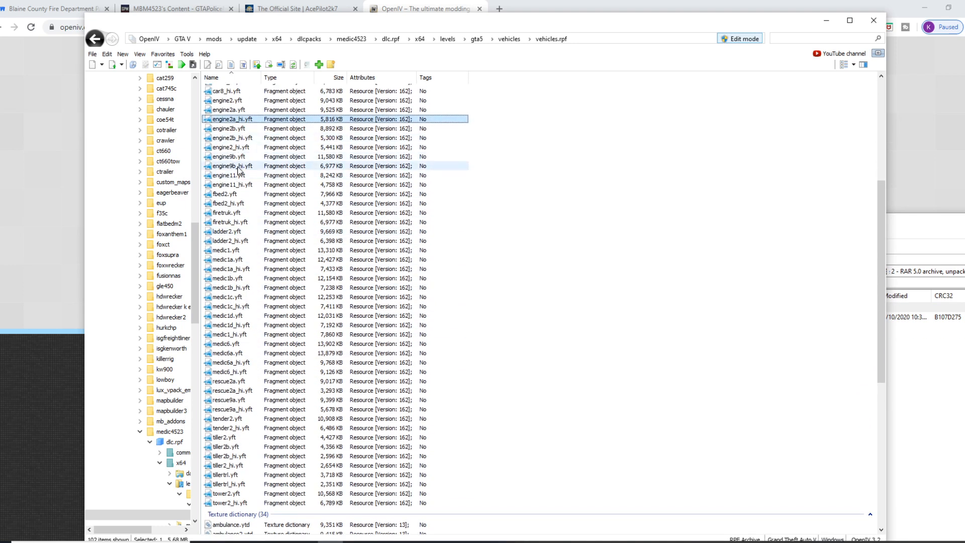
pyautogui.click(231, 156)
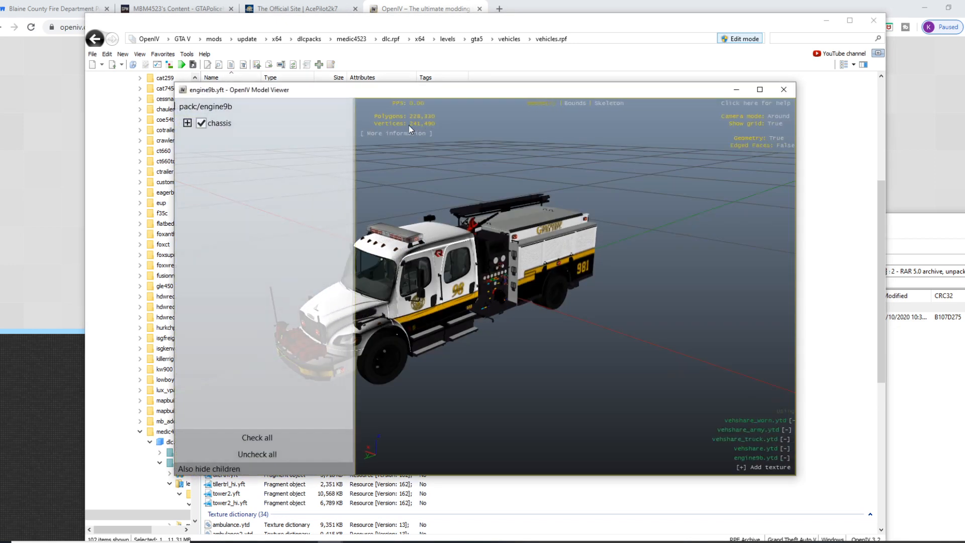
pyautogui.click(784, 91)
# - Open engine9b.ytd from the texture dictionaries for editing in the texture editor
pyautogui.scroll(-5, 228, 317)
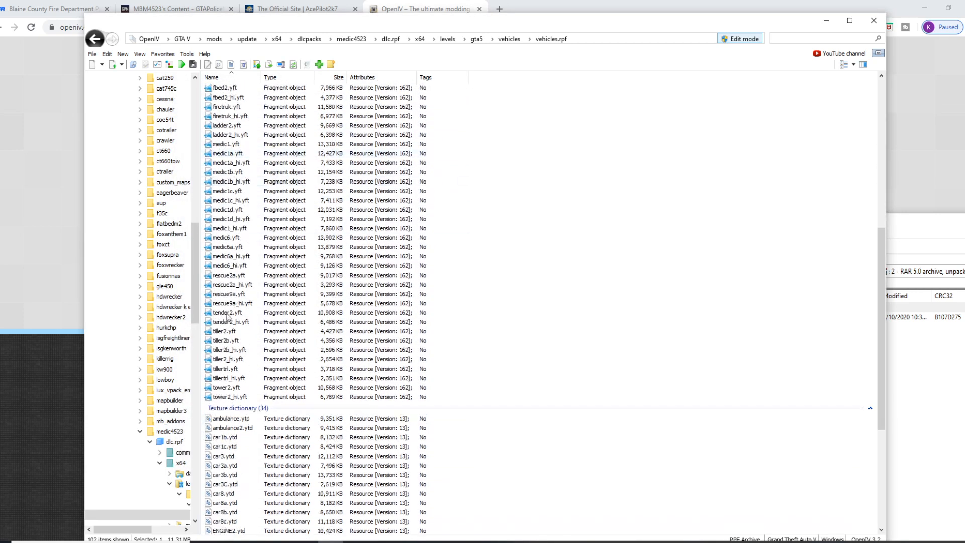
pyautogui.scroll(-3, 232, 452)
pyautogui.doubleClick(241, 497)
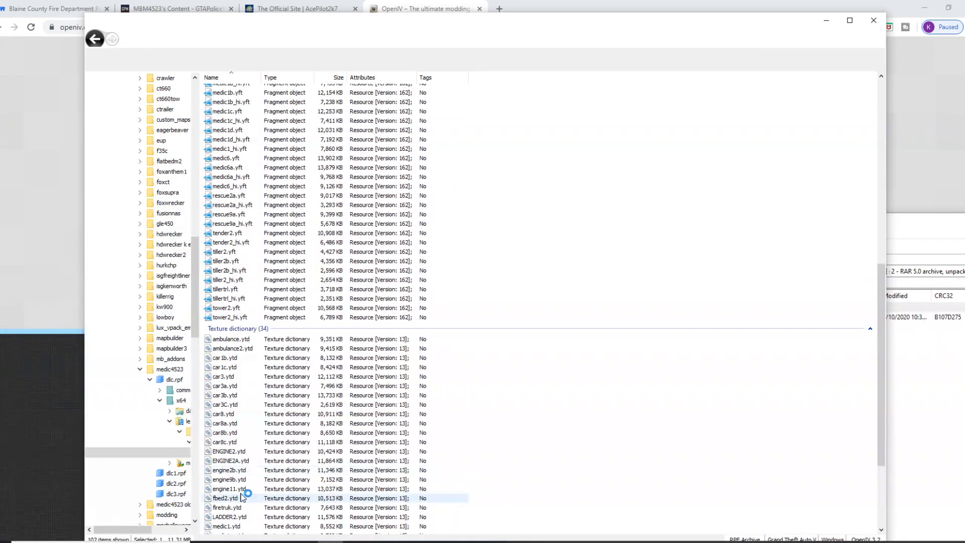
pyautogui.rightClick(232, 479)
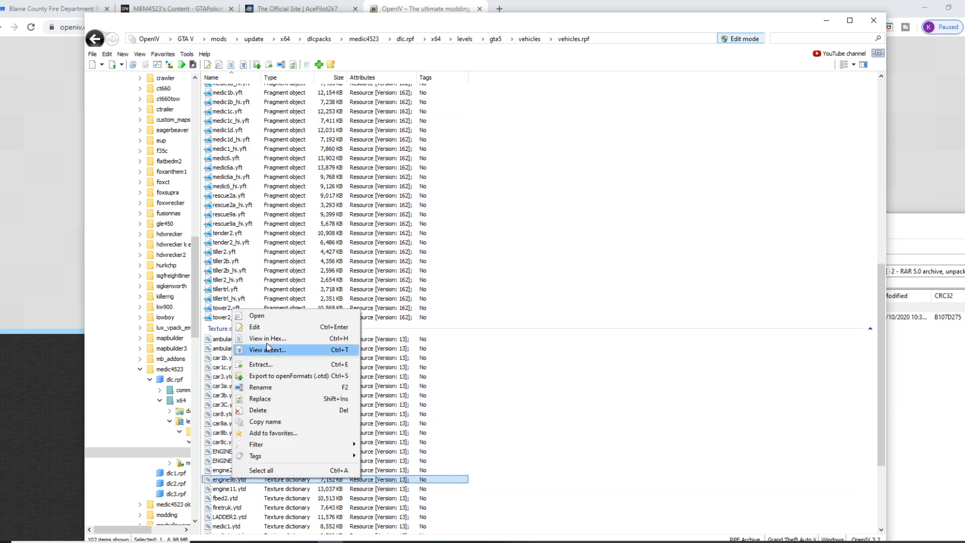
pyautogui.click(255, 326)
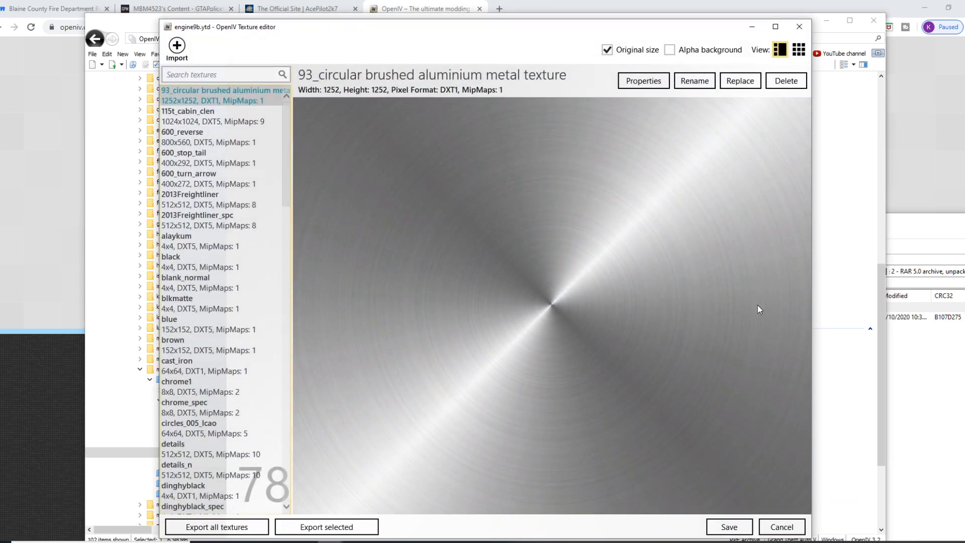
# - Rename the firetruk_sign_1 texture in engine9b.ytd to firetruk_sign_2
pyautogui.click(897, 354)
pyautogui.scroll(-2, 229, 308)
pyautogui.scroll(-3, 210, 397)
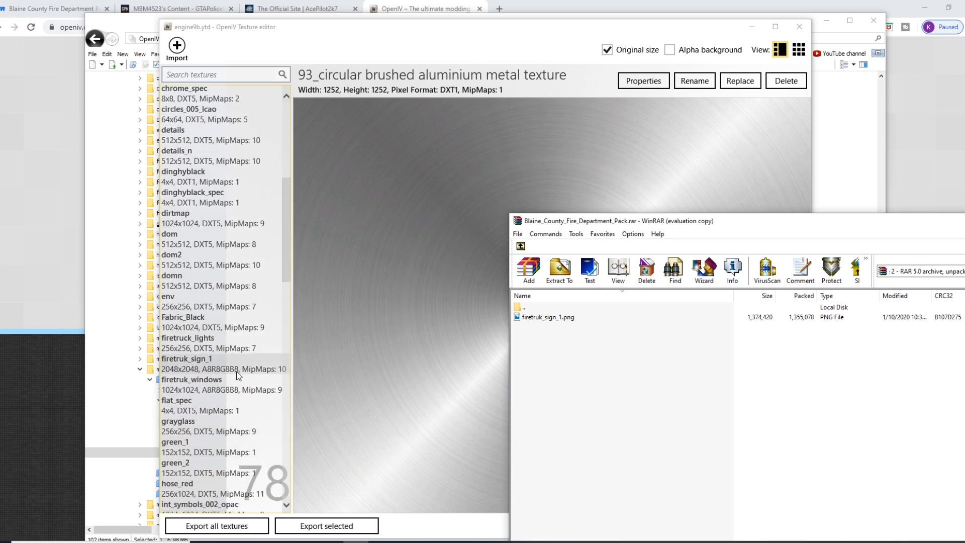
pyautogui.click(229, 368)
pyautogui.click(695, 81)
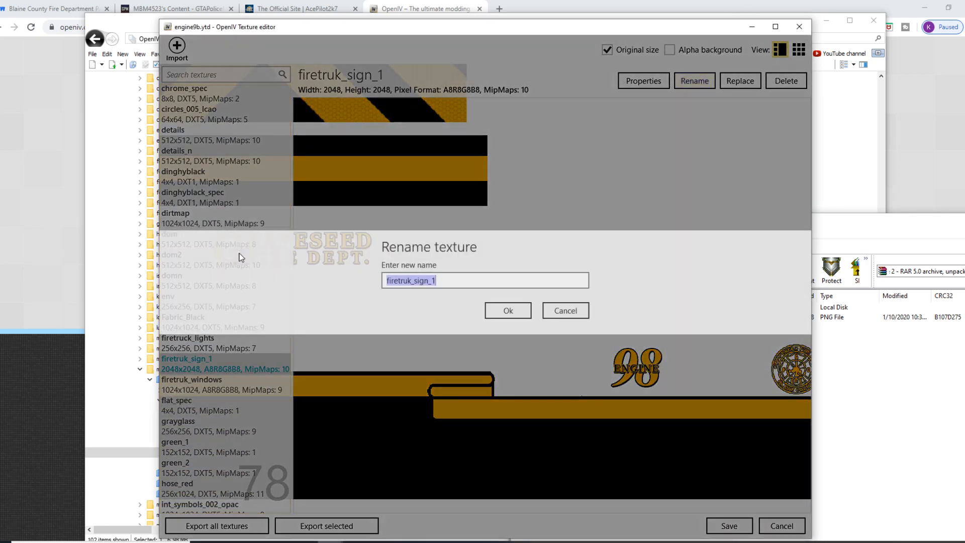
pyautogui.click(459, 281)
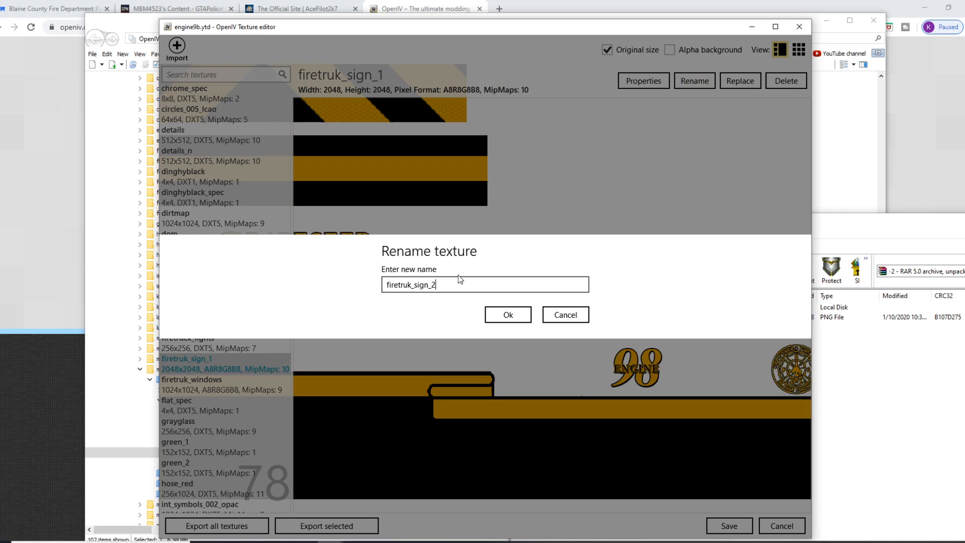
pyautogui.click(508, 315)
# - Import firetruk_sign_1.png from the WinRAR archive into engine9b.ytd with automatic MipMaps and format, and save the dictionary
pyautogui.click(830, 399)
pyautogui.click(531, 311)
pyautogui.moveTo(531, 315); pyautogui.dragTo(261, 352)
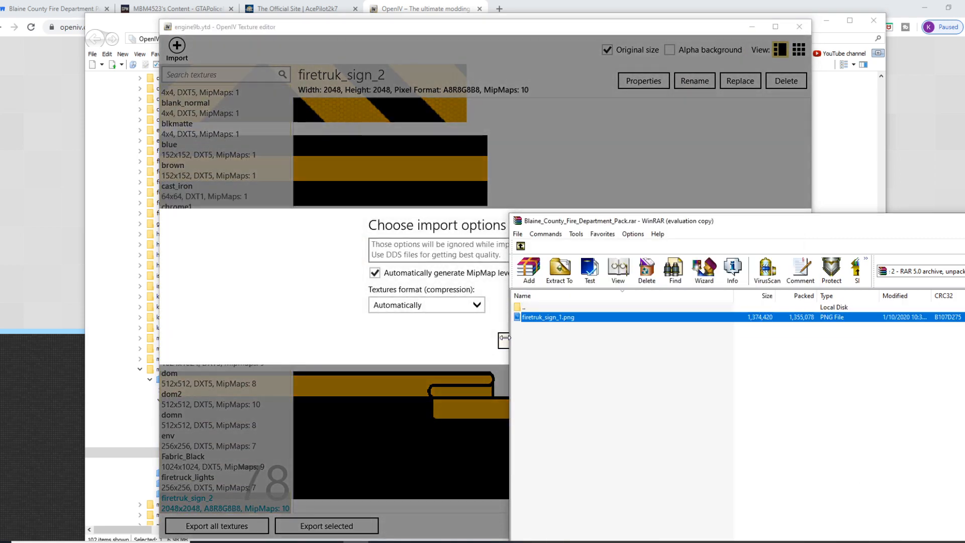
pyautogui.click(505, 337)
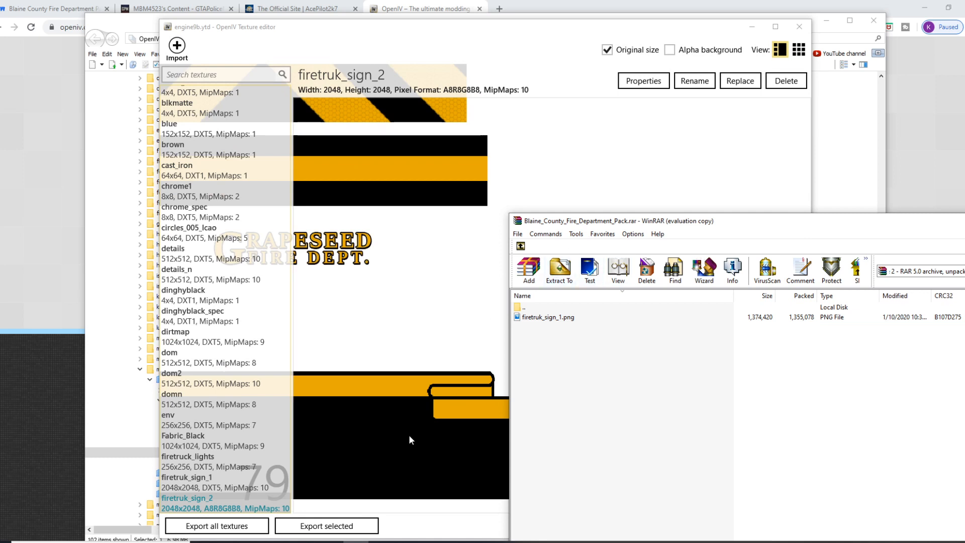
pyautogui.click(422, 351)
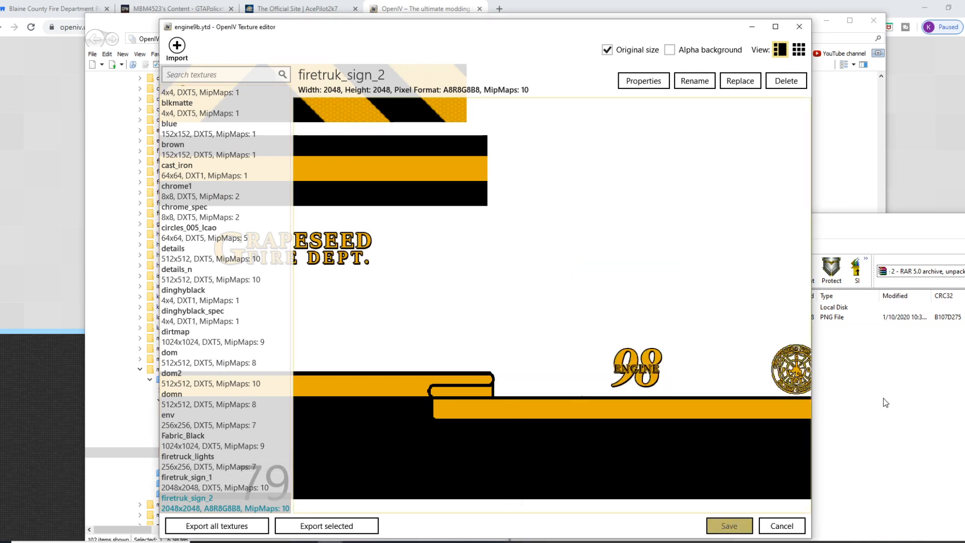
# - Open the Ford E450 Ambulance folder in the WinRAR archive and move the archive window clear of the texture editor
pyautogui.click(885, 402)
pyautogui.click(521, 247)
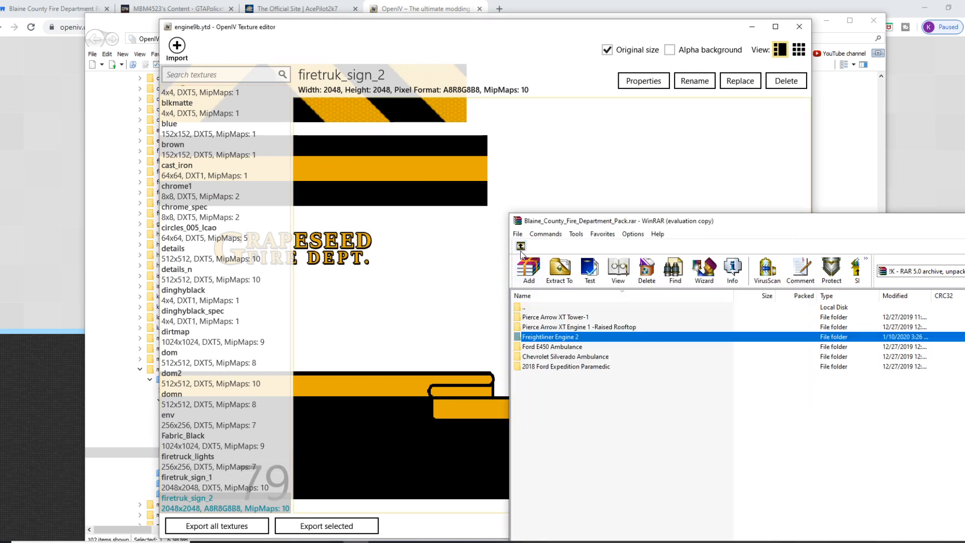
pyautogui.doubleClick(542, 347)
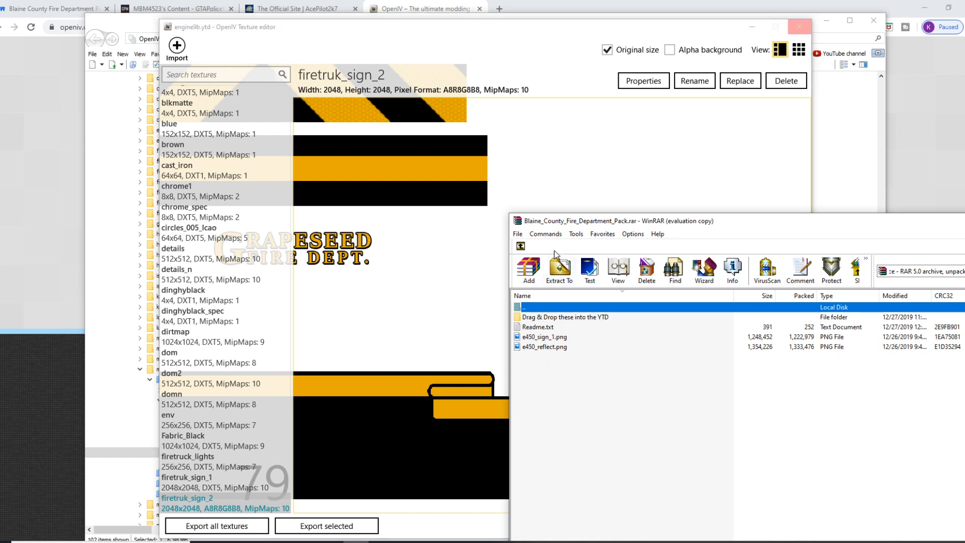
pyautogui.moveTo(552, 225); pyautogui.dragTo(896, 143)
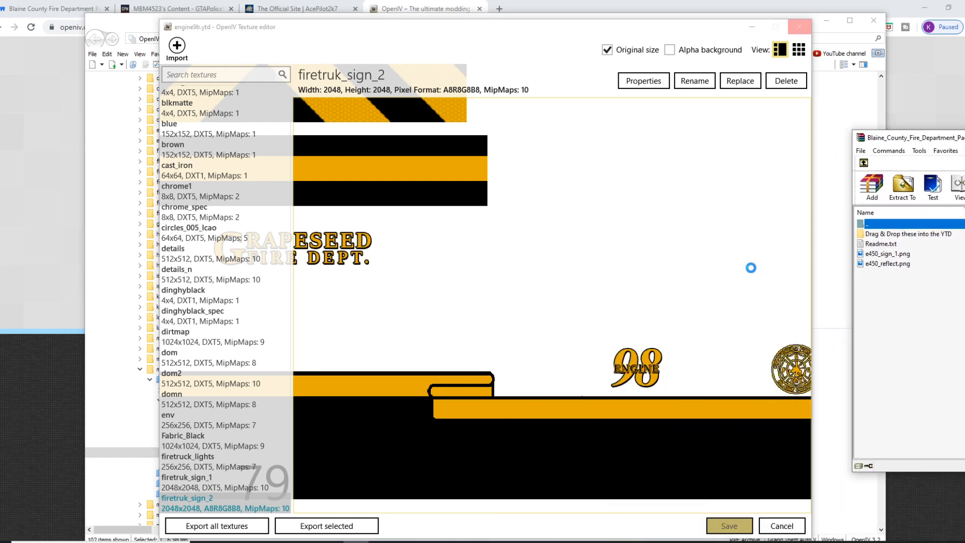
# - Preview engine9b_hi.yft in the model viewer, inspect the livery from several sides, and close the viewer
pyautogui.scroll(8, 261, 256)
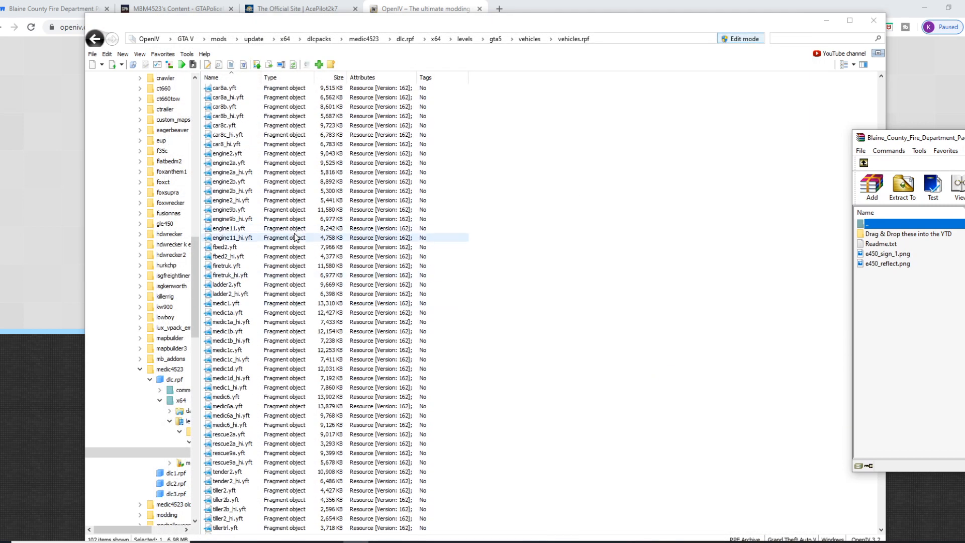
pyautogui.click(242, 218)
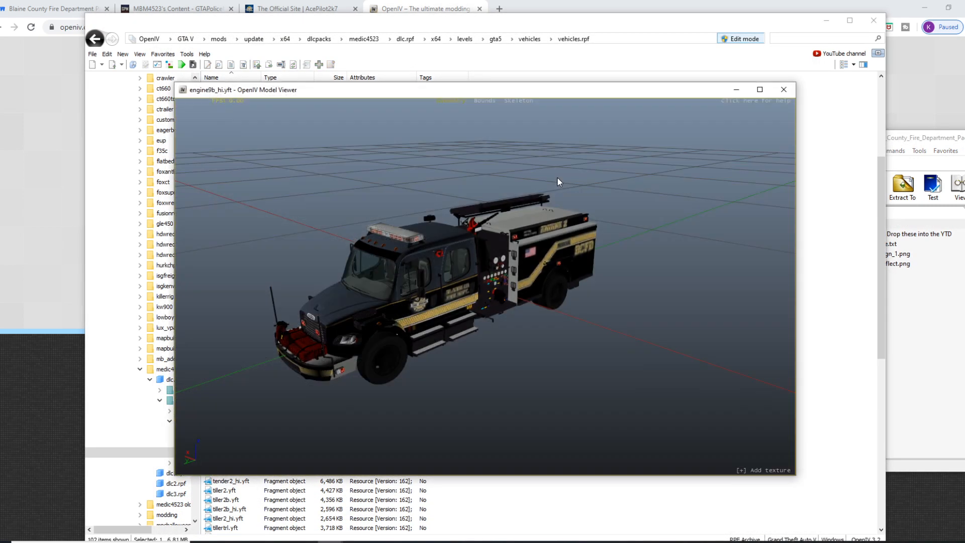
pyautogui.moveTo(557, 178); pyautogui.dragTo(783, 255)
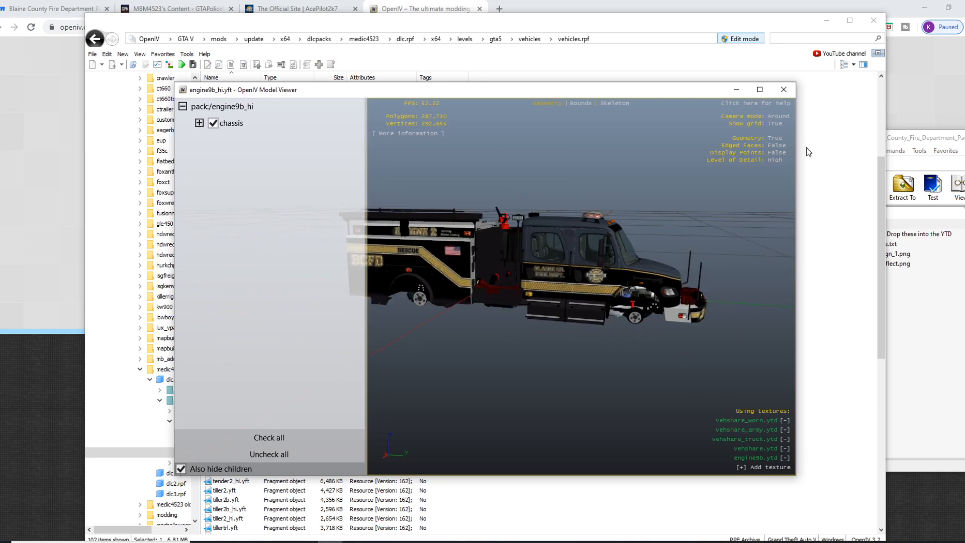
pyautogui.click(788, 95)
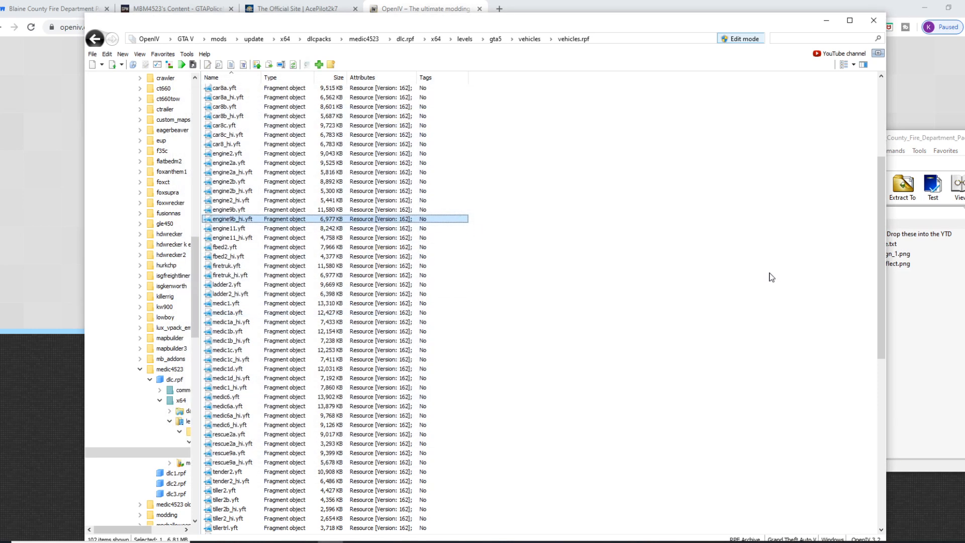
# - Find the Ford E450 ambulance among the vehicle models by previewing medic1.yft, and close the model viewer
pyautogui.click(924, 314)
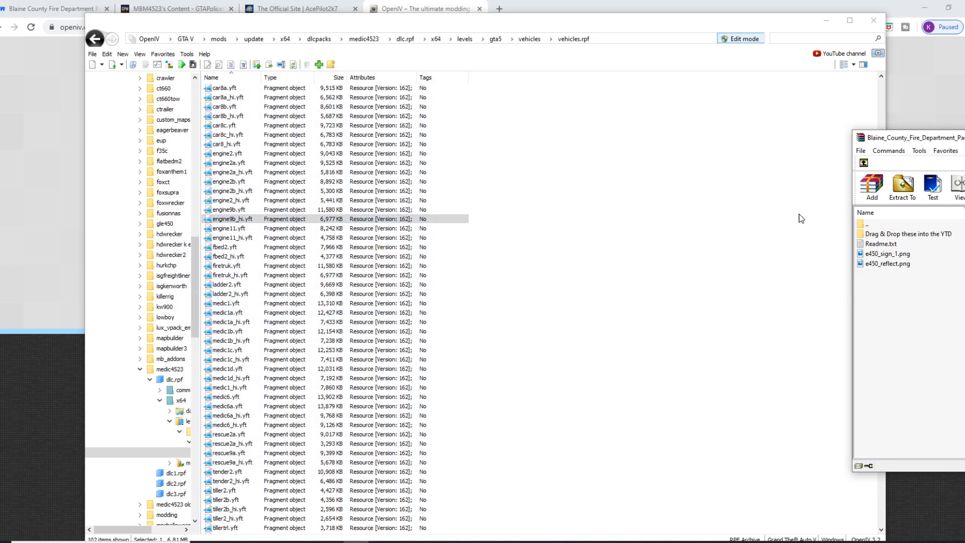
pyautogui.scroll(7, 246, 173)
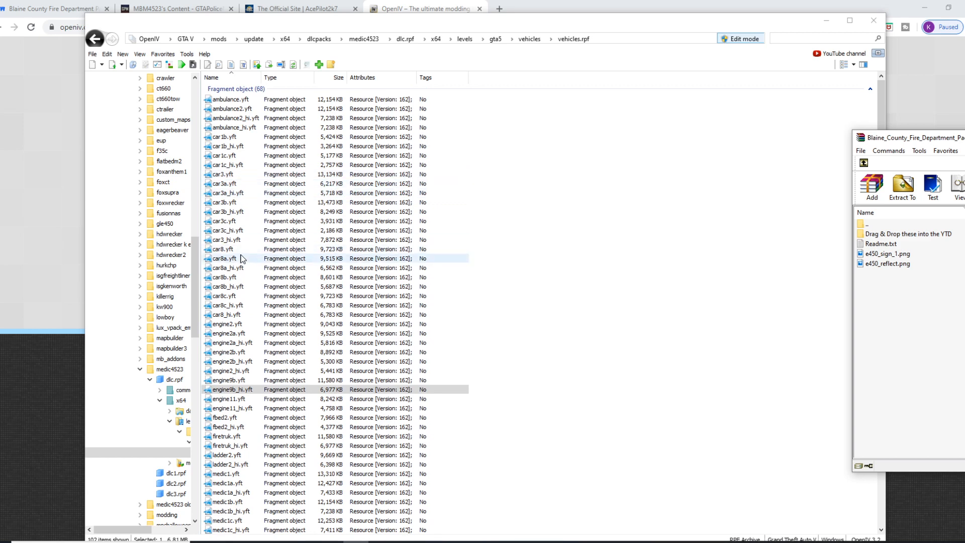
pyautogui.scroll(-6, 241, 258)
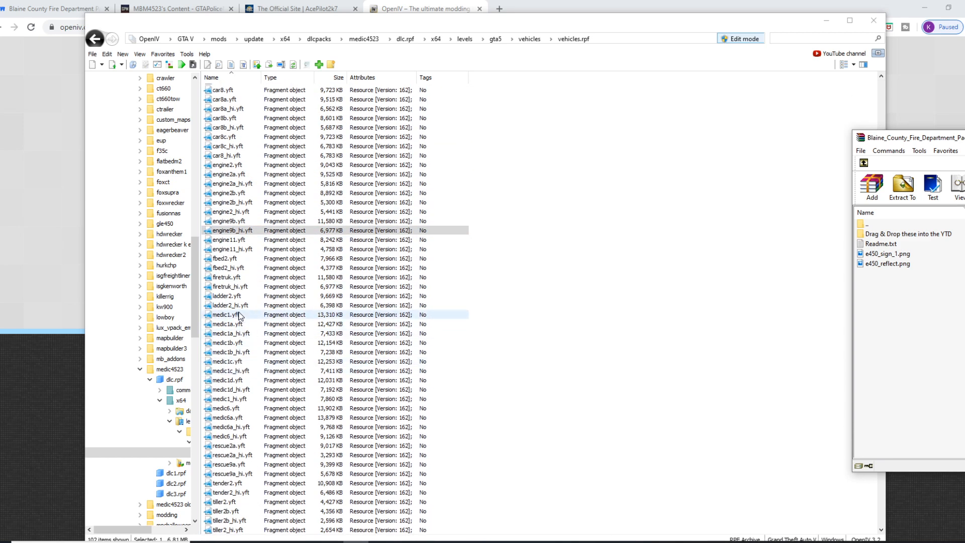
pyautogui.click(239, 315)
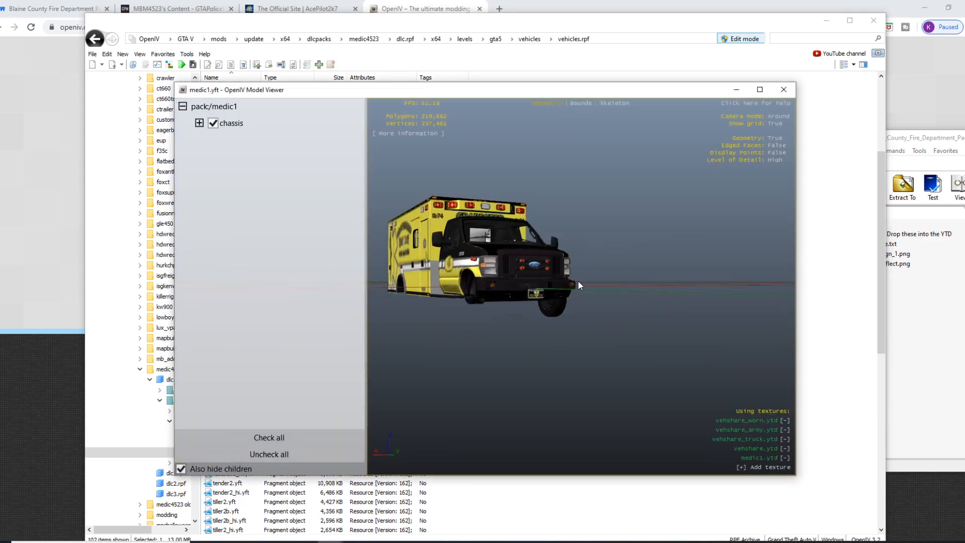
pyautogui.click(783, 91)
# - Open medic1.ytd from the texture dictionaries for editing in the texture editor
pyautogui.scroll(-10, 236, 322)
pyautogui.scroll(-3, 229, 350)
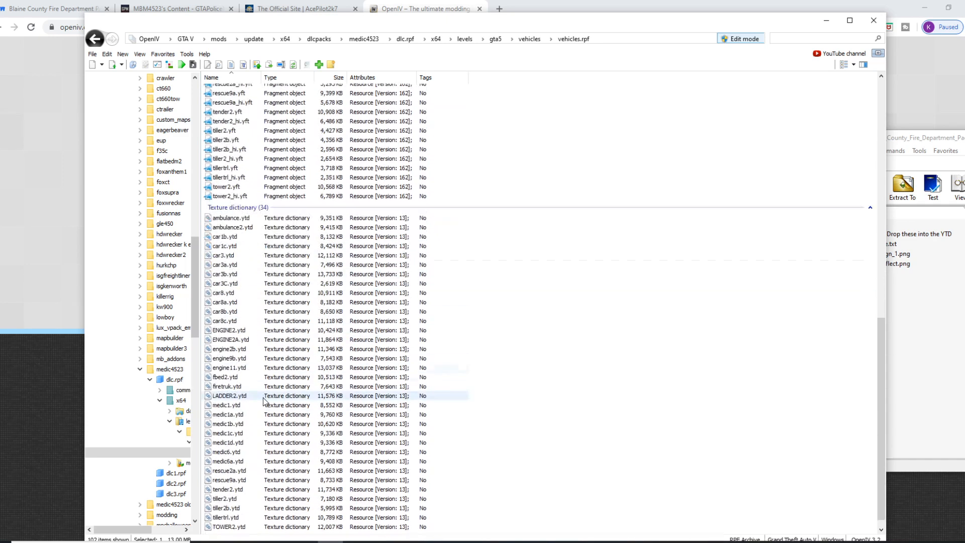
pyautogui.click(236, 405)
pyautogui.rightClick(238, 408)
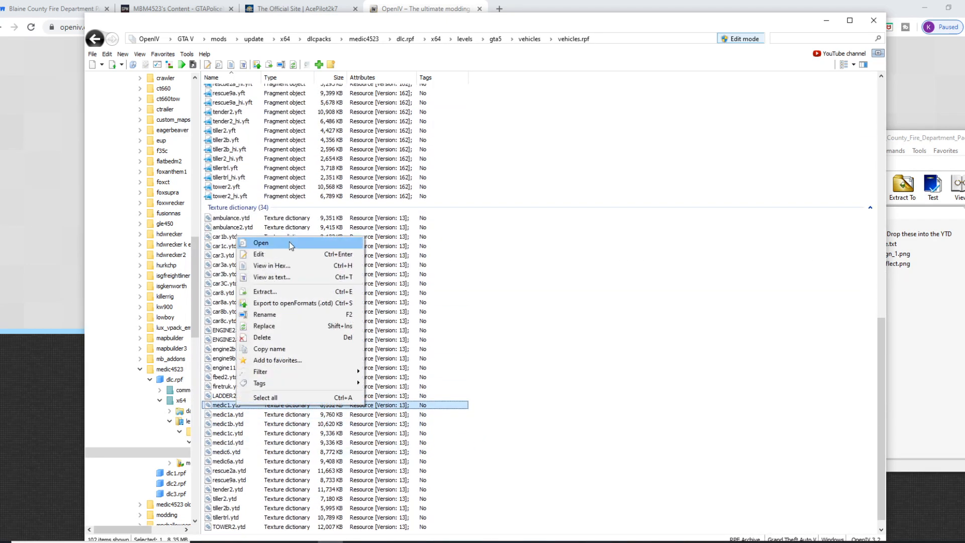
pyautogui.click(286, 141)
pyautogui.scroll(1, 281, 152)
pyautogui.scroll(10, 280, 152)
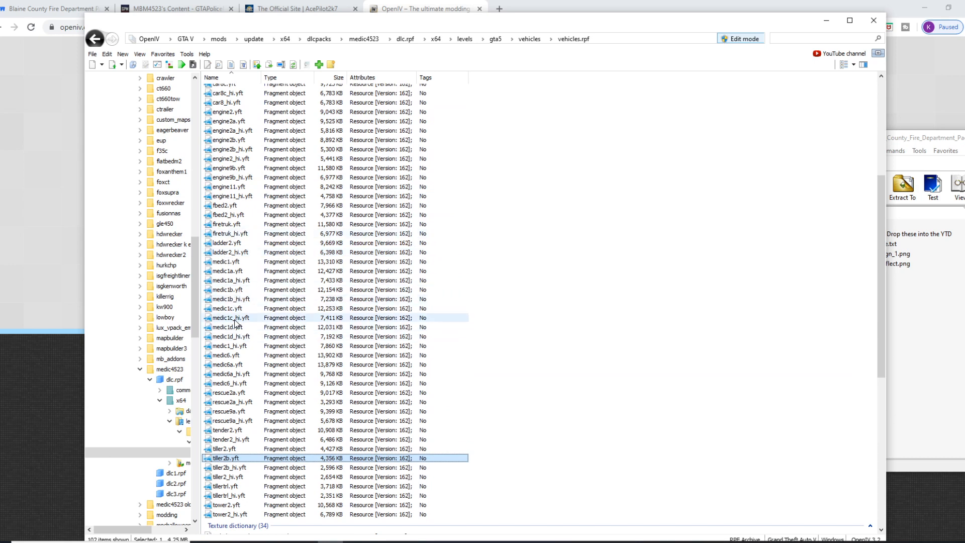
pyautogui.scroll(-9, 236, 286)
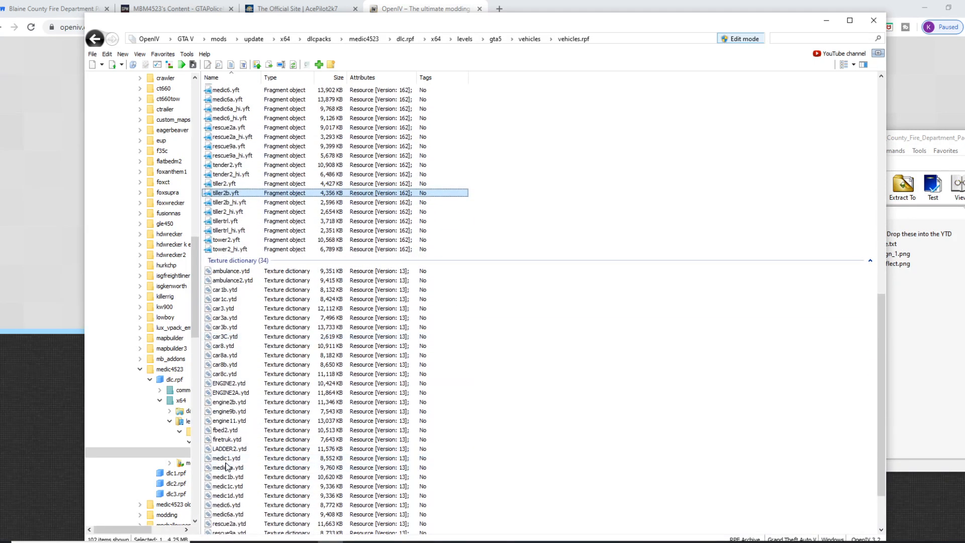
pyautogui.click(226, 458)
pyautogui.rightClick(226, 458)
pyautogui.click(246, 306)
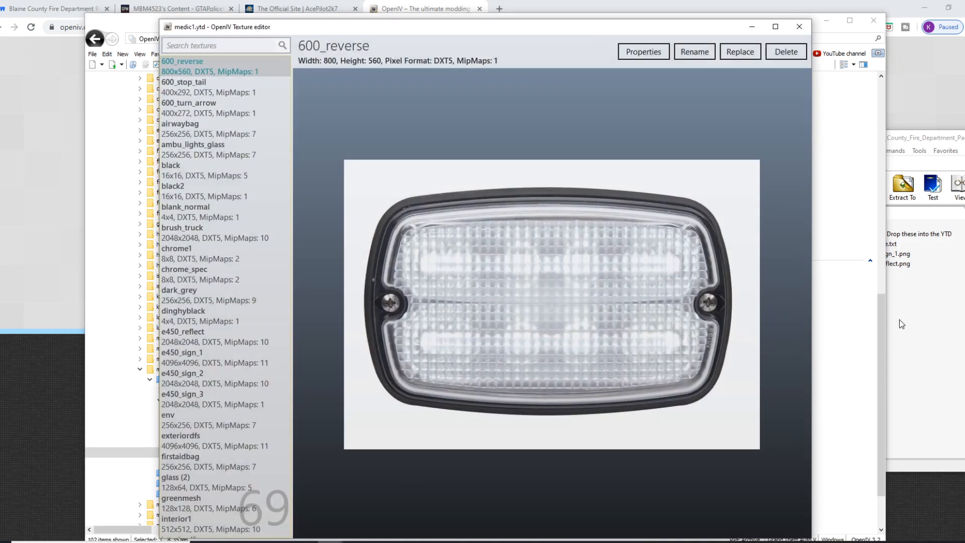
# - Examine the e450_reflect, e450_sign_1, e450_sign_2 and e450_sign_3 textures to identify which ones carry the ambulance livery
pyautogui.click(899, 320)
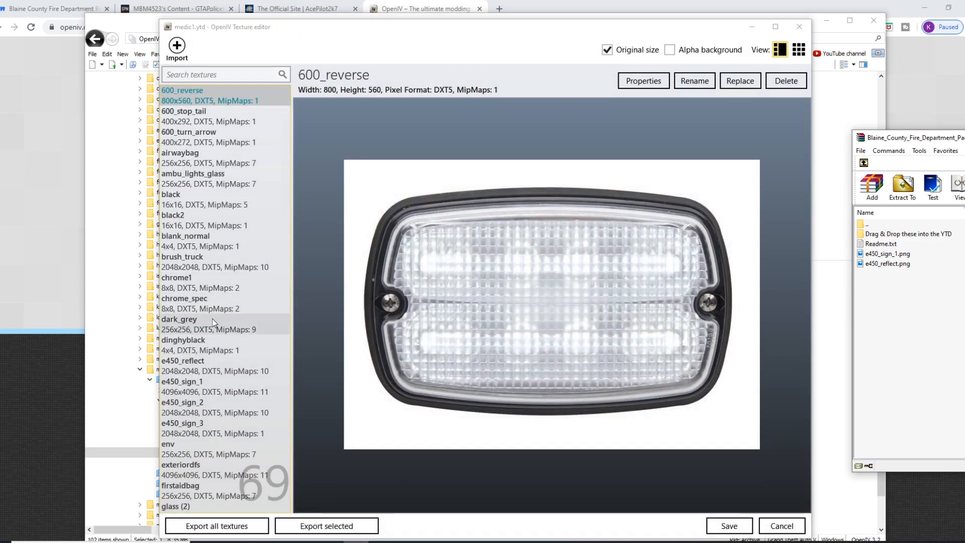
pyautogui.scroll(-3, 212, 319)
pyautogui.click(193, 288)
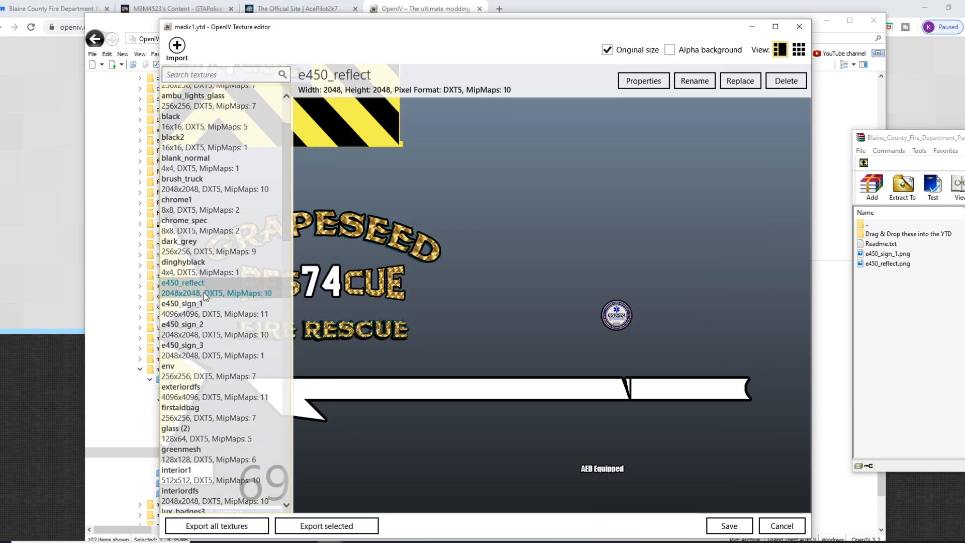
pyautogui.click(232, 309)
pyautogui.click(221, 329)
pyautogui.click(219, 342)
pyautogui.click(213, 329)
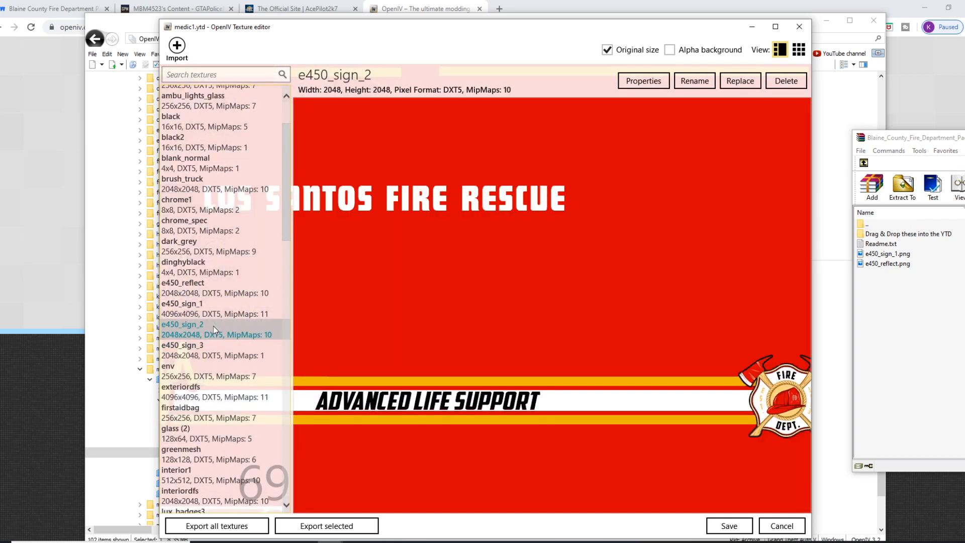
pyautogui.click(197, 294)
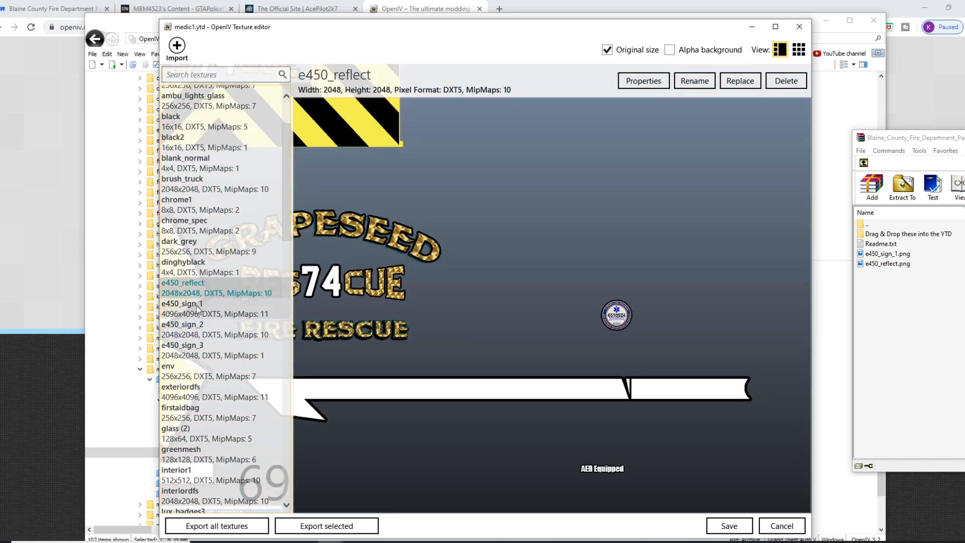
# - Rename the e450_sign_1 texture in medic1.ytd to e450_sign_4
pyautogui.click(201, 308)
pyautogui.click(704, 80)
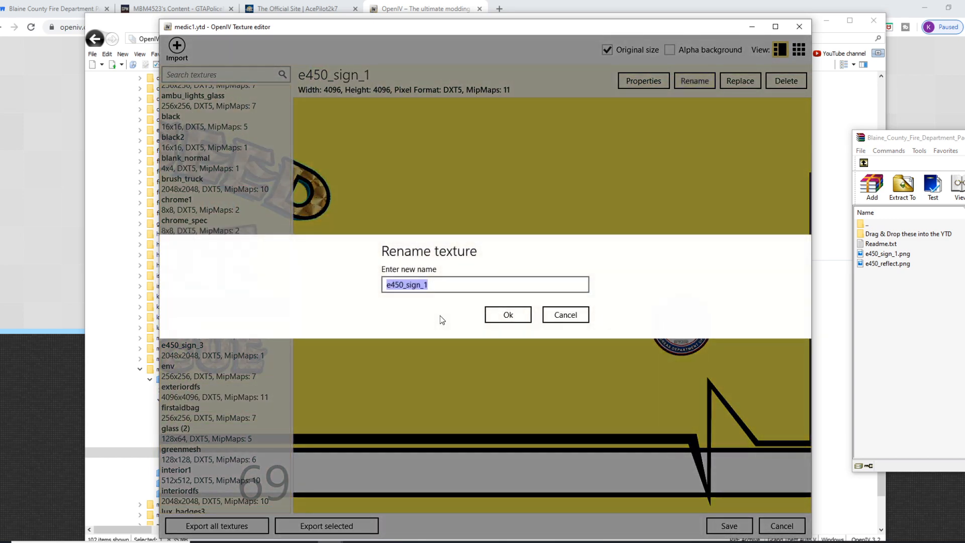
pyautogui.press('Return')
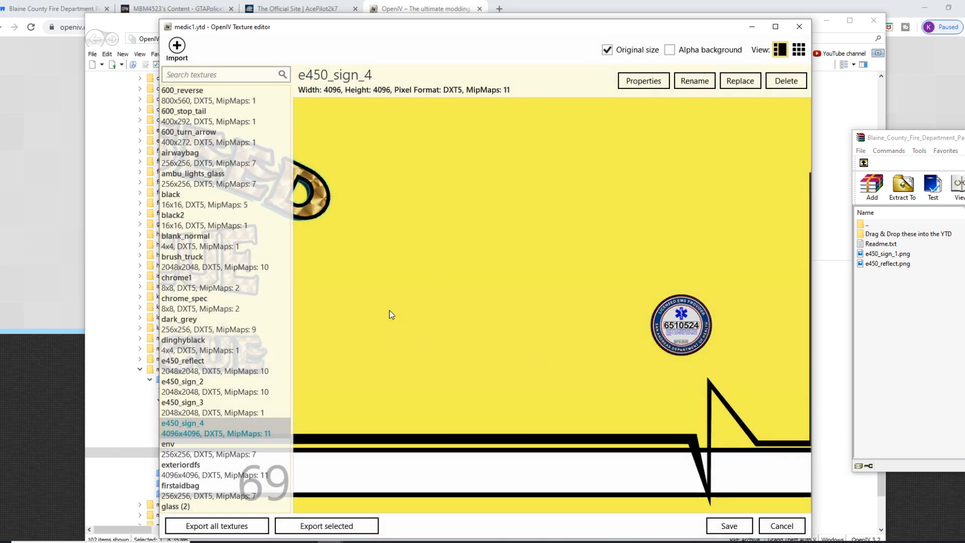
pyautogui.click(891, 270)
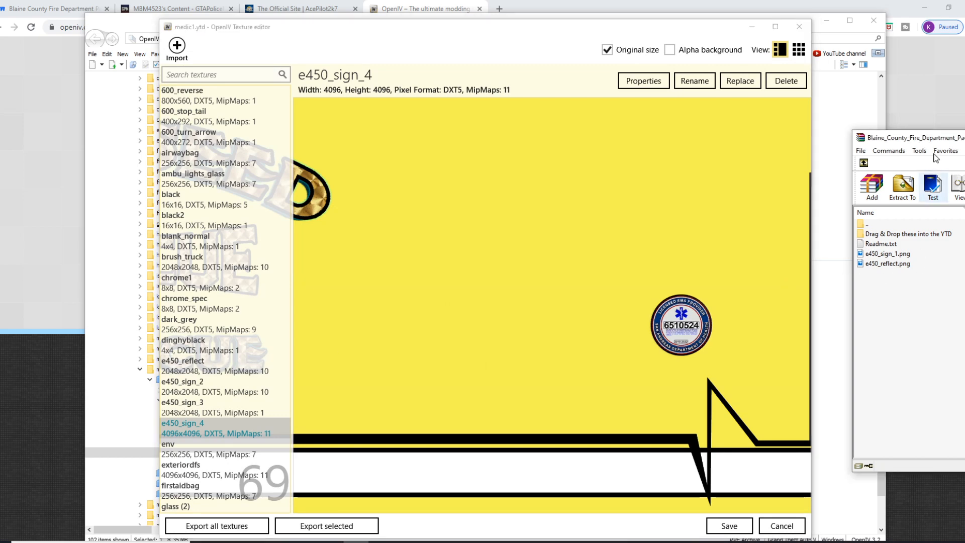
pyautogui.click(917, 129)
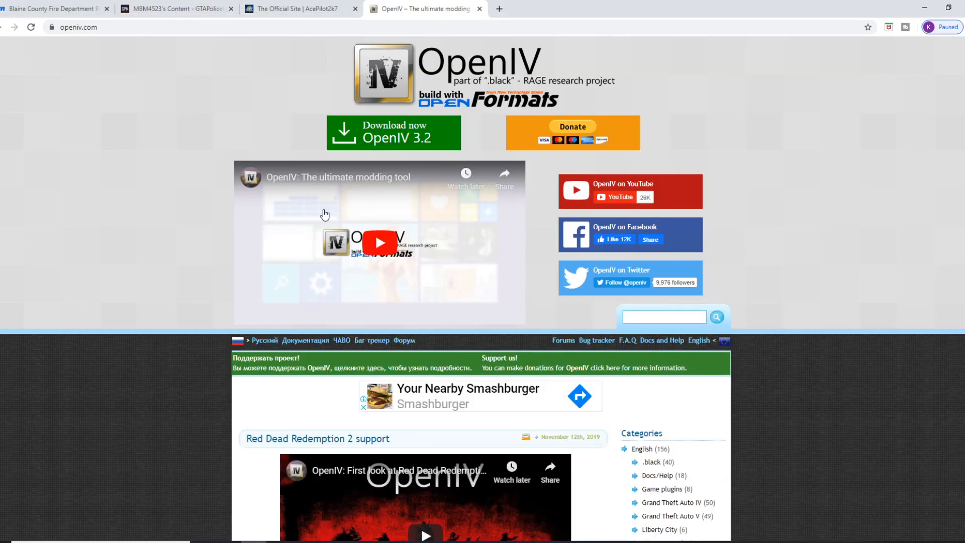
pyautogui.click(296, 8)
pyautogui.scroll(-5, 476, 395)
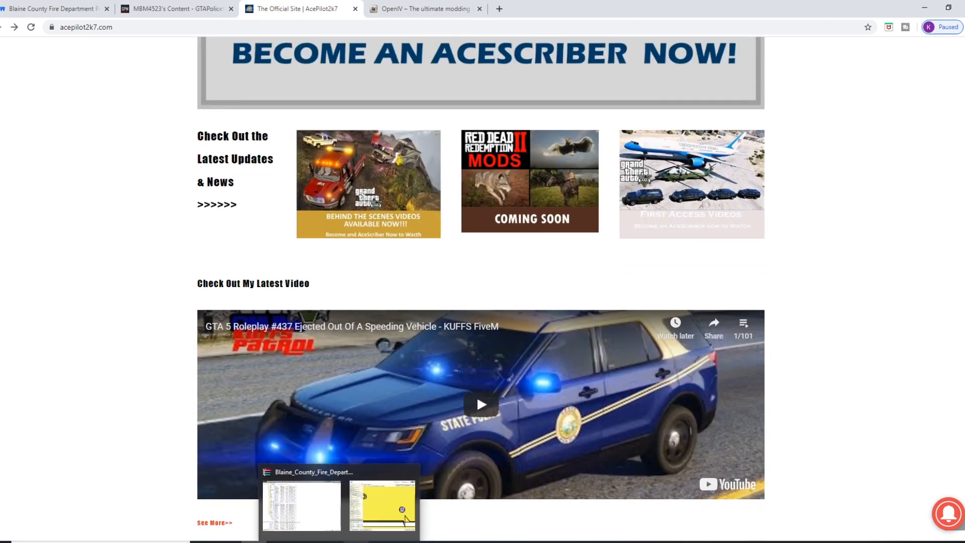
pyautogui.click(380, 520)
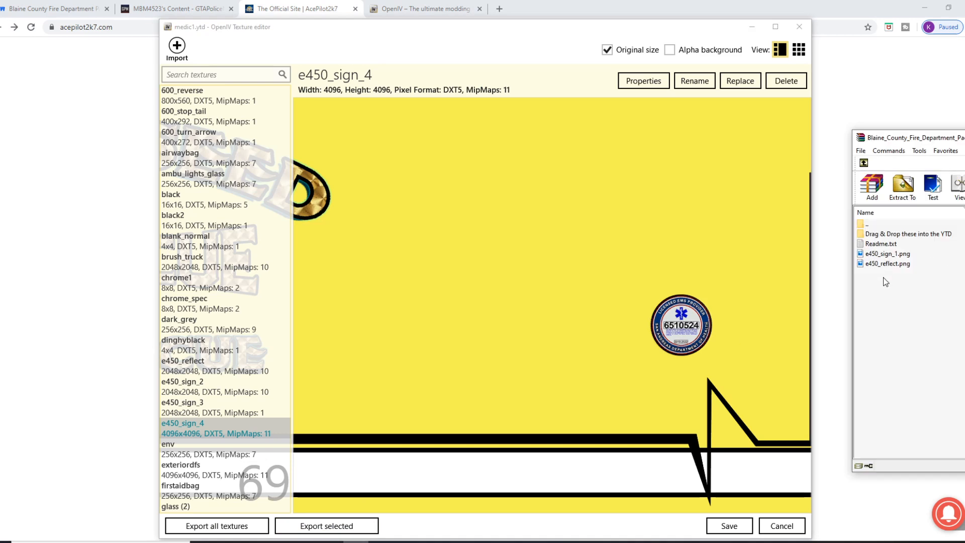
# - Import e450_sign_1.png, e450_reflect.png, rim_color.dds and nug_locks.png from the archive into medic1.ytd with automatic texture format, and save it
pyautogui.moveTo(886, 281); pyautogui.dragTo(891, 258)
pyautogui.moveTo(236, 390); pyautogui.dragTo(231, 376)
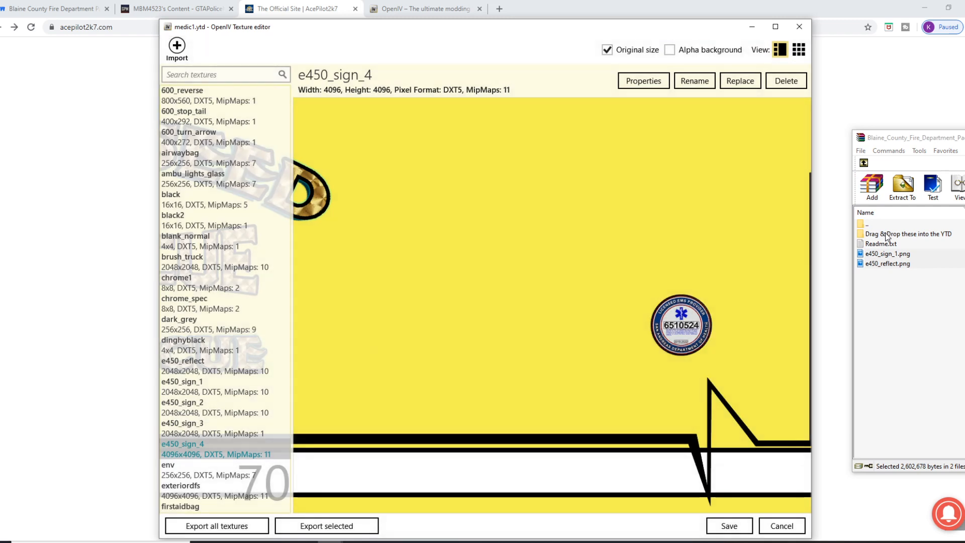
pyautogui.doubleClick(884, 234)
pyautogui.moveTo(890, 258); pyautogui.dragTo(880, 227)
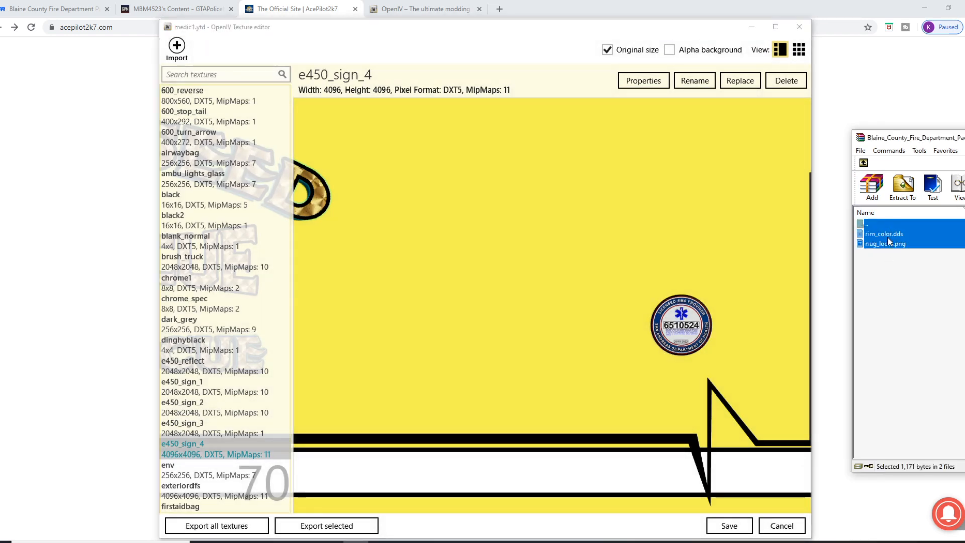
pyautogui.moveTo(156, 383); pyautogui.dragTo(160, 384)
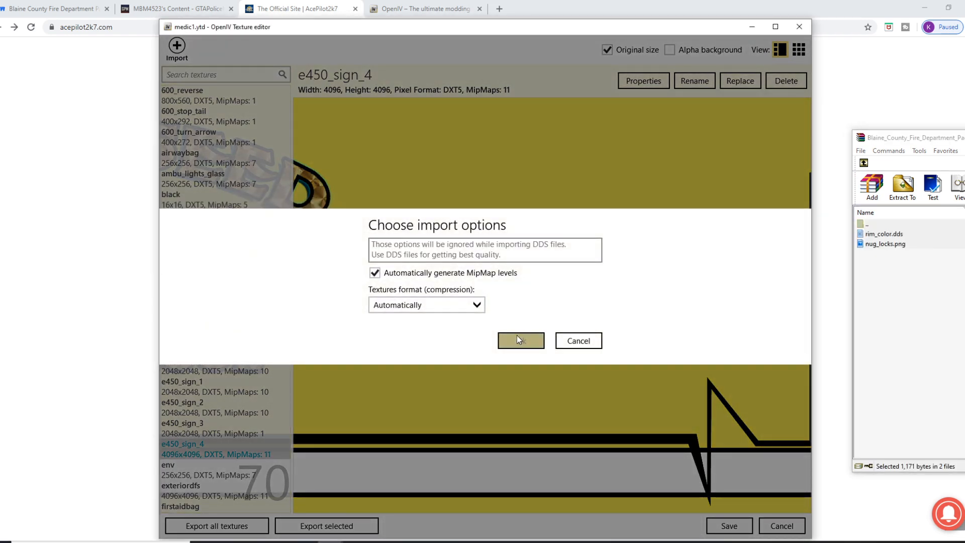
pyautogui.click(515, 336)
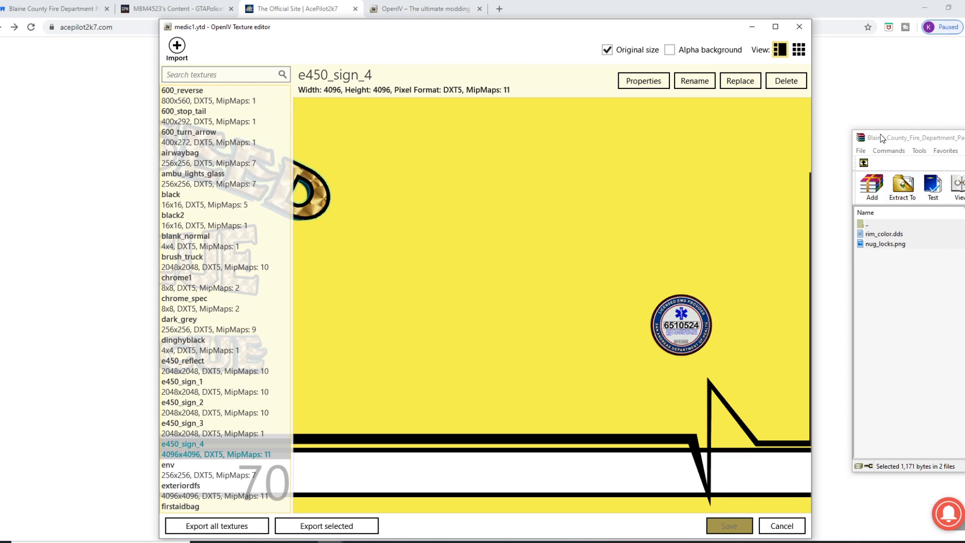
# - Return to the vehicle folders in the texture pack archive and open Chevrolet Silverado Ambulance
pyautogui.moveTo(880, 134); pyautogui.dragTo(524, 179)
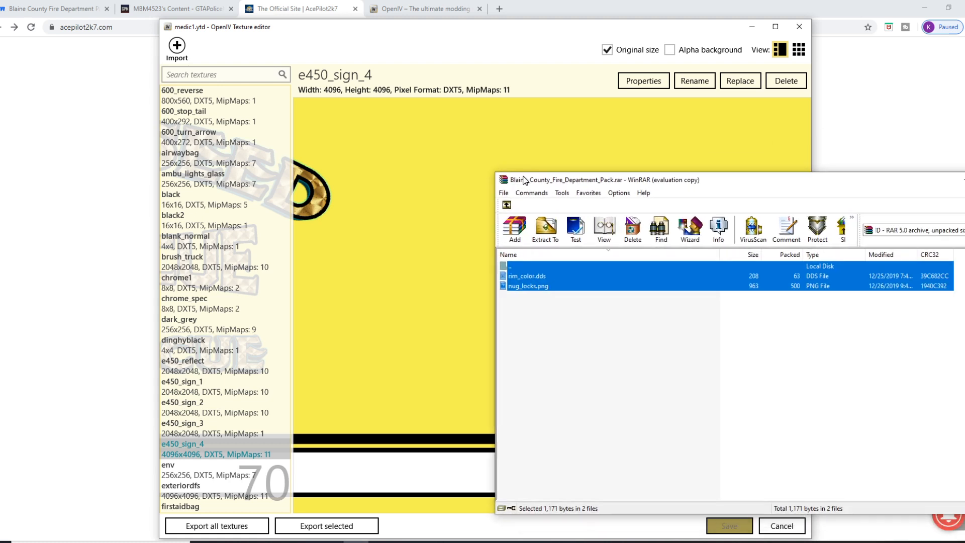
pyautogui.click(507, 205)
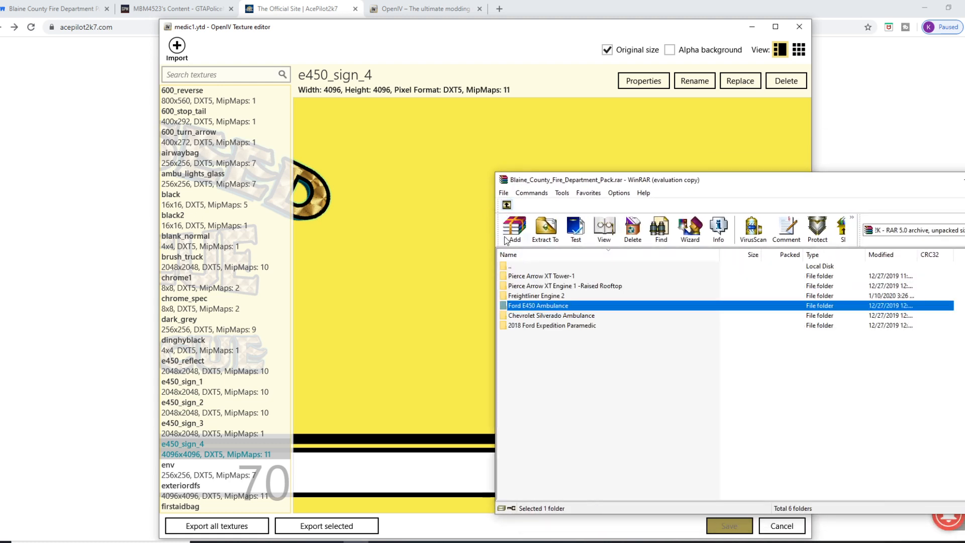
pyautogui.doubleClick(538, 318)
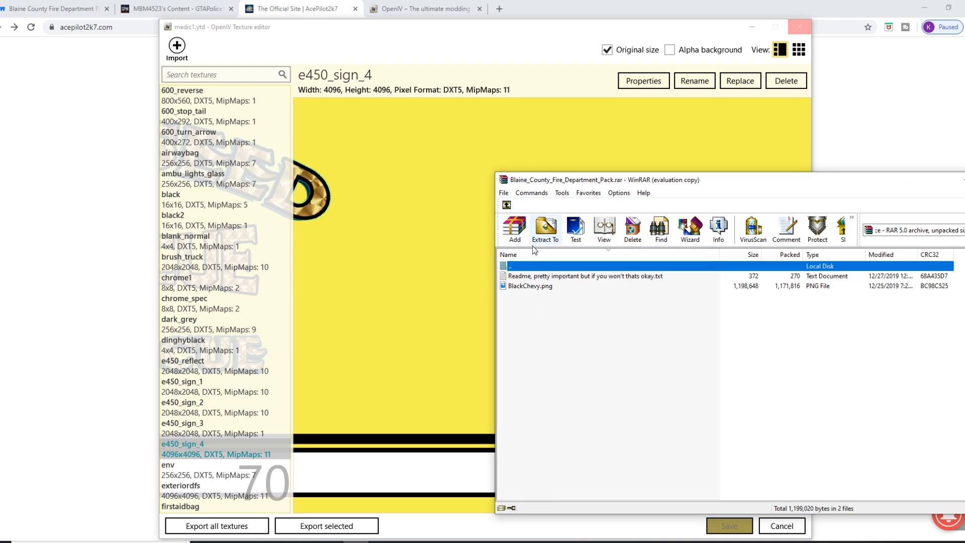
# - Read the Chevrolet Silverado Ambulance readme through to the end of its second line, and close it
pyautogui.doubleClick(536, 277)
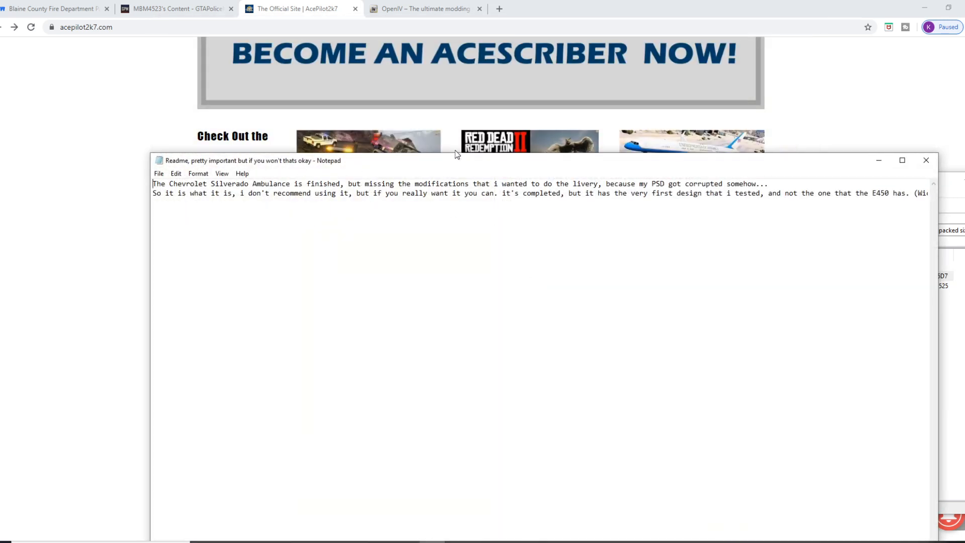
pyautogui.moveTo(454, 156); pyautogui.dragTo(419, 148)
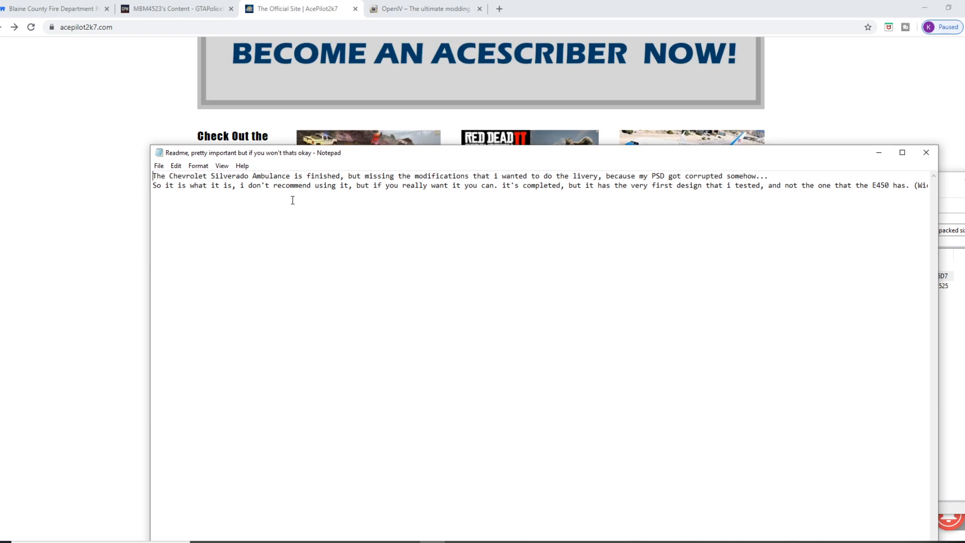
pyautogui.moveTo(332, 190); pyautogui.dragTo(961, 194)
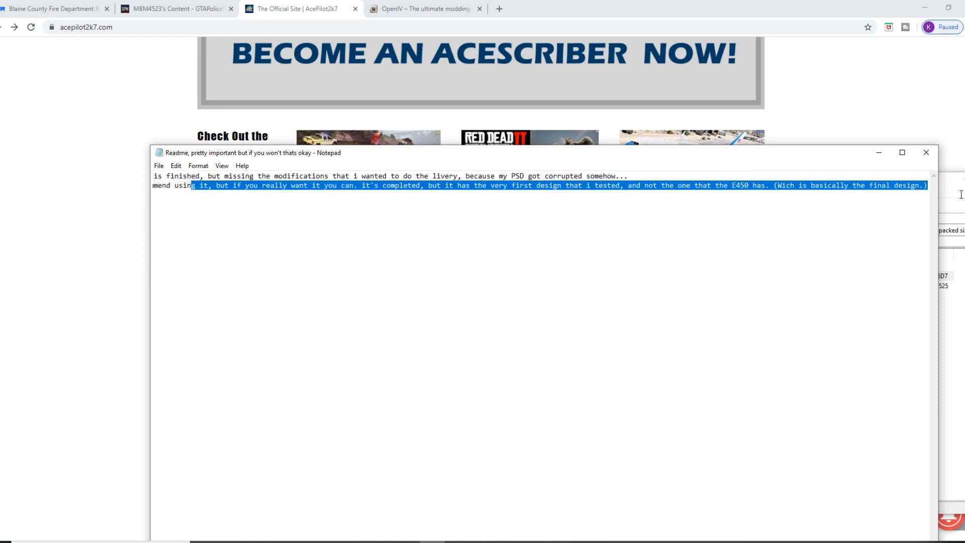
pyautogui.moveTo(958, 195)
pyautogui.mouseDown()
pyautogui.moveTo(901, 216)
pyautogui.moveTo(964, 201)
pyautogui.moveTo(943, 206)
pyautogui.mouseUp()
pyautogui.click(926, 152)
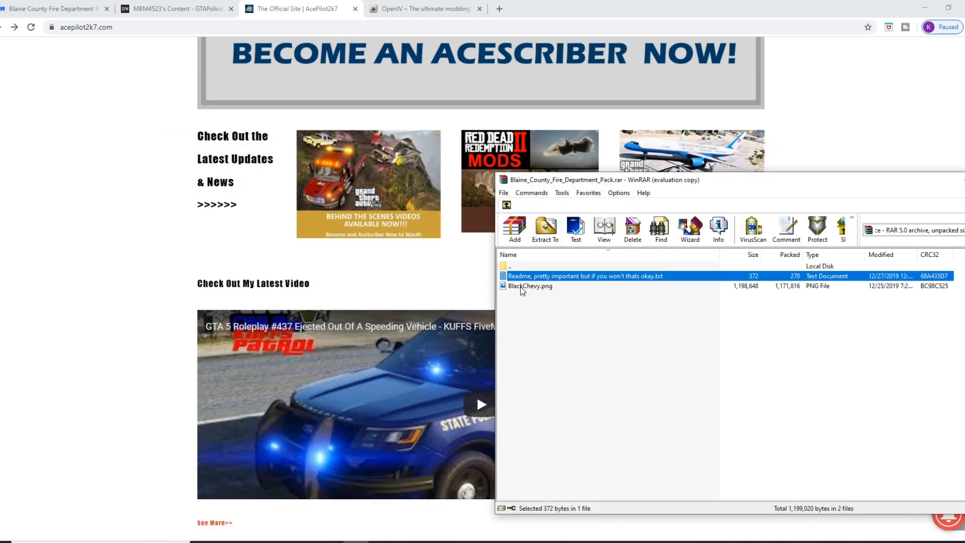
# - Search the vehicle models in vehicles.rpf for the Chevrolet Silverado ambulance by previewing medic6.yft
pyautogui.click(331, 542)
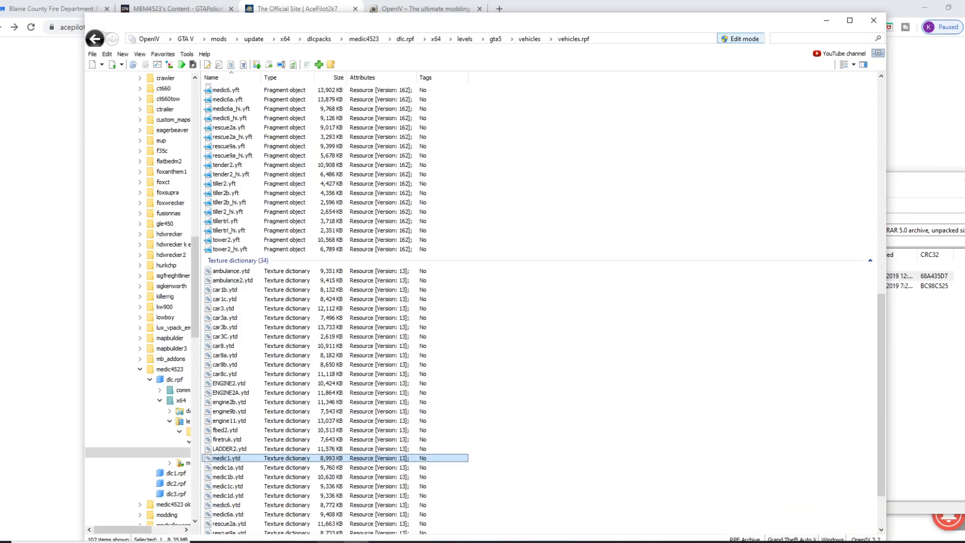
pyautogui.scroll(5, 253, 300)
pyautogui.scroll(-5, 242, 230)
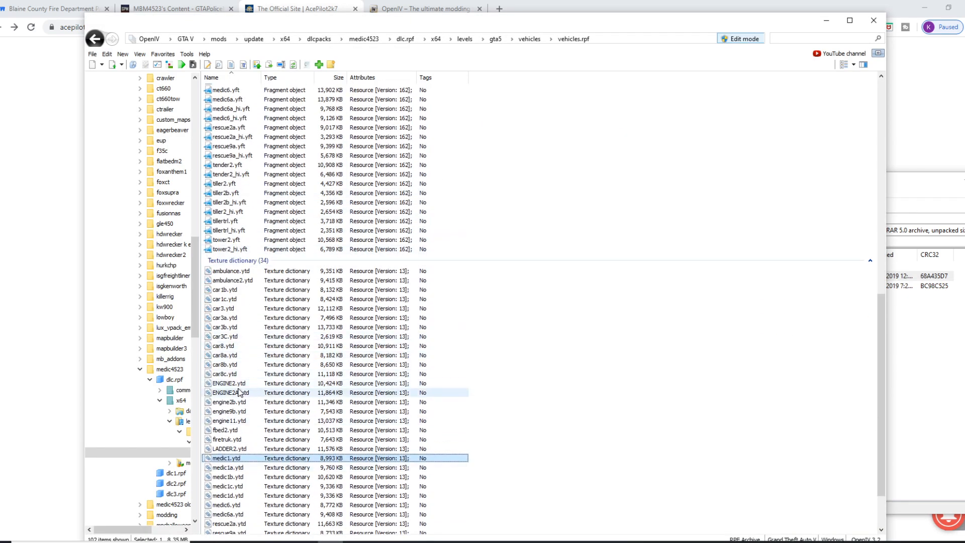
pyautogui.scroll(-1, 251, 392)
pyautogui.click(248, 487)
pyautogui.scroll(8, 245, 316)
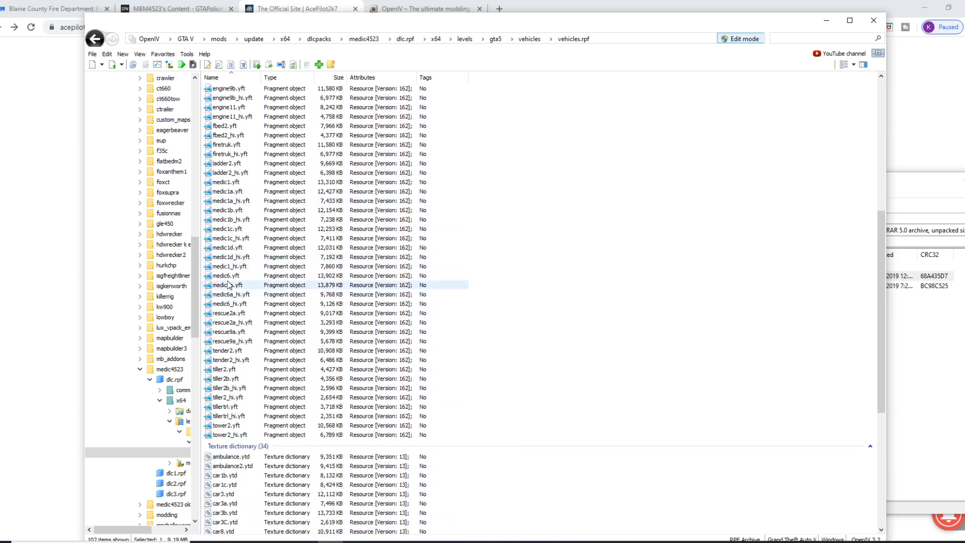
pyautogui.doubleClick(227, 275)
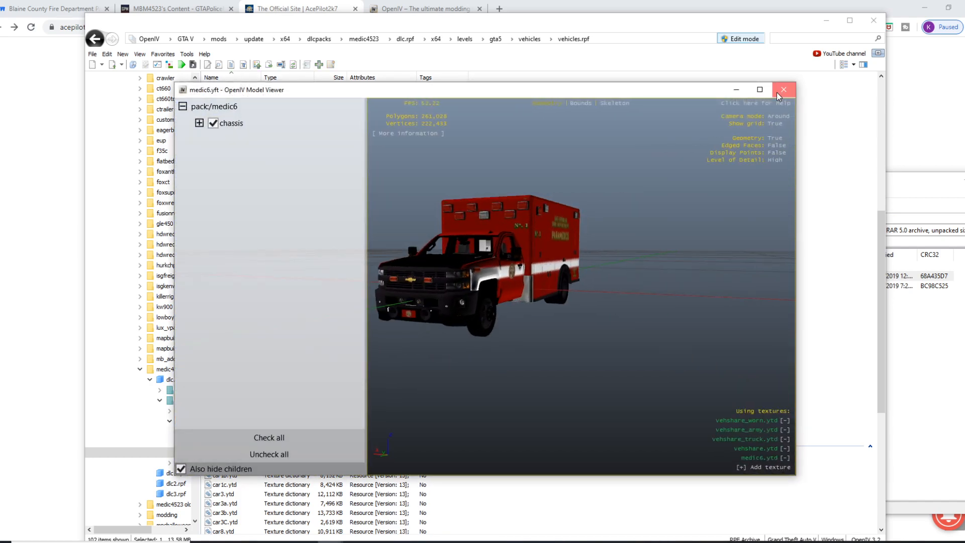
pyautogui.click(781, 91)
# - Compare the medic6a.yft and medic6.yft ambulance models from several angles in the model viewer
pyautogui.doubleClick(226, 286)
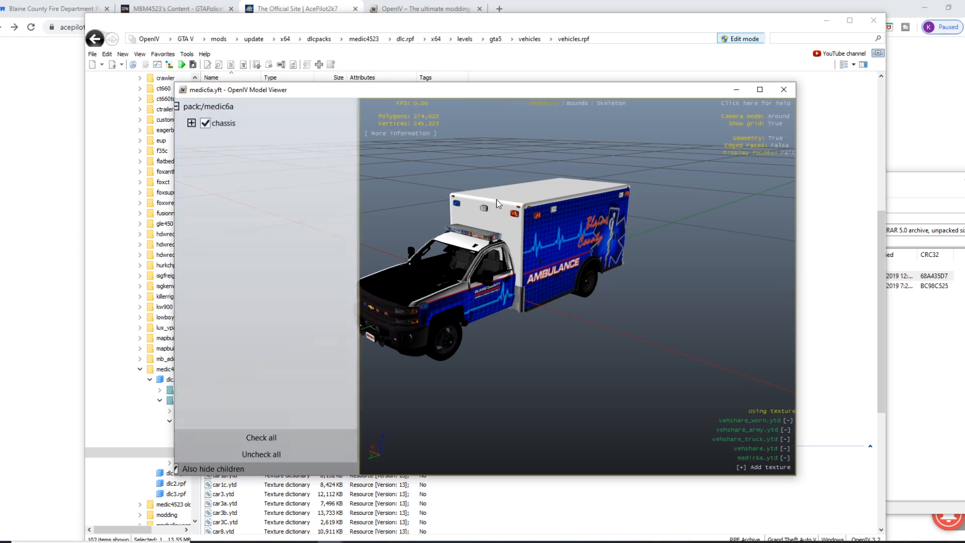
pyautogui.moveTo(497, 201); pyautogui.dragTo(598, 172)
pyautogui.click(783, 89)
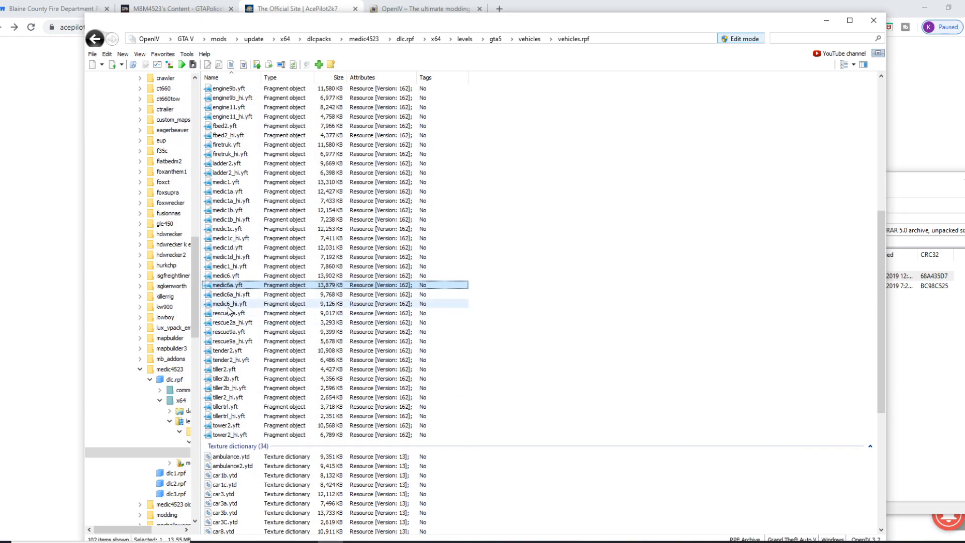
pyautogui.doubleClick(230, 277)
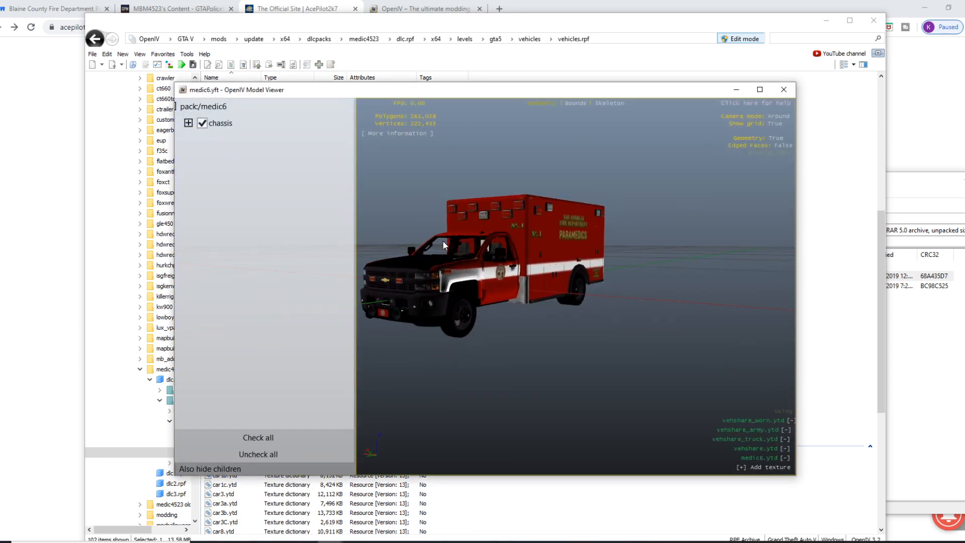
pyautogui.moveTo(499, 245); pyautogui.dragTo(598, 232)
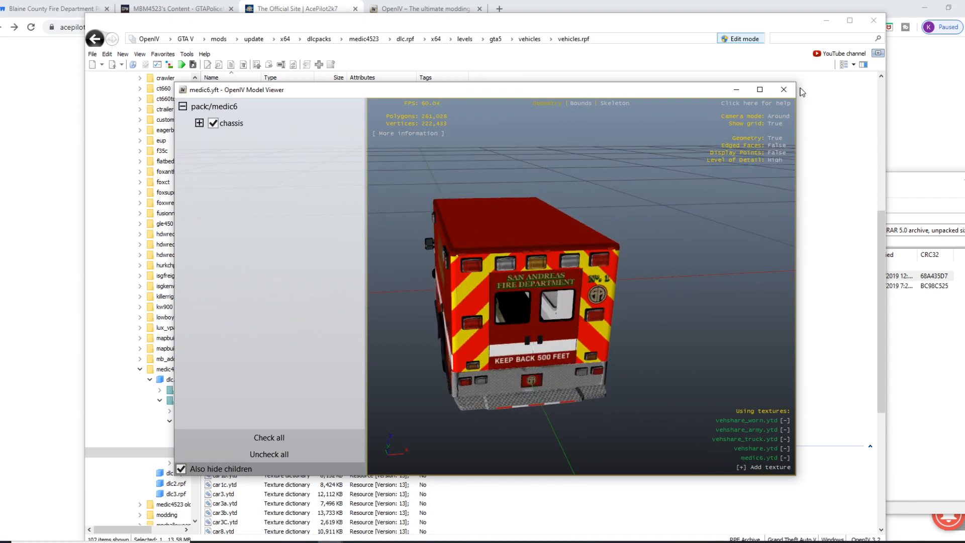
pyautogui.click(784, 89)
# - Open medic6.ytd from the texture dictionaries for editing in the texture editor
pyautogui.scroll(-3, 236, 327)
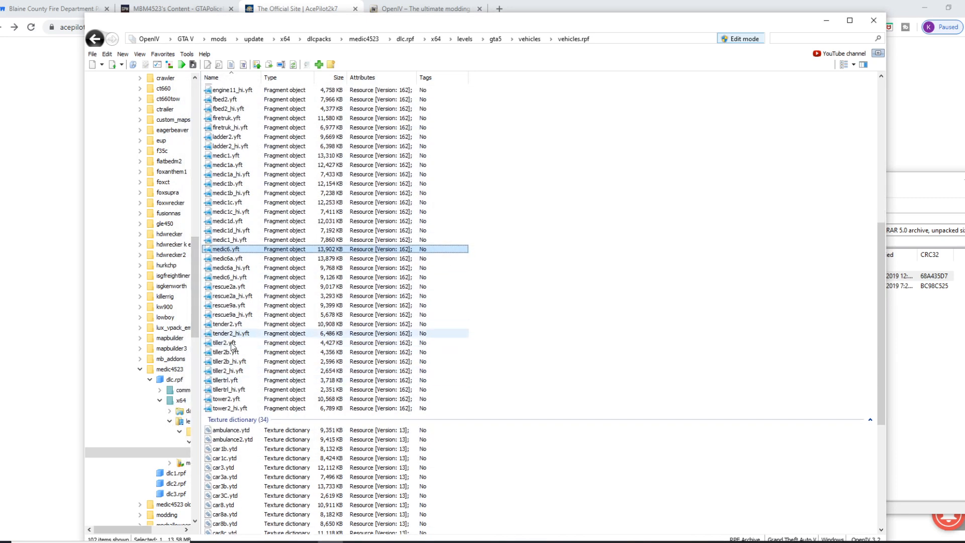
pyautogui.scroll(-6, 232, 346)
pyautogui.rightClick(226, 504)
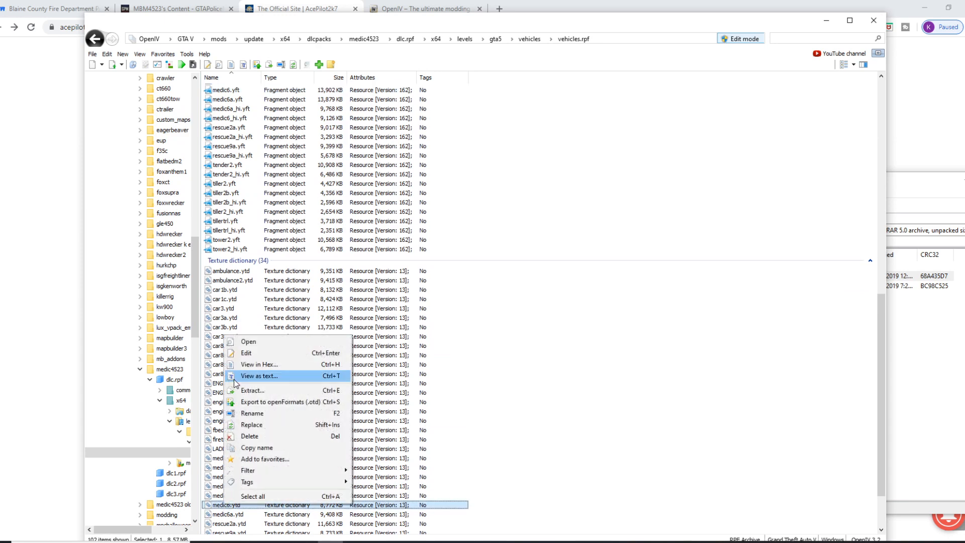
pyautogui.click(246, 352)
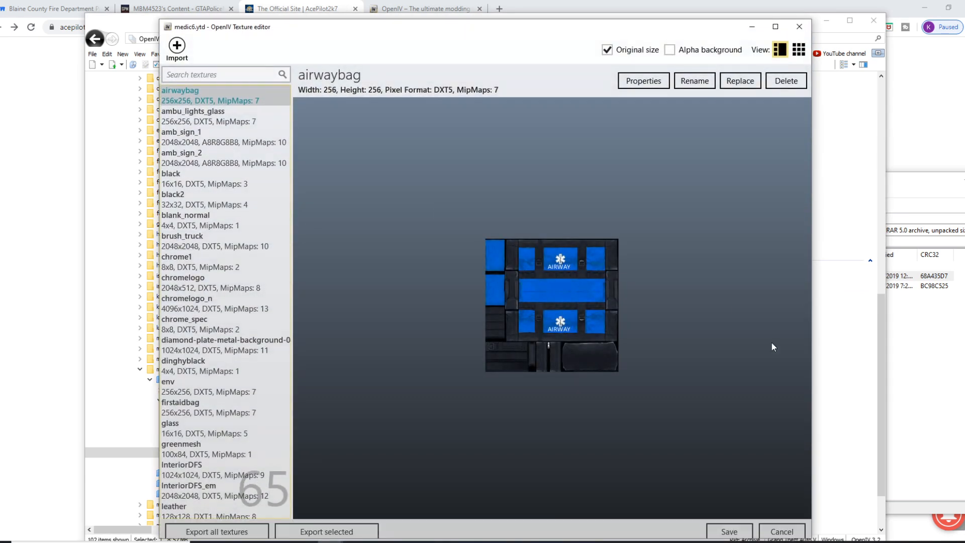
# - Check BlackChevy.png in the archive against the texture list and examine the amb_sign_1 livery in medic6.ytd
pyautogui.click(949, 373)
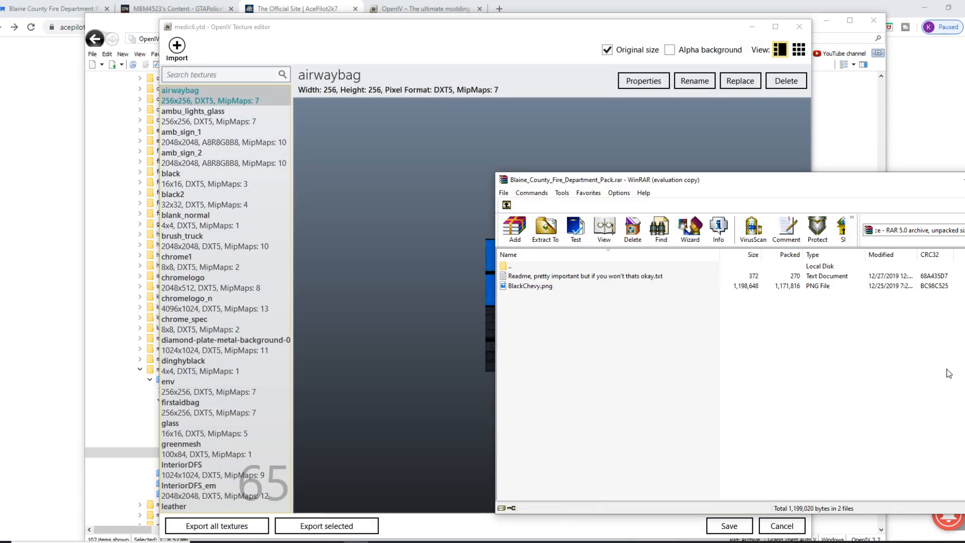
pyautogui.click(528, 286)
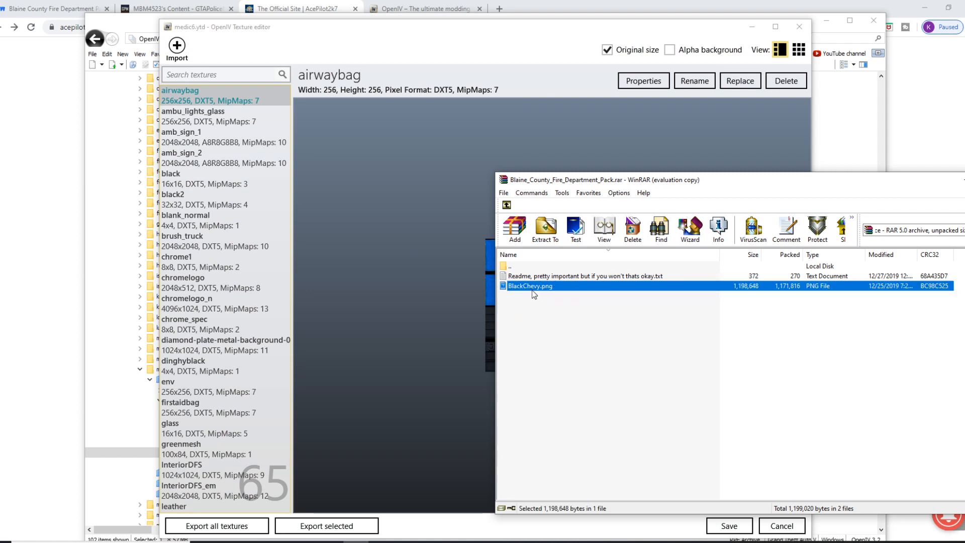
pyautogui.moveTo(224, 271); pyautogui.dragTo(617, 301)
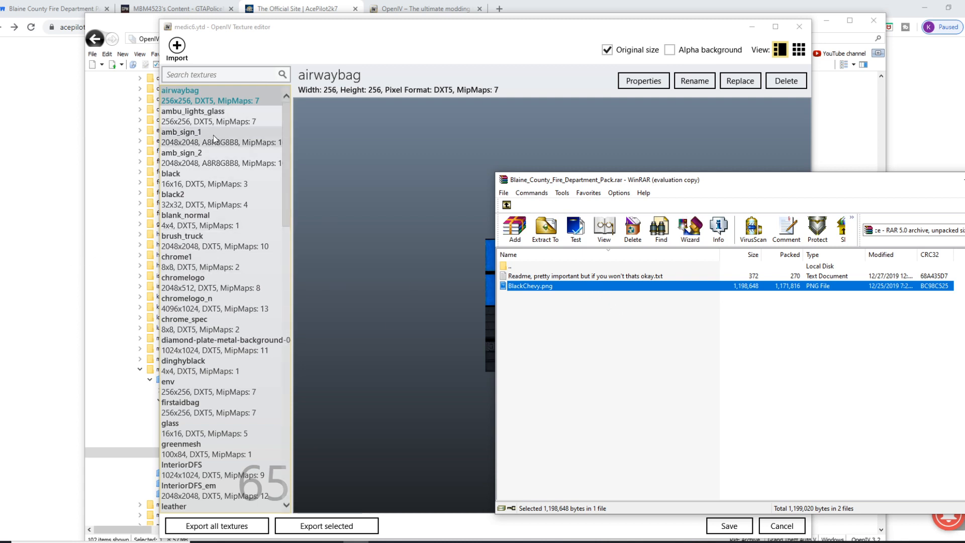
pyautogui.click(169, 139)
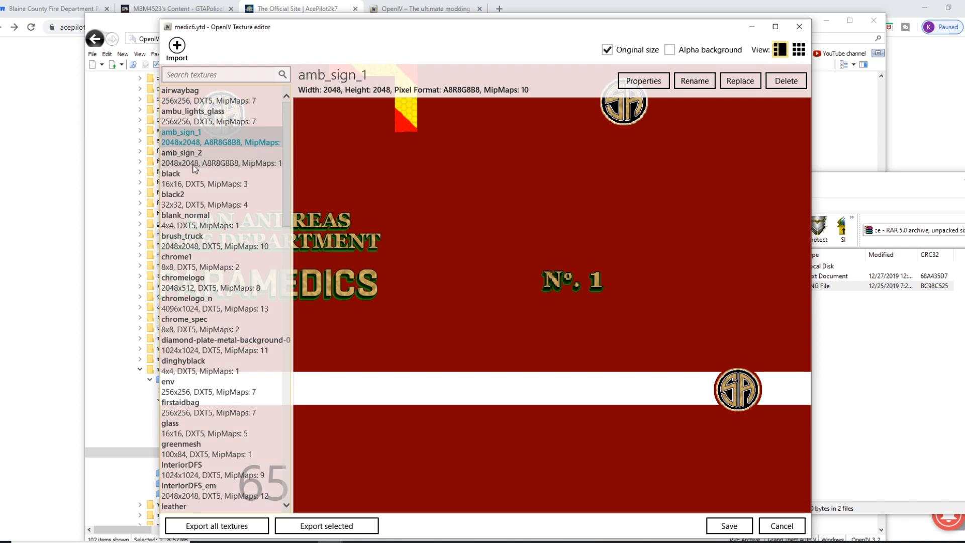
# - Extract BlackChevy.png from the Chevrolet Silverado Ambulance folder of the archive to the desktop
pyautogui.click(821, 301)
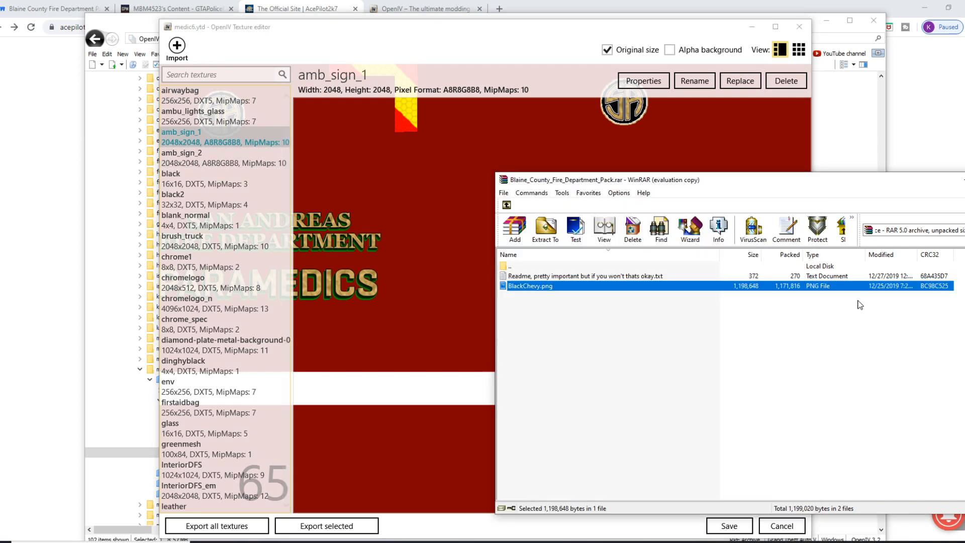
pyautogui.click(530, 286)
pyautogui.moveTo(535, 285); pyautogui.dragTo(663, 310)
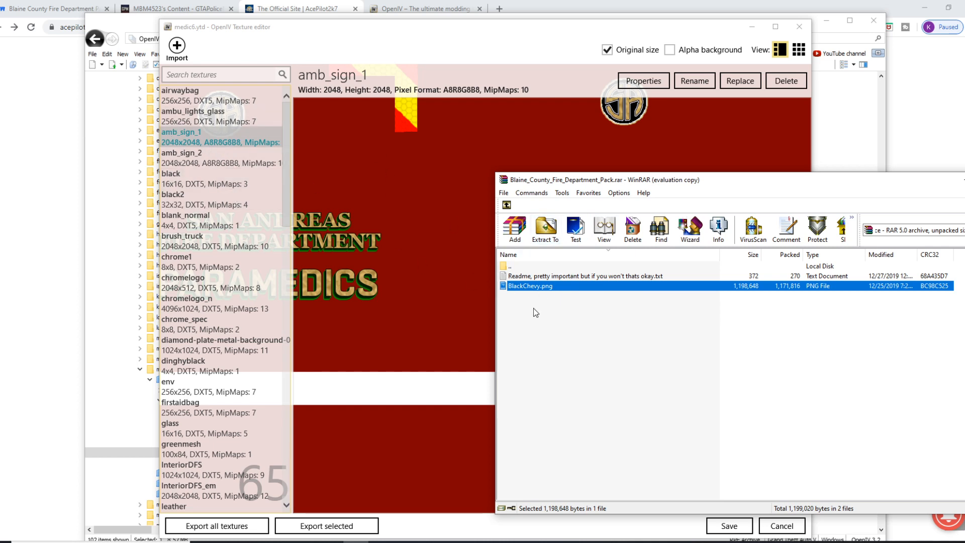
pyautogui.moveTo(530, 286); pyautogui.dragTo(806, 313)
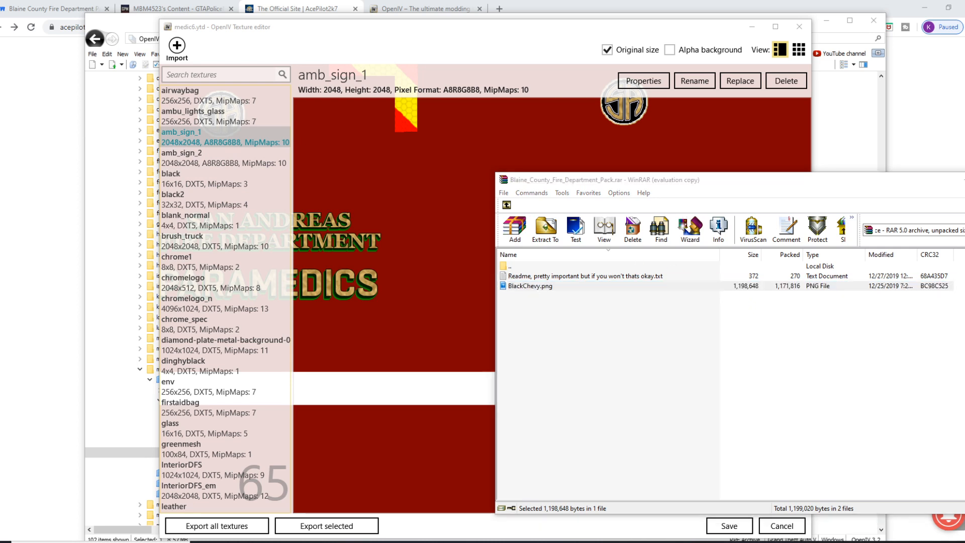
pyautogui.click(196, 135)
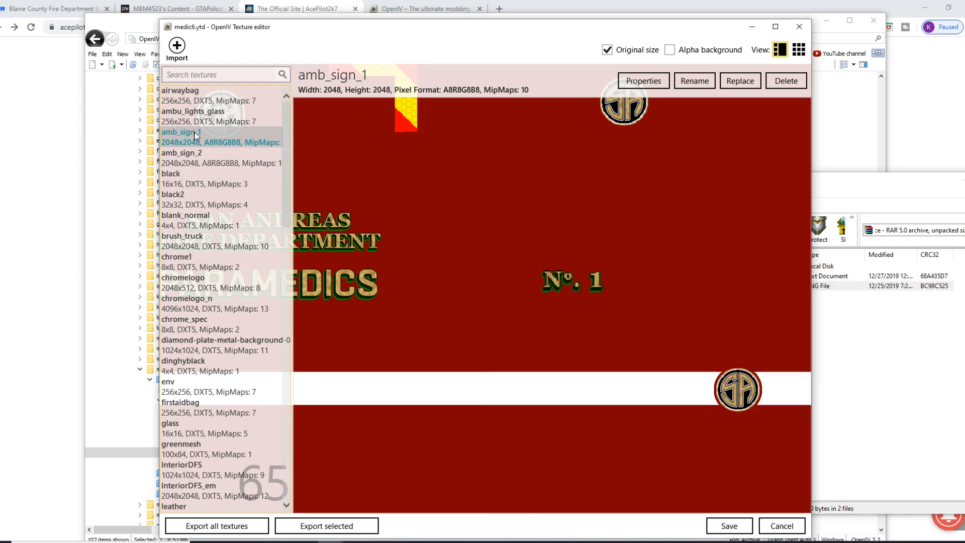
pyautogui.click(733, 90)
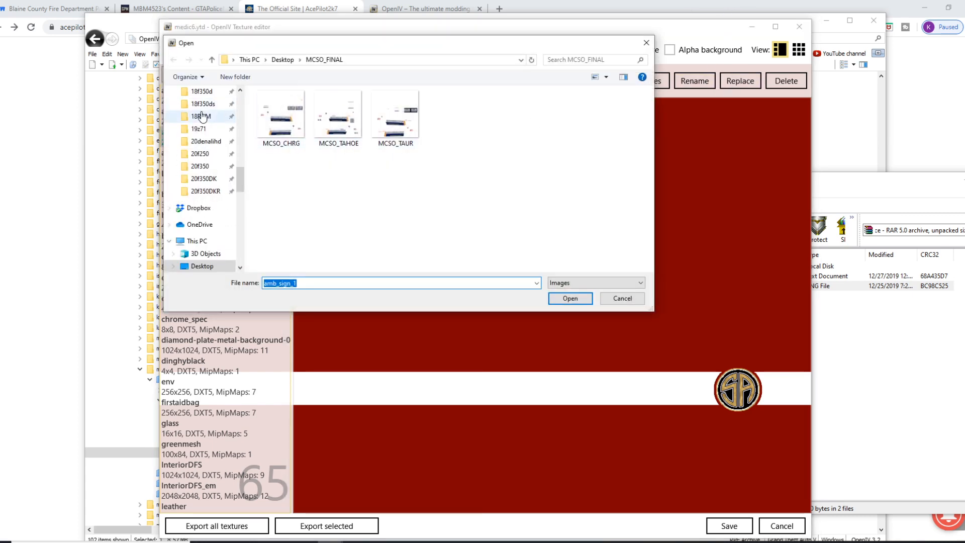
pyautogui.scroll(10, 211, 134)
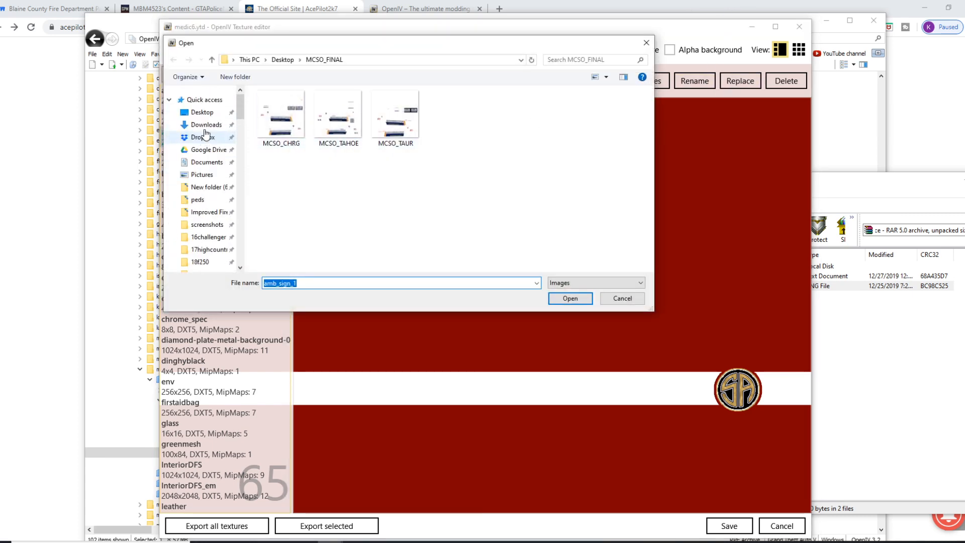
pyautogui.click(202, 113)
pyautogui.scroll(-5, 444, 151)
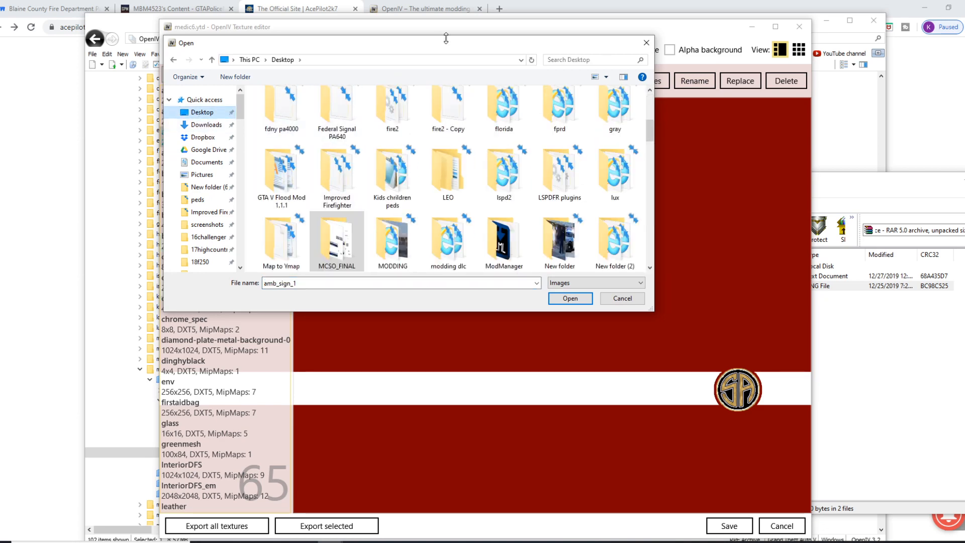
pyautogui.scroll(-6, 444, 151)
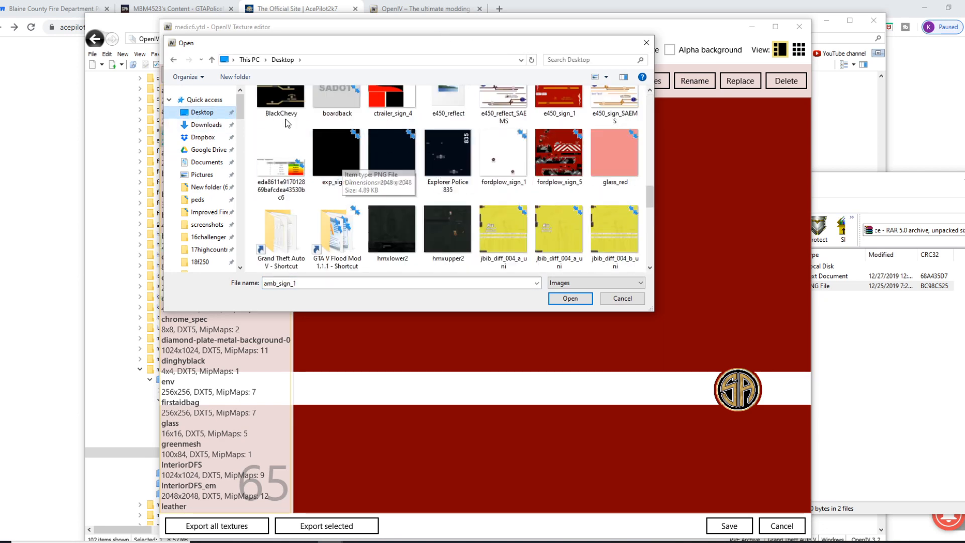
pyautogui.scroll(1, 282, 117)
pyautogui.click(278, 133)
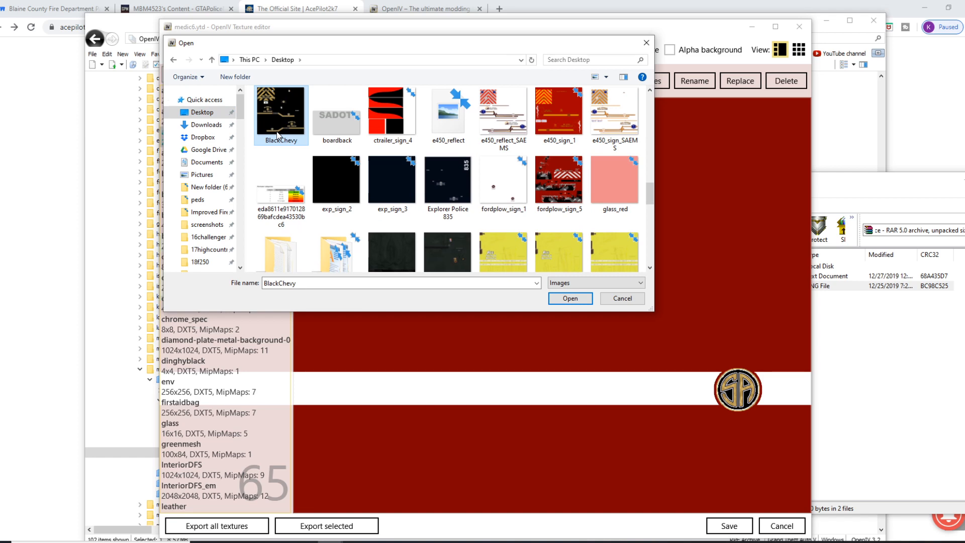
pyautogui.moveTo(266, 44); pyautogui.dragTo(468, 64)
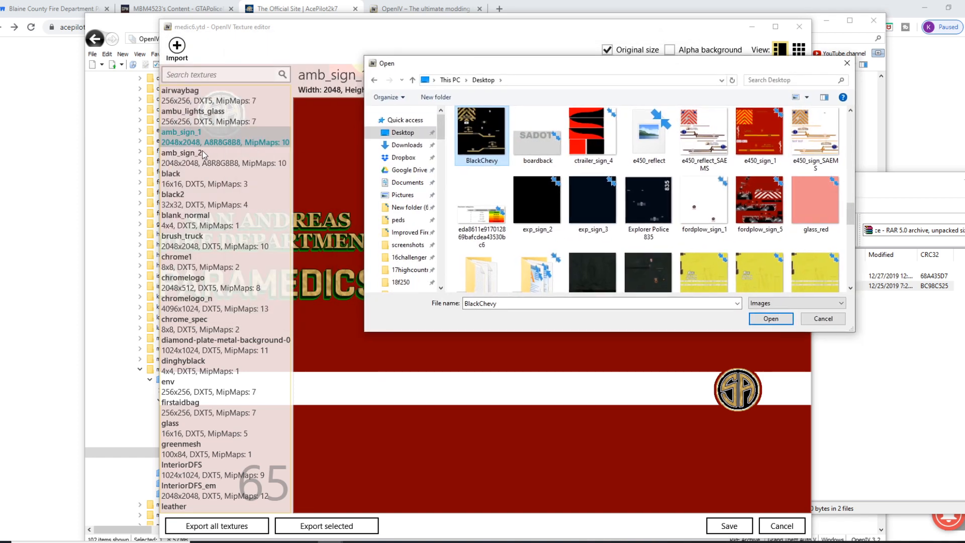
pyautogui.click(810, 320)
# - Copy the amb_sign_1 texture's name from its rename prompt, leaving the texture itself as it is
pyautogui.click(844, 354)
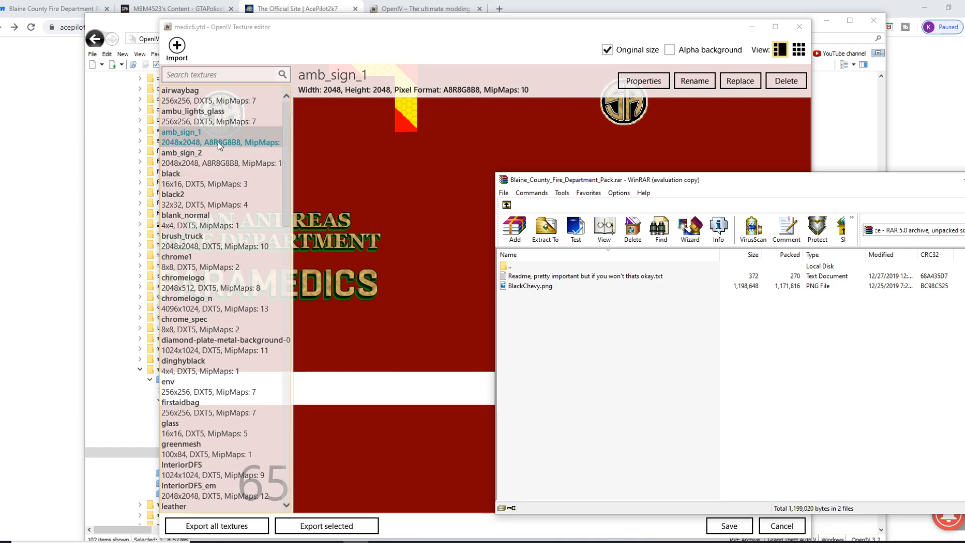
pyautogui.rightClick(195, 136)
pyautogui.click(210, 184)
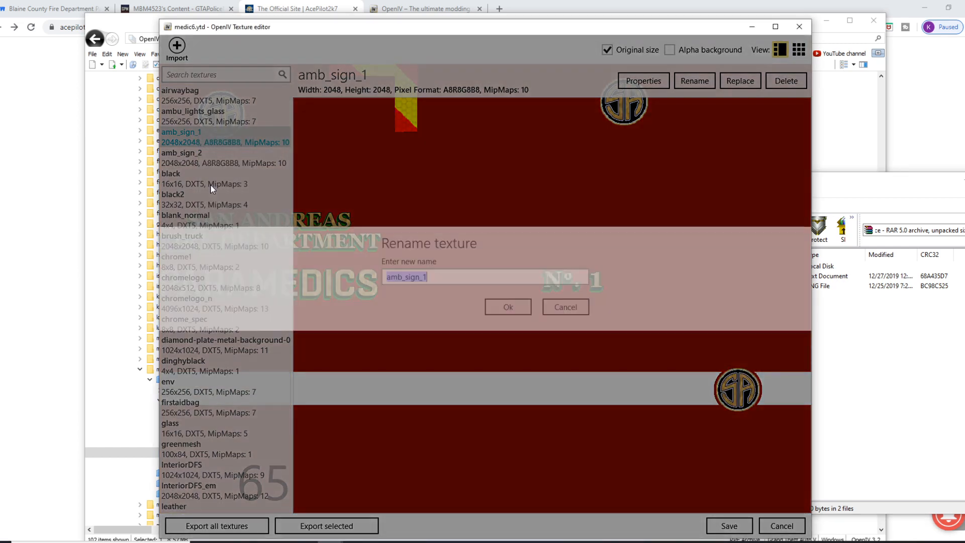
pyautogui.rightClick(406, 287)
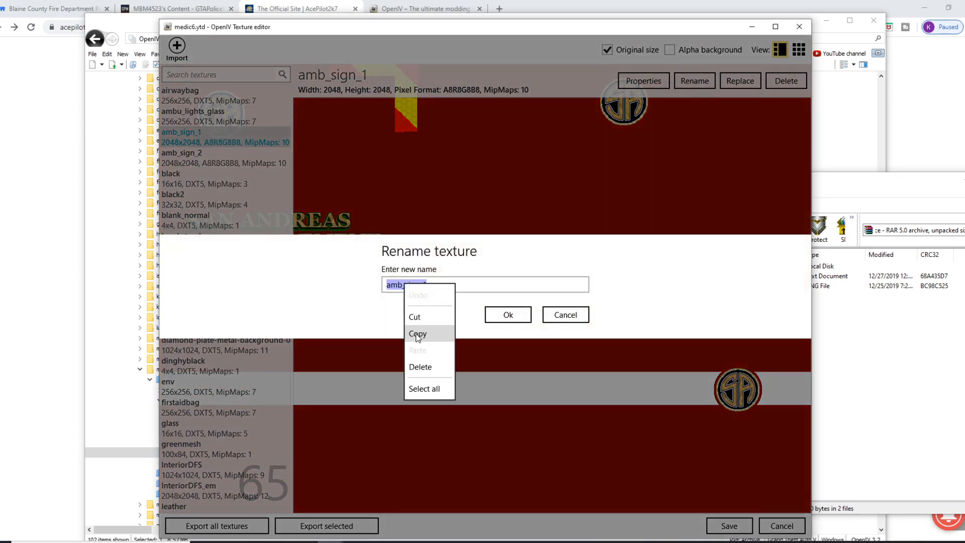
pyautogui.click(416, 333)
pyautogui.click(563, 315)
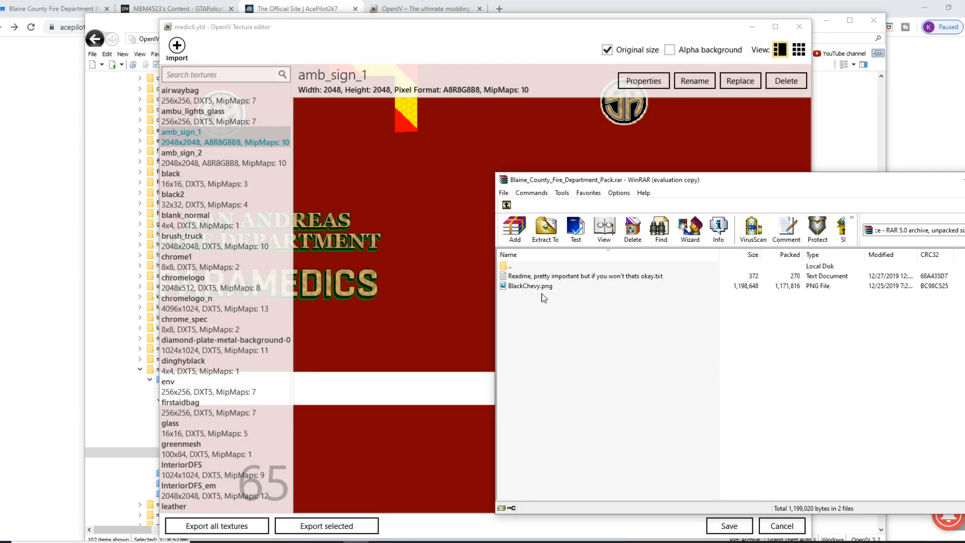
# - Rename BlackChevy.png in the archive as amb_sign_1.png using the copied texture name
pyautogui.rightClick(530, 286)
pyautogui.click(559, 441)
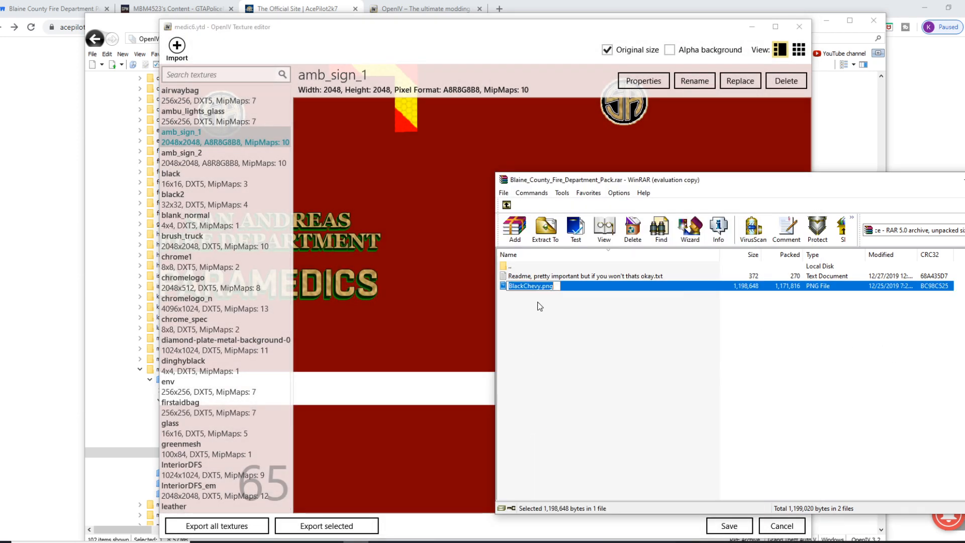
pyautogui.moveTo(539, 286); pyautogui.dragTo(484, 294)
pyautogui.hotkey('ctrl', 'v')
pyautogui.click(529, 302)
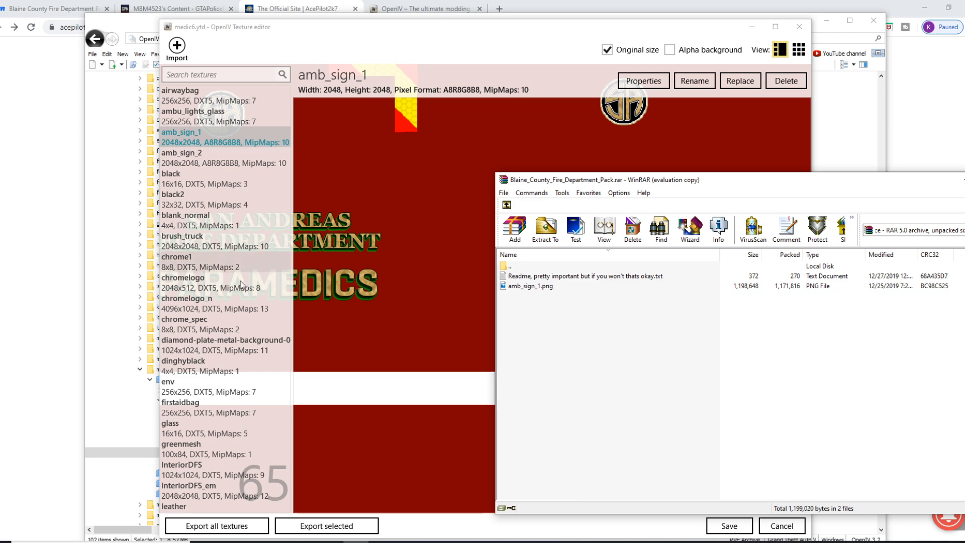
# - Check the amb_sign_2 texture and rename the existing red amb_sign_1 livery in medic6.ytd as amb_sign_3
pyautogui.click(213, 165)
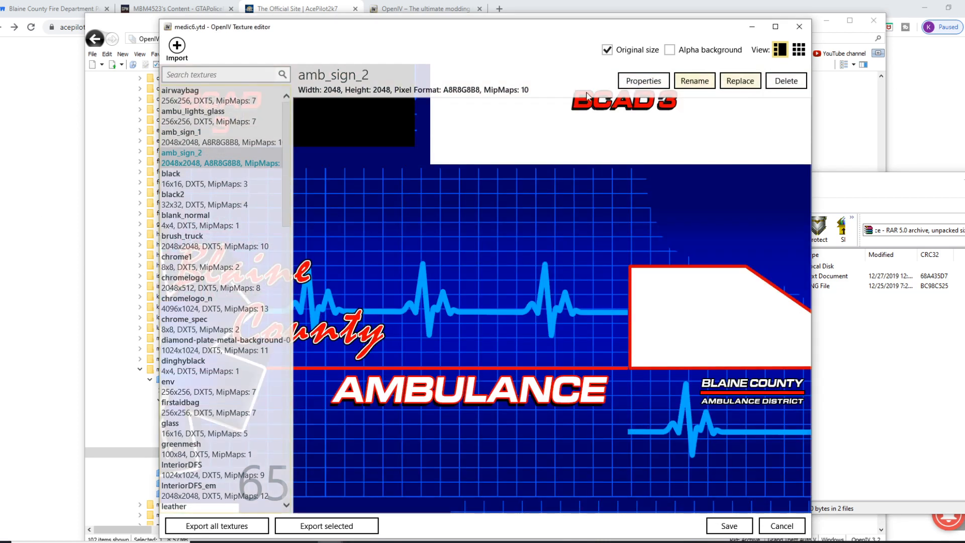
pyautogui.click(199, 139)
pyautogui.click(684, 84)
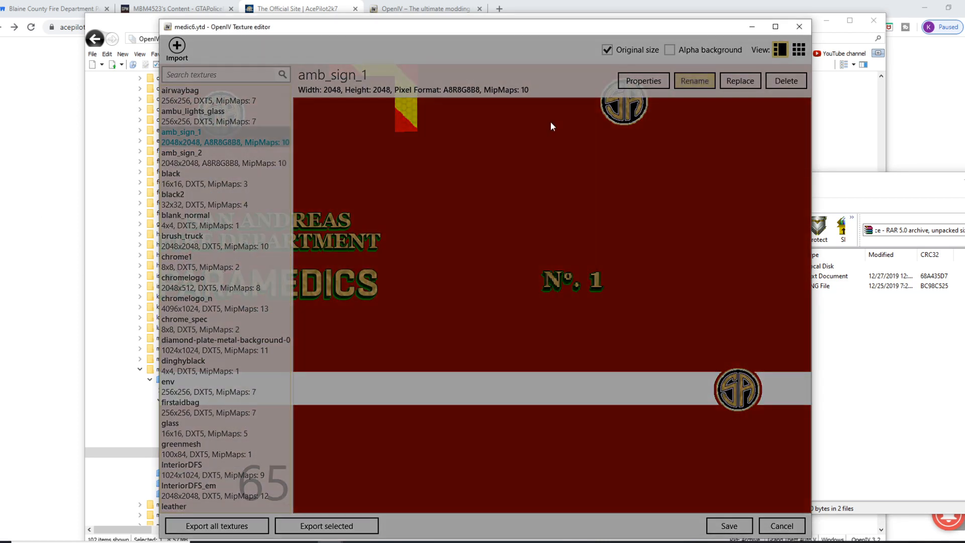
pyautogui.click(467, 283)
pyautogui.press('BackSpace')
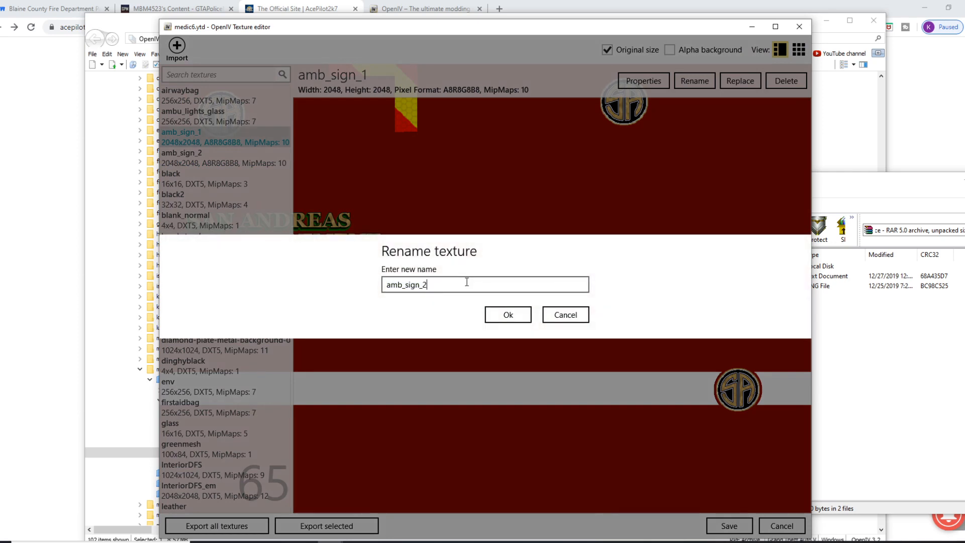
pyautogui.press('Return')
# - Import amb_sign_1.png from the archive into medic6.ytd and save the texture dictionary
pyautogui.hotkey('alt', 'Tab')
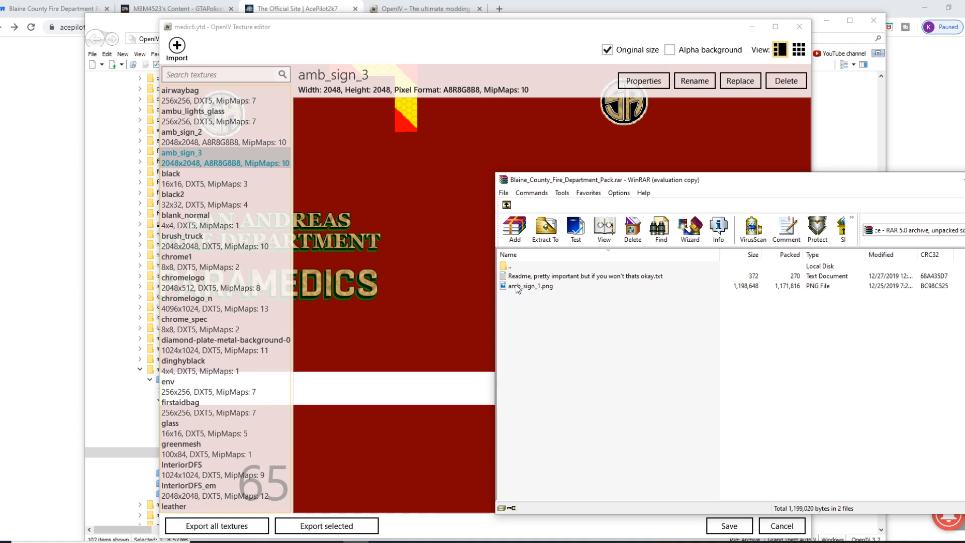
pyautogui.moveTo(516, 284); pyautogui.dragTo(402, 302)
pyautogui.click(524, 336)
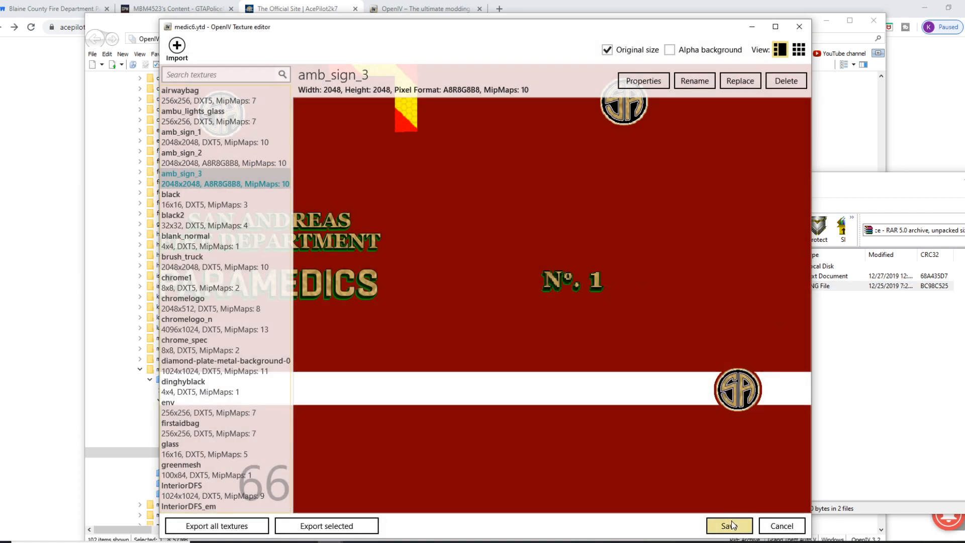
pyautogui.click(724, 525)
# - Leave the Silverado folder in the archive and open the 2018 Ford Expedition Paramedic folder
pyautogui.click(836, 365)
pyautogui.click(507, 205)
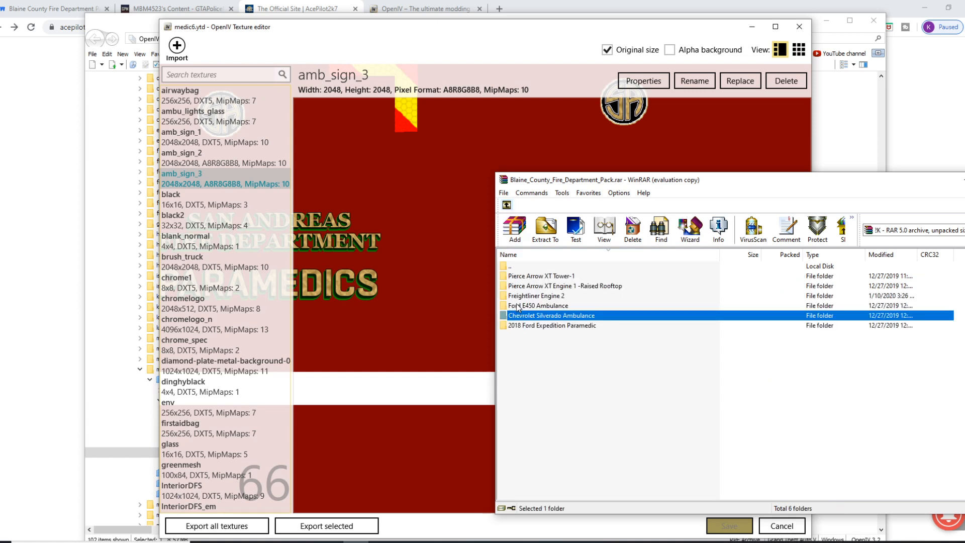
pyautogui.doubleClick(532, 327)
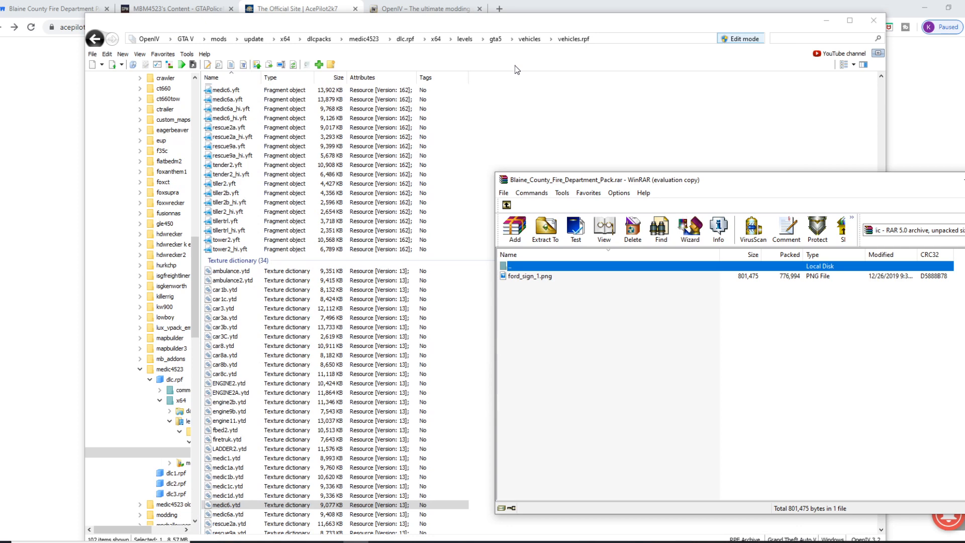
# - Open medic6.yft in the model viewer and inspect the Silverado ambulance's livery from another angle
pyautogui.scroll(13, 239, 175)
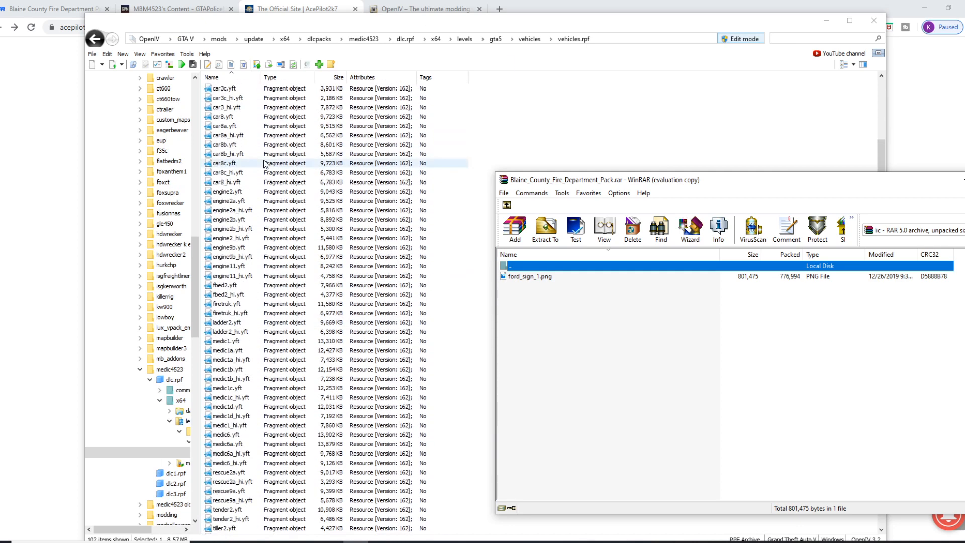
pyautogui.scroll(4, 239, 175)
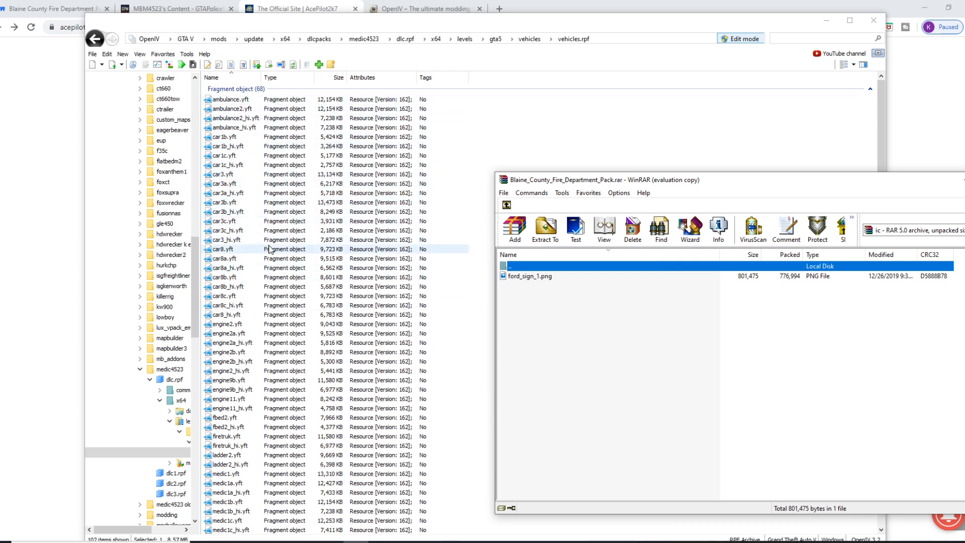
pyautogui.scroll(-2, 364, 284)
pyautogui.scroll(-4, 364, 284)
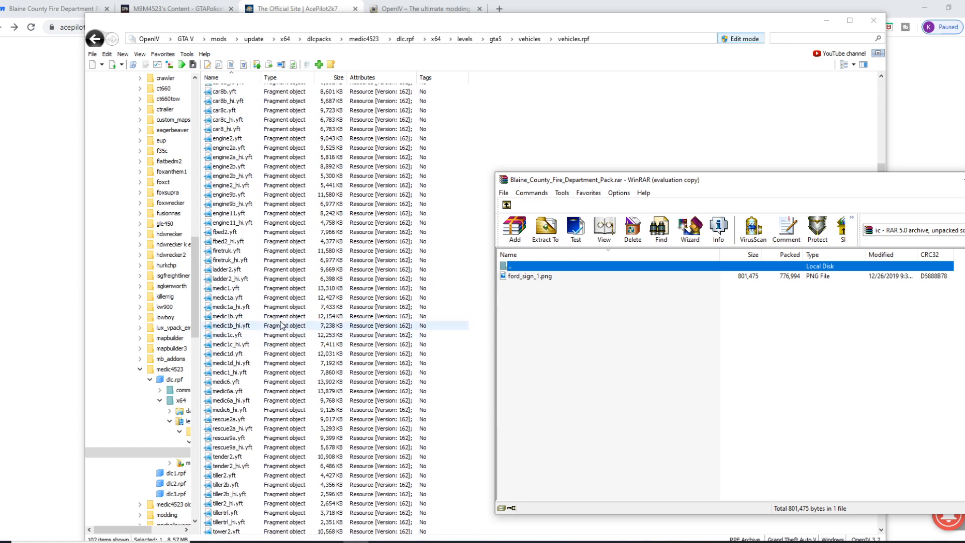
pyautogui.scroll(-2, 260, 328)
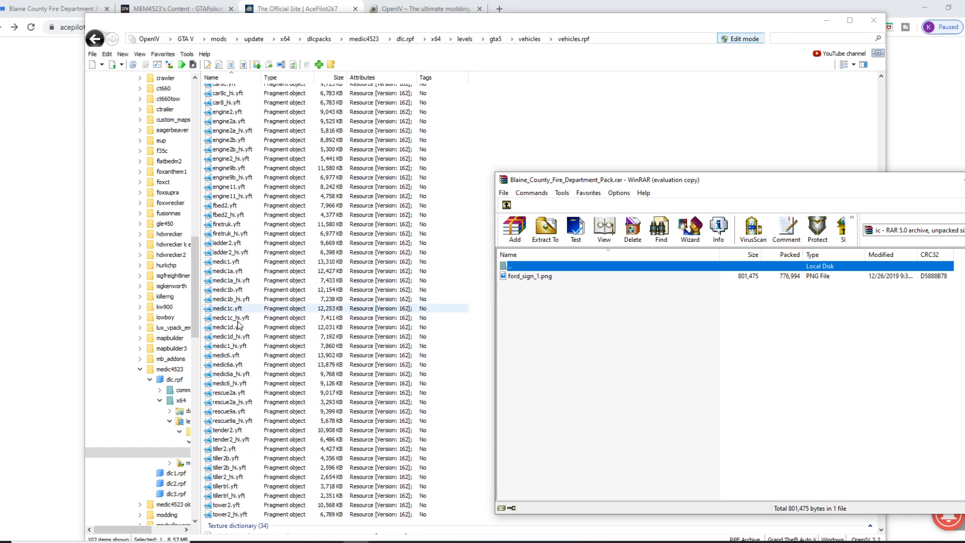
pyautogui.doubleClick(225, 355)
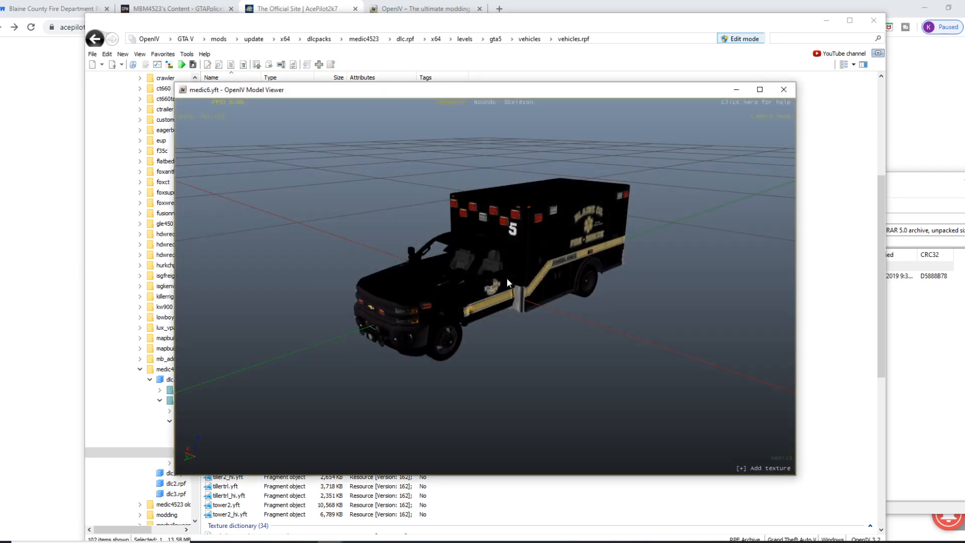
pyautogui.moveTo(553, 222); pyautogui.dragTo(428, 217)
pyautogui.click(784, 89)
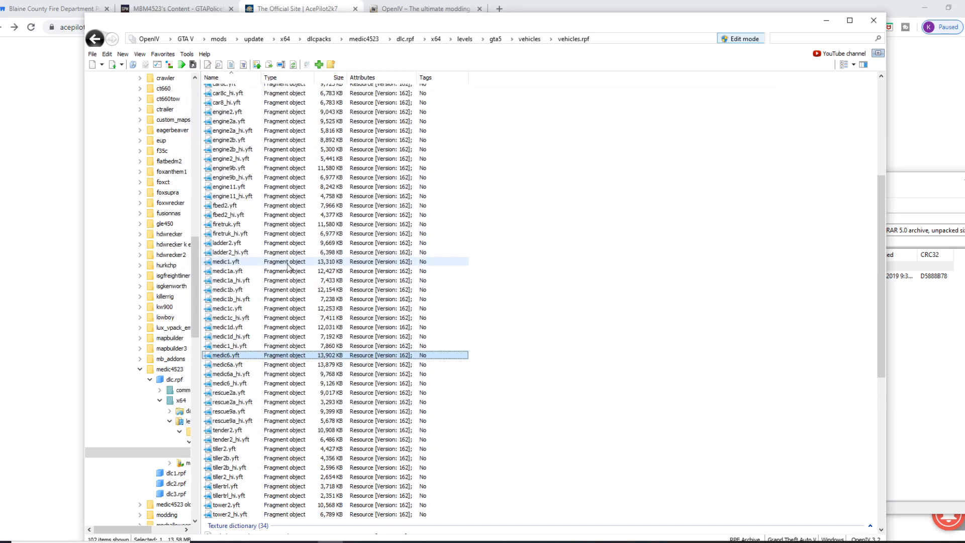
pyautogui.scroll(1, 309, 290)
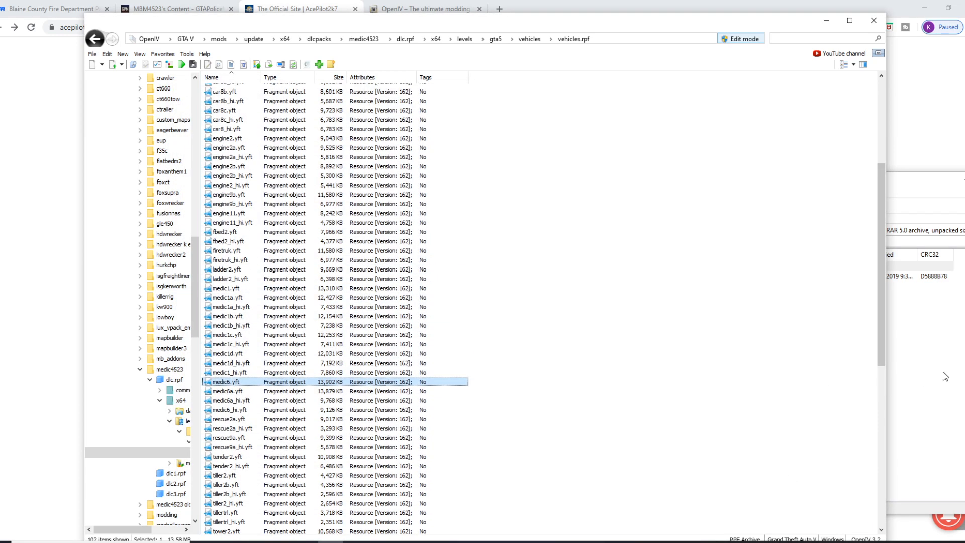
# - Reopen the 2018 Ford Expedition Paramedic folder in the archive and inspect the car3.yft model in the model viewer
pyautogui.hotkey('alt', 'Tab')
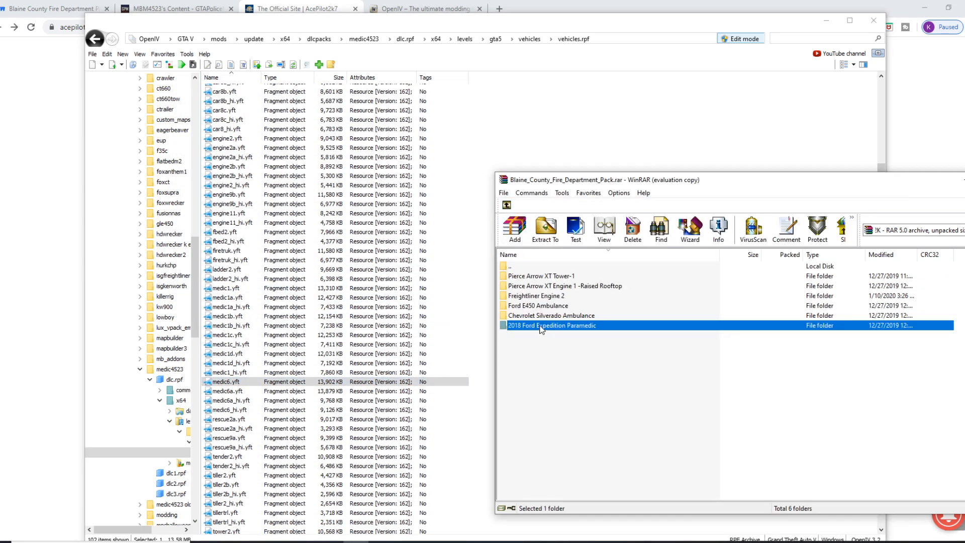
pyautogui.doubleClick(541, 327)
pyautogui.scroll(2, 240, 173)
pyautogui.scroll(4, 240, 172)
pyautogui.click(227, 146)
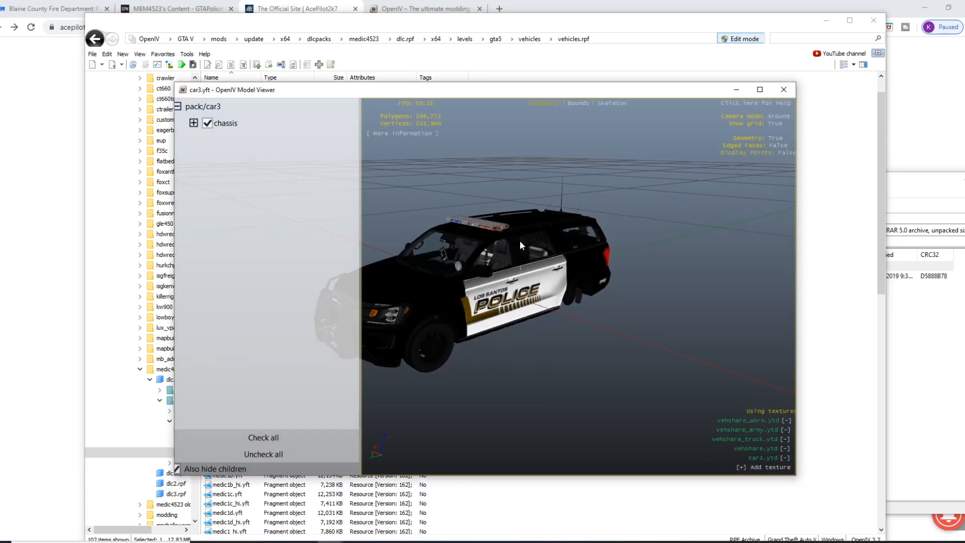
pyautogui.moveTo(520, 240); pyautogui.dragTo(586, 298)
pyautogui.scroll(6, 587, 297)
pyautogui.click(784, 90)
# - Open car3a.yft in the model viewer and examine the vehicle from the front
pyautogui.click(279, 157)
pyautogui.doubleClick(279, 157)
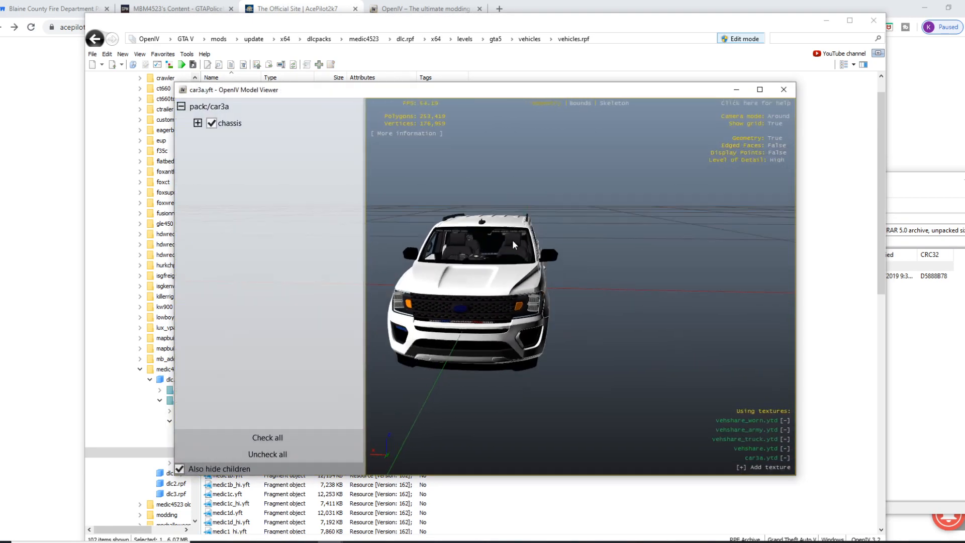
pyautogui.scroll(5, 514, 245)
pyautogui.moveTo(541, 254); pyautogui.dragTo(561, 199)
pyautogui.scroll(-4, 504, 310)
pyautogui.click(784, 89)
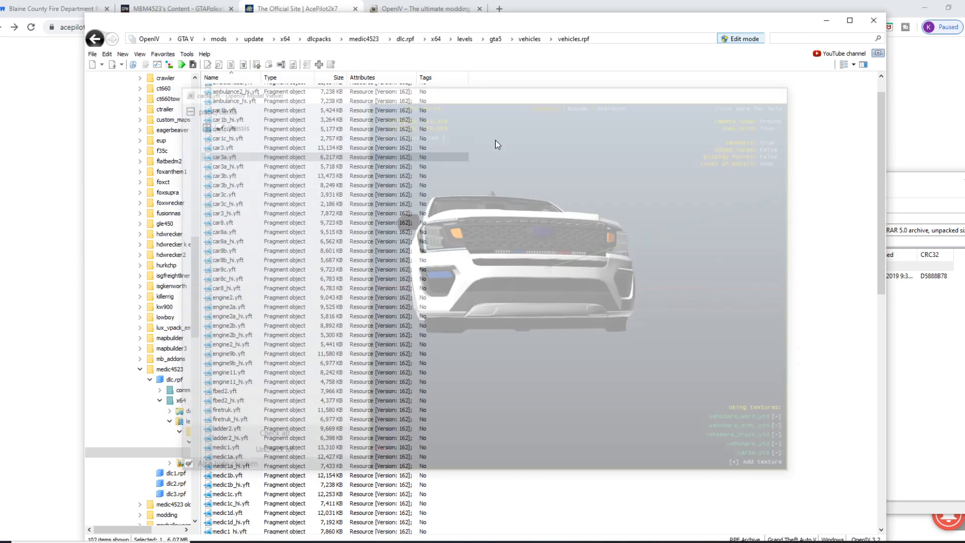
# - Inspect the car3b.yft model in the model viewer from another angle and close it
pyautogui.click(261, 177)
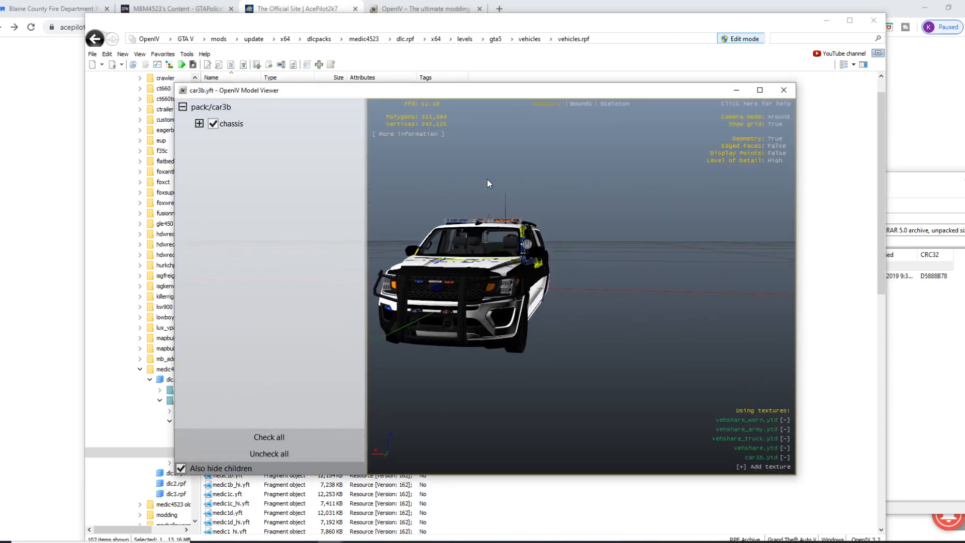
pyautogui.moveTo(487, 179); pyautogui.dragTo(367, 191)
pyautogui.click(785, 95)
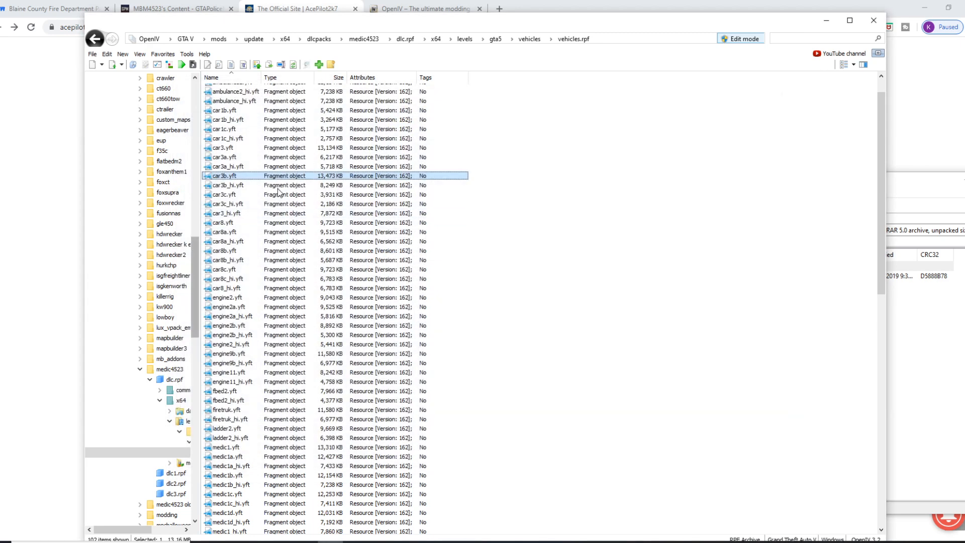
# - Open car3b.ytd from the texture dictionaries for editing in the texture editor
pyautogui.scroll(-10, 237, 404)
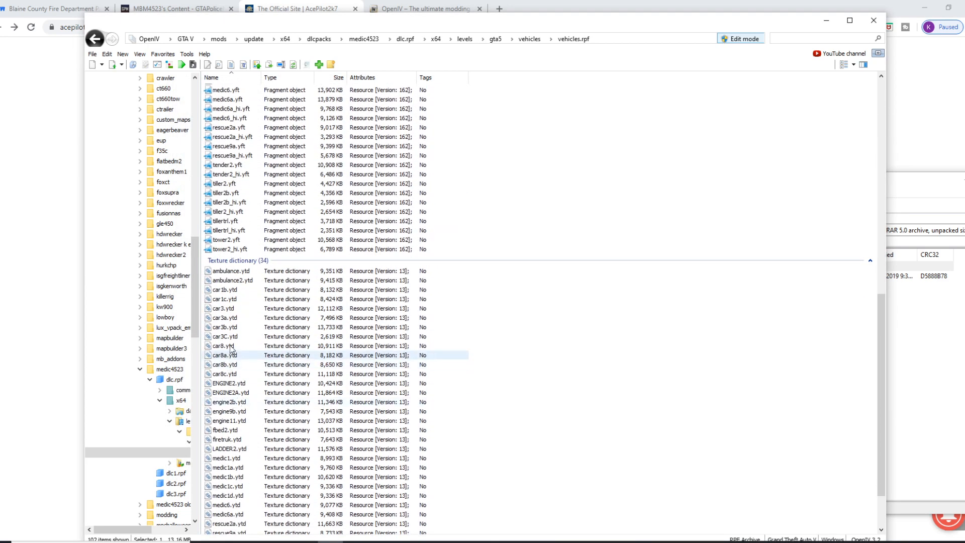
pyautogui.rightClick(234, 327)
pyautogui.click(243, 346)
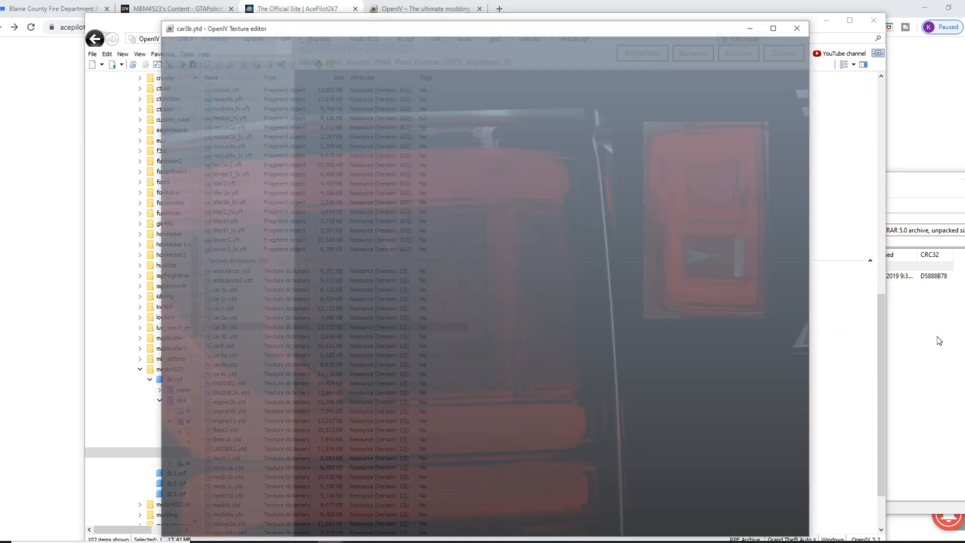
# - Replace the ford_sign_1 texture in car3b.ytd with ford_sign_1.png from the Blaine County Fire Department pack and save the dictionary
pyautogui.click(937, 337)
pyautogui.moveTo(530, 279); pyautogui.dragTo(642, 259)
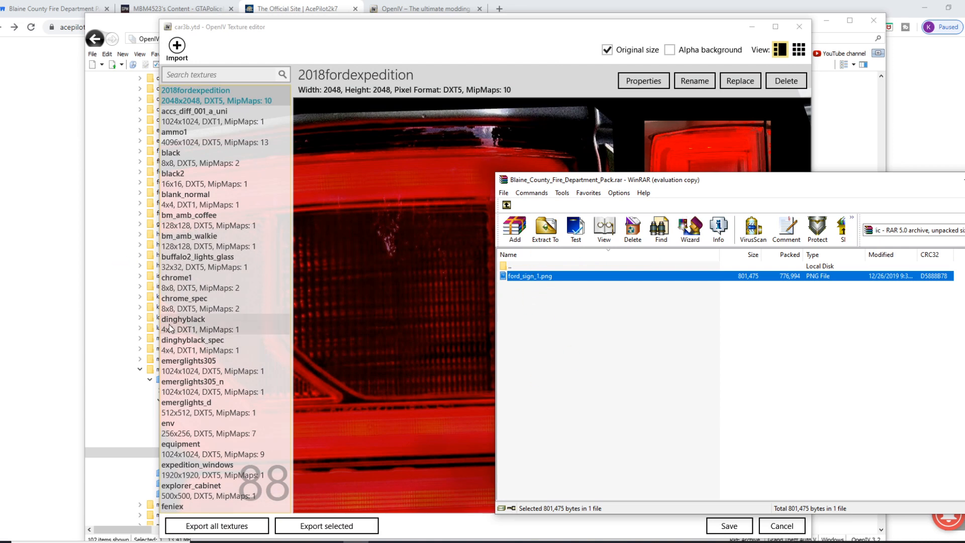
pyautogui.click(216, 324)
pyautogui.scroll(-9, 174, 370)
pyautogui.click(190, 356)
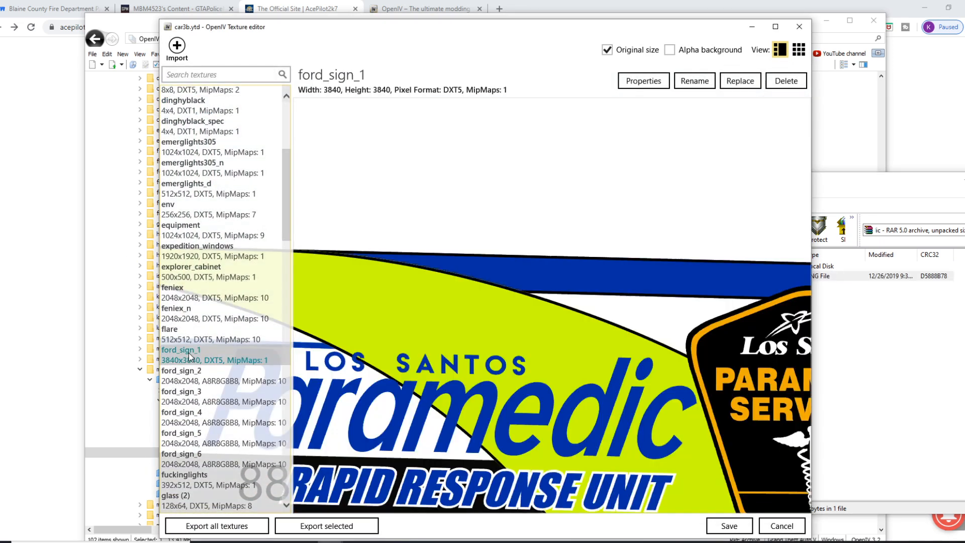
pyautogui.moveTo(590, 320); pyautogui.dragTo(482, 185)
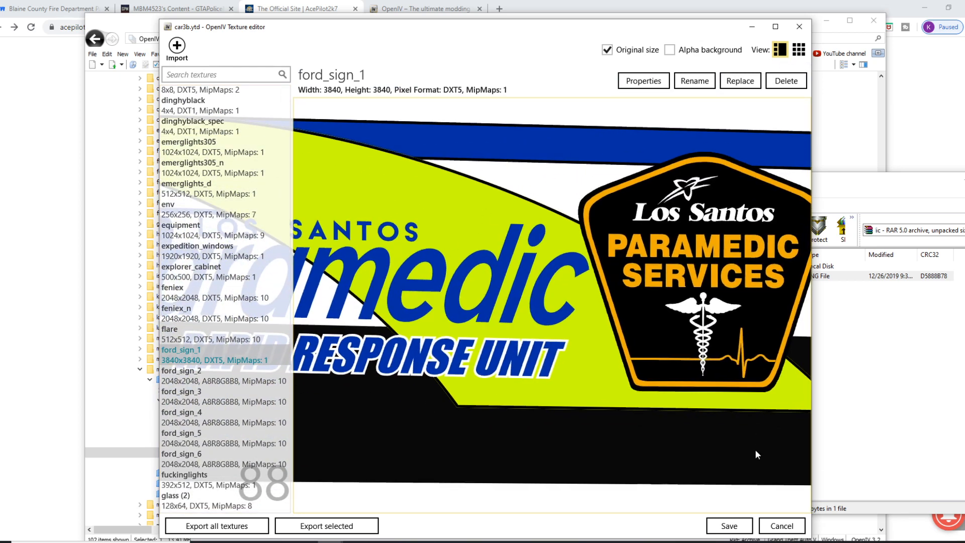
pyautogui.moveTo(844, 279); pyautogui.dragTo(143, 366)
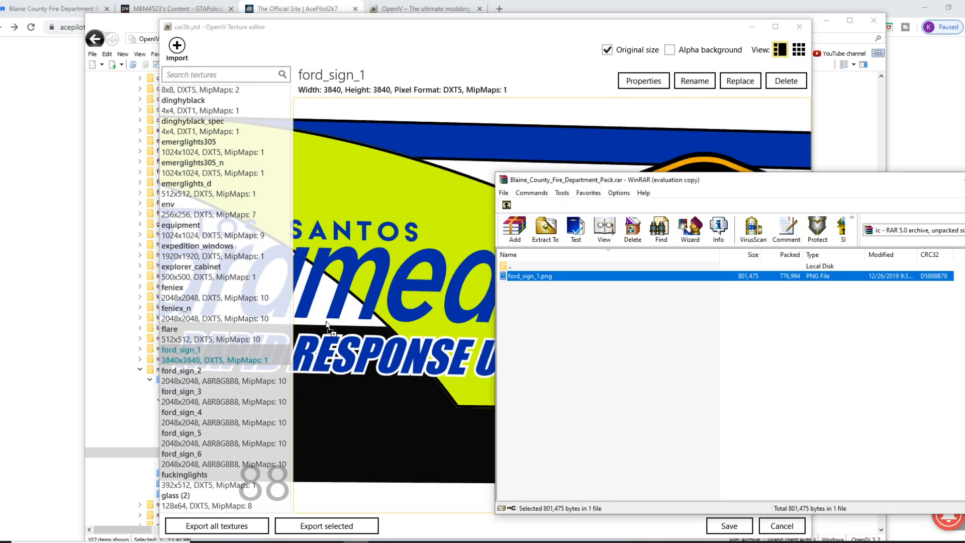
pyautogui.moveTo(327, 327); pyautogui.dragTo(363, 334)
pyautogui.click(578, 340)
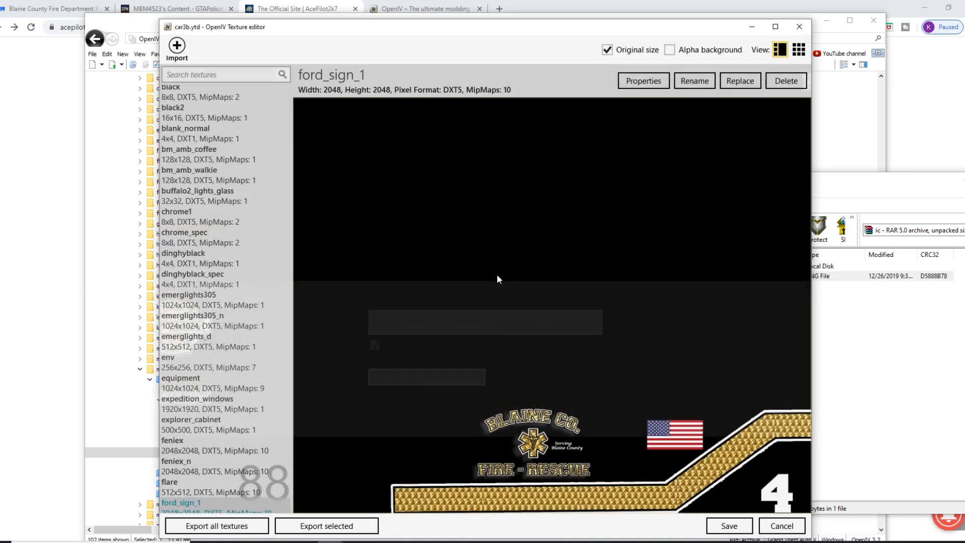
pyautogui.click(722, 528)
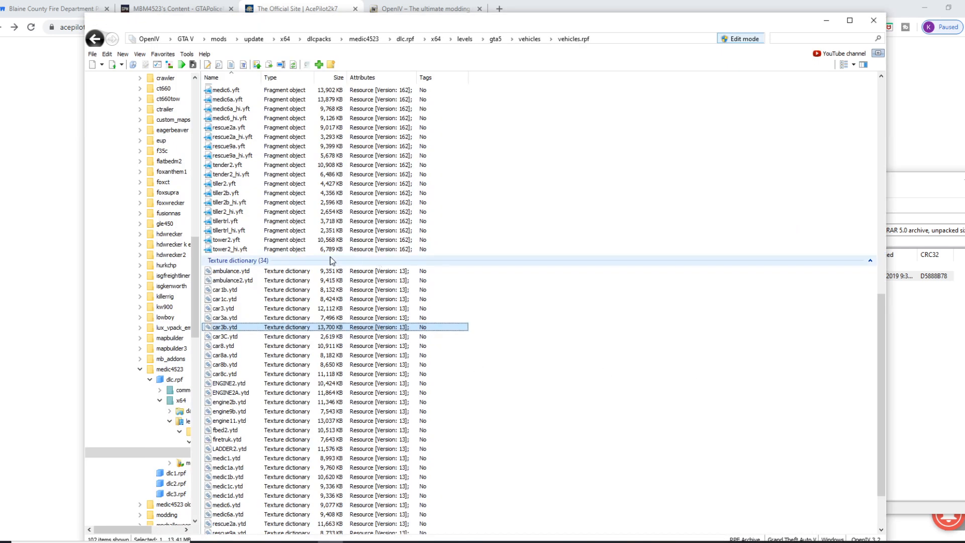
# - Inspect the new livery on the car3b.yft model from the side and front in the model viewer, and close it
pyautogui.scroll(12, 267, 180)
pyautogui.scroll(2, 266, 180)
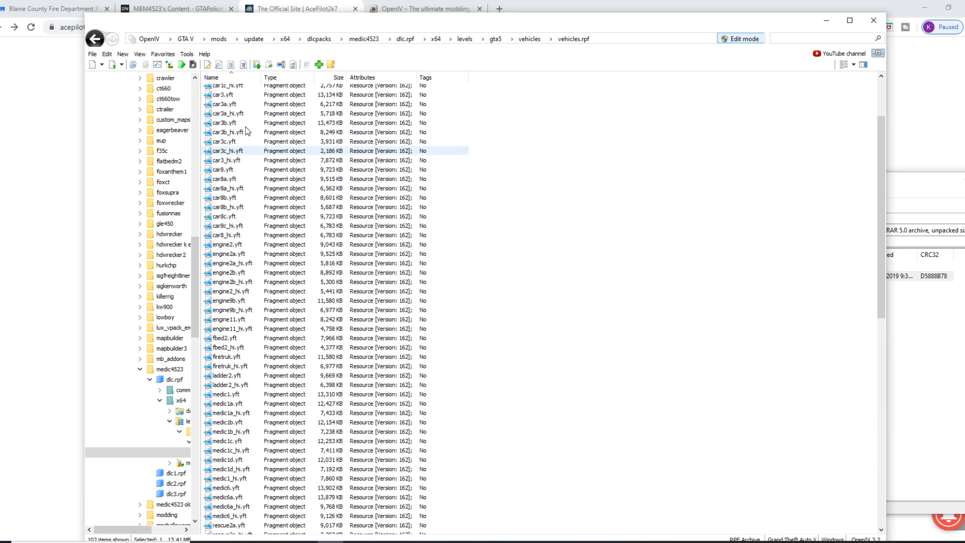
pyautogui.doubleClick(247, 122)
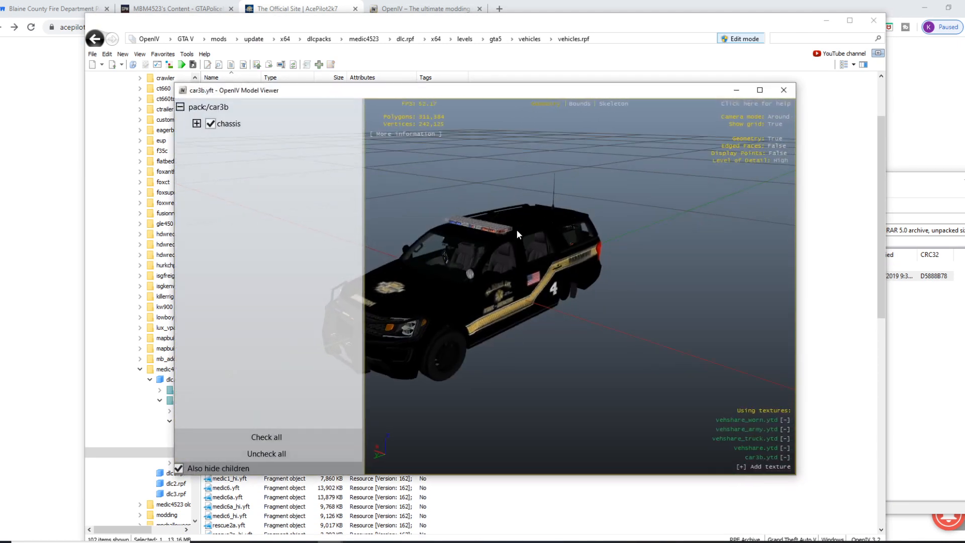
pyautogui.moveTo(640, 274); pyautogui.dragTo(577, 279)
pyautogui.scroll(3, 575, 279)
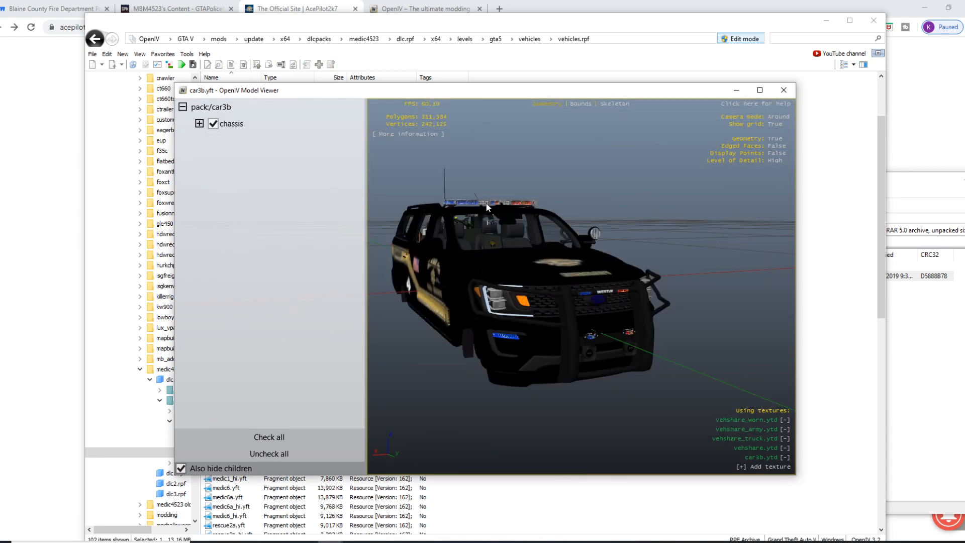
pyautogui.moveTo(478, 201); pyautogui.dragTo(498, 203)
pyautogui.click(783, 90)
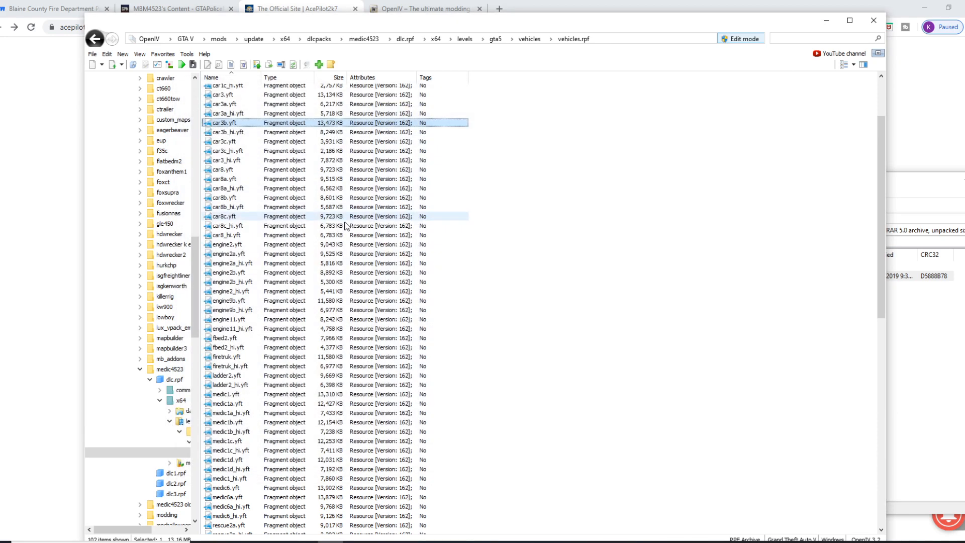
# - Reopen car3b.ytd for editing and find the m9 emergency light textures in its texture list
pyautogui.scroll(-15, 259, 139)
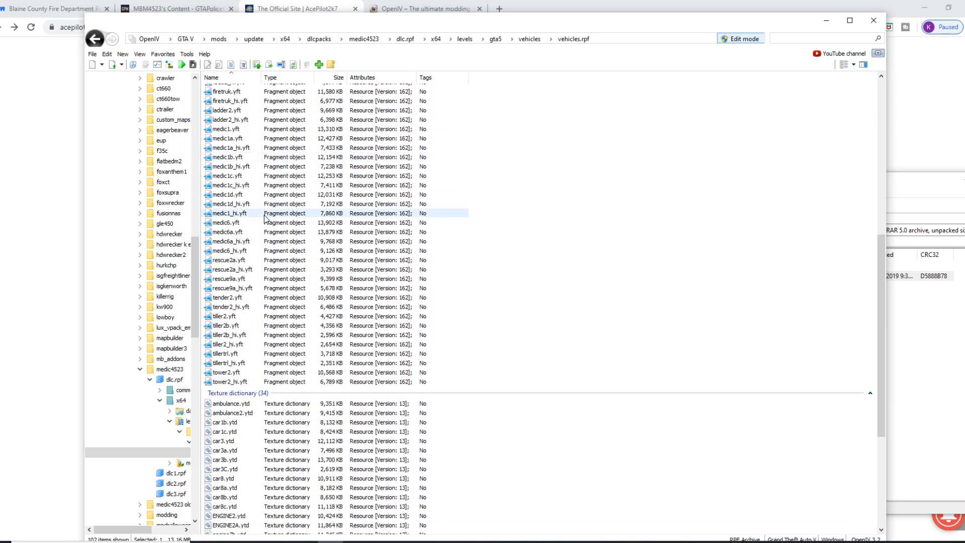
pyautogui.scroll(-1, 223, 445)
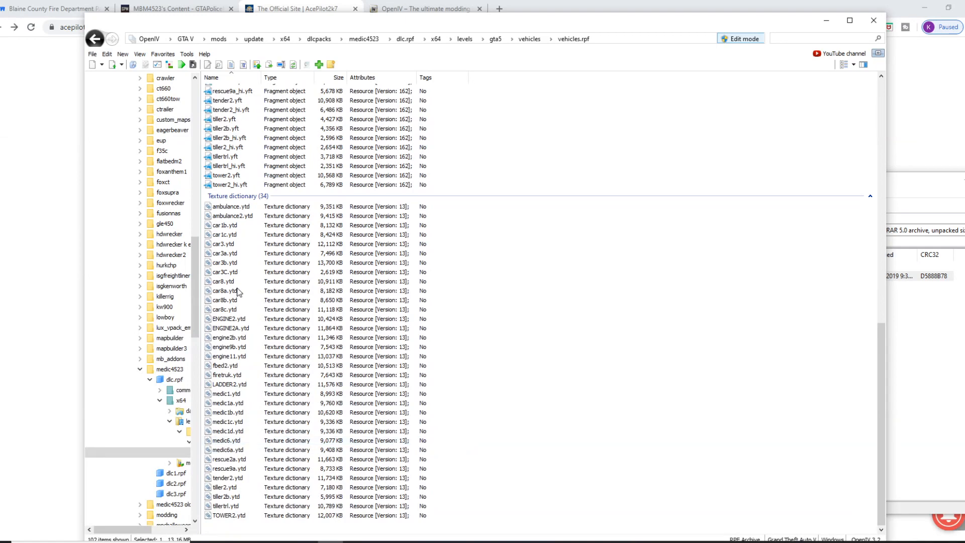
pyautogui.rightClick(225, 265)
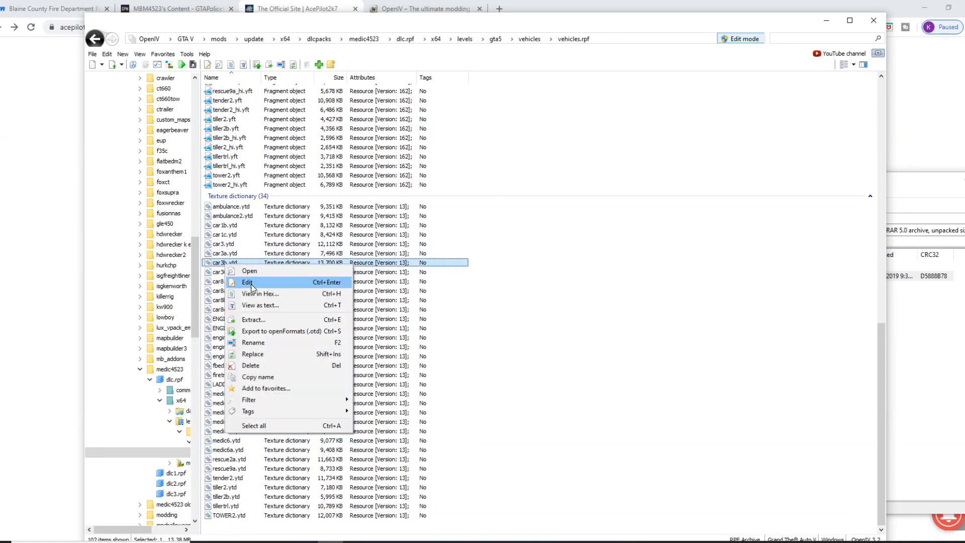
pyautogui.click(274, 275)
pyautogui.scroll(-8, 216, 246)
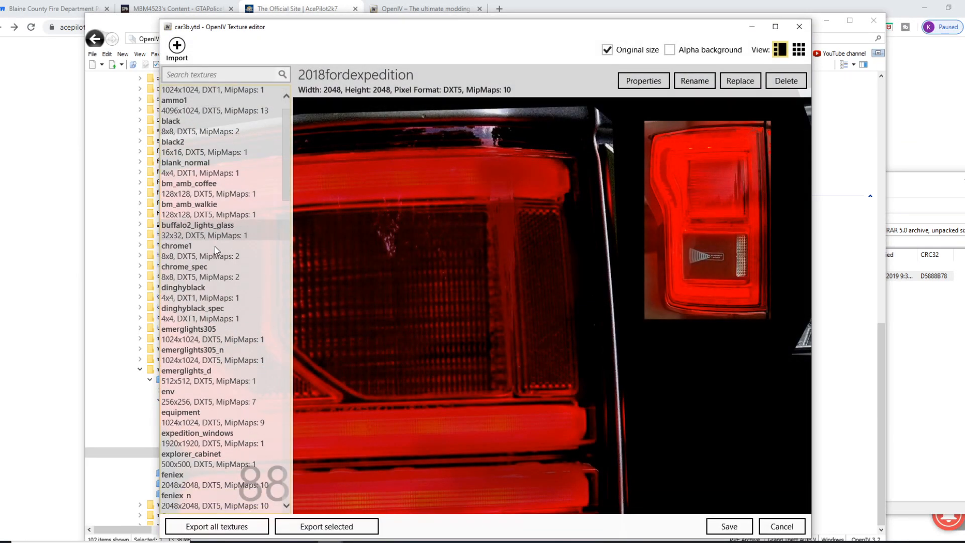
pyautogui.scroll(-5, 220, 254)
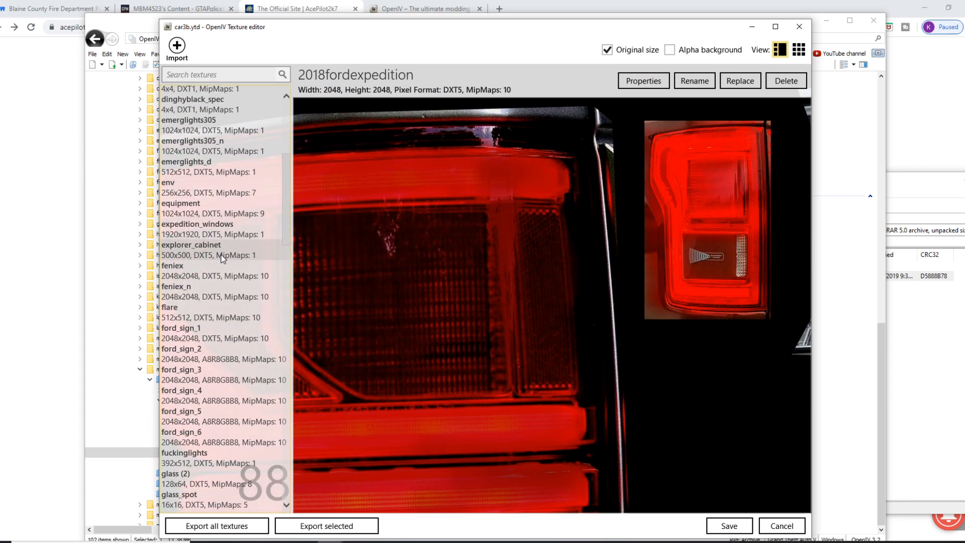
pyautogui.scroll(-5, 196, 334)
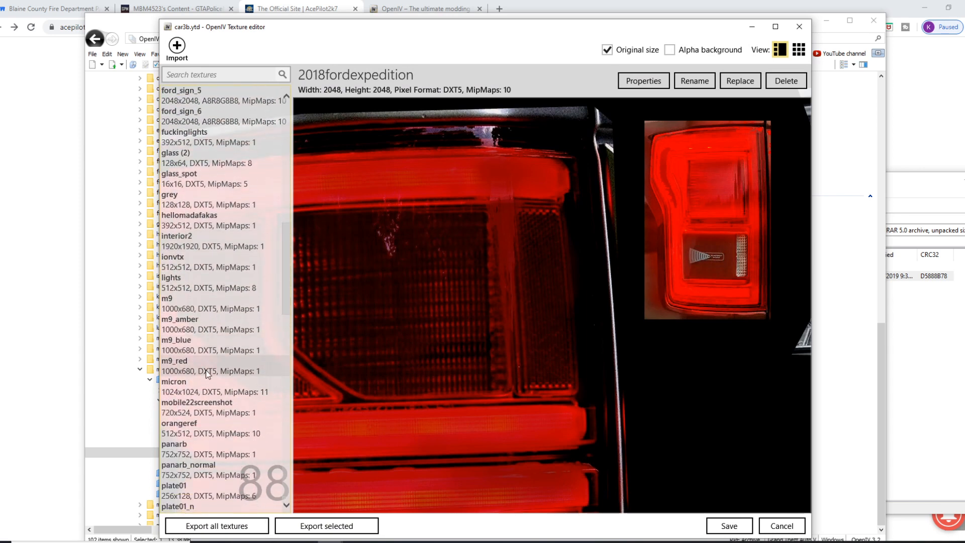
# - Compare the m9, m9_amber, m9_blue and m9_red light textures in car3b.ytd
pyautogui.click(169, 327)
pyautogui.click(174, 307)
pyautogui.click(182, 324)
pyautogui.click(182, 308)
pyautogui.click(187, 327)
pyautogui.click(194, 346)
pyautogui.click(200, 371)
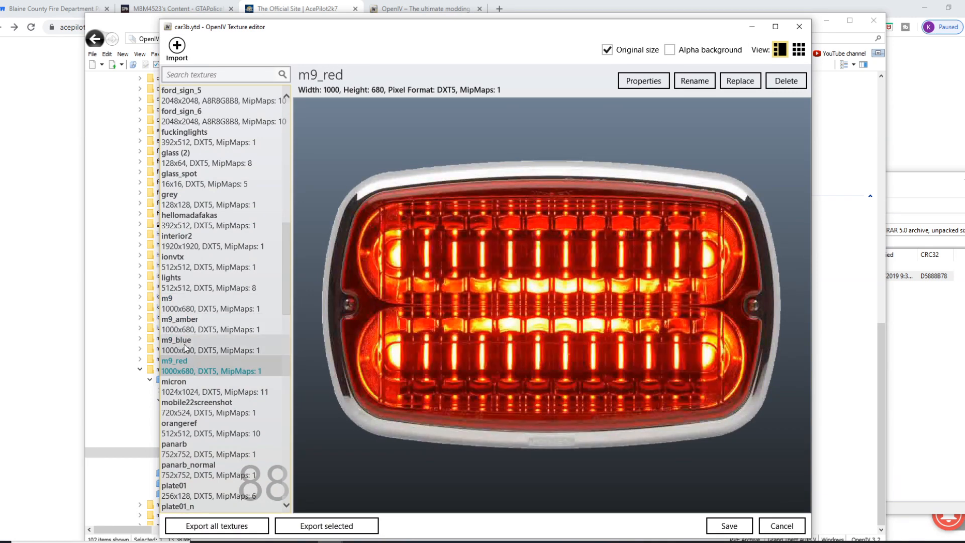
pyautogui.click(187, 346)
pyautogui.click(179, 371)
pyautogui.click(181, 354)
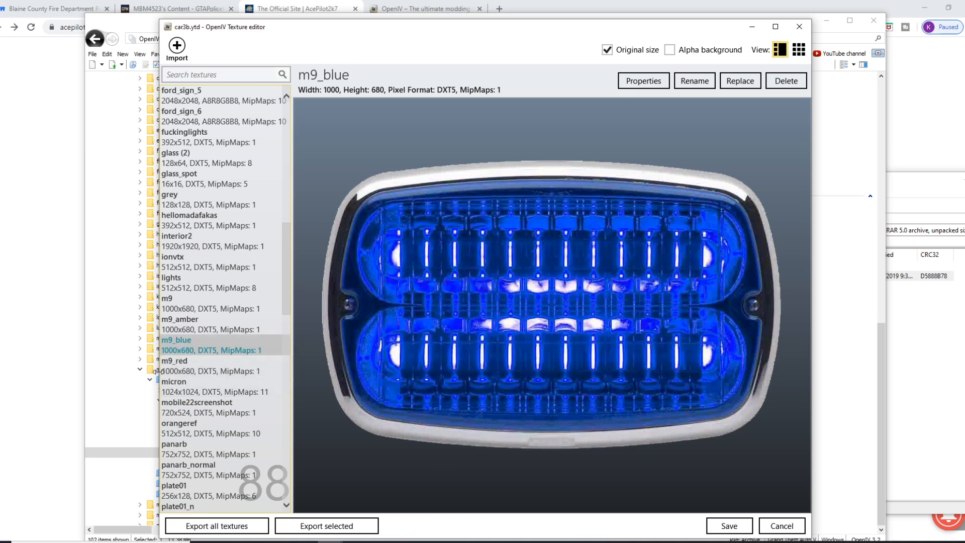
pyautogui.click(175, 368)
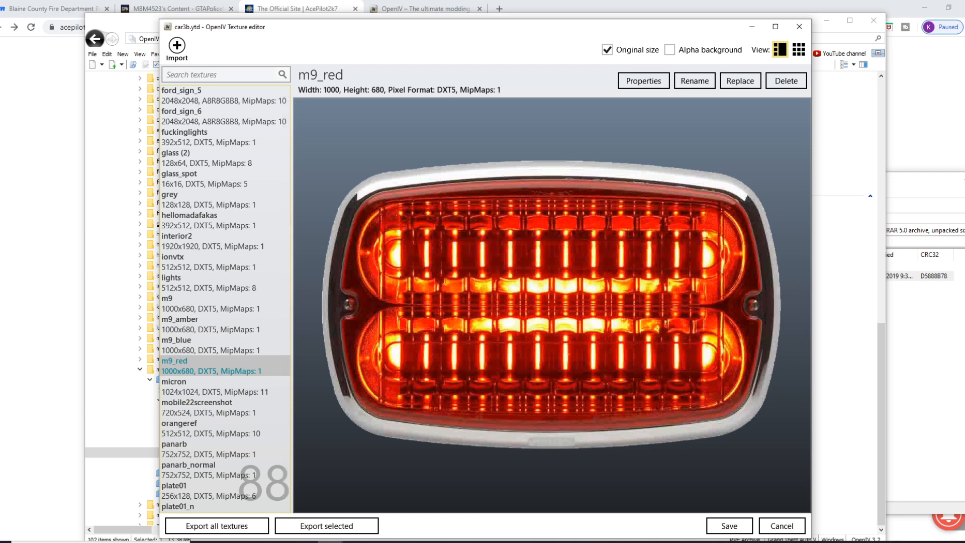
pyautogui.moveTo(175, 368); pyautogui.dragTo(924, 280)
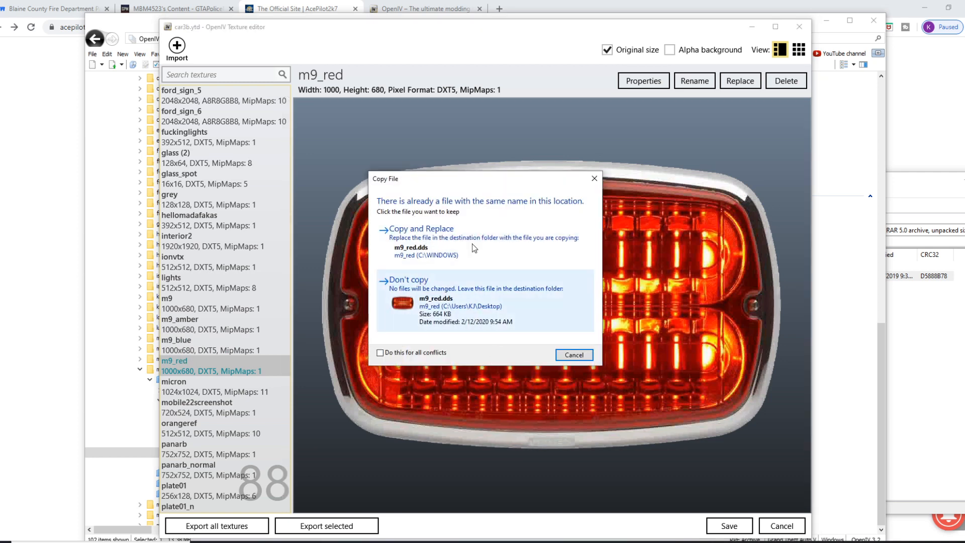
pyautogui.click(572, 355)
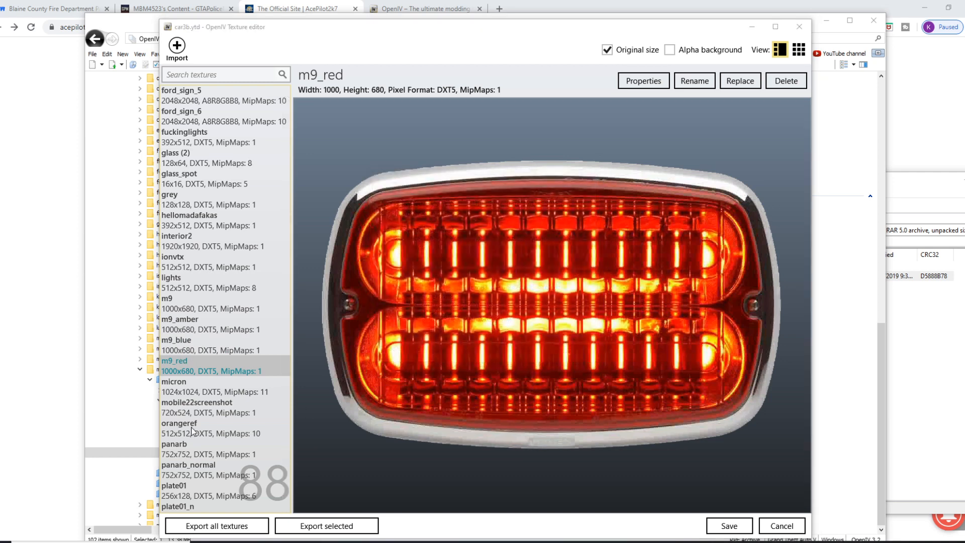
# - Replace the m9_blue texture with the m9_red image from the Desktop
pyautogui.click(204, 346)
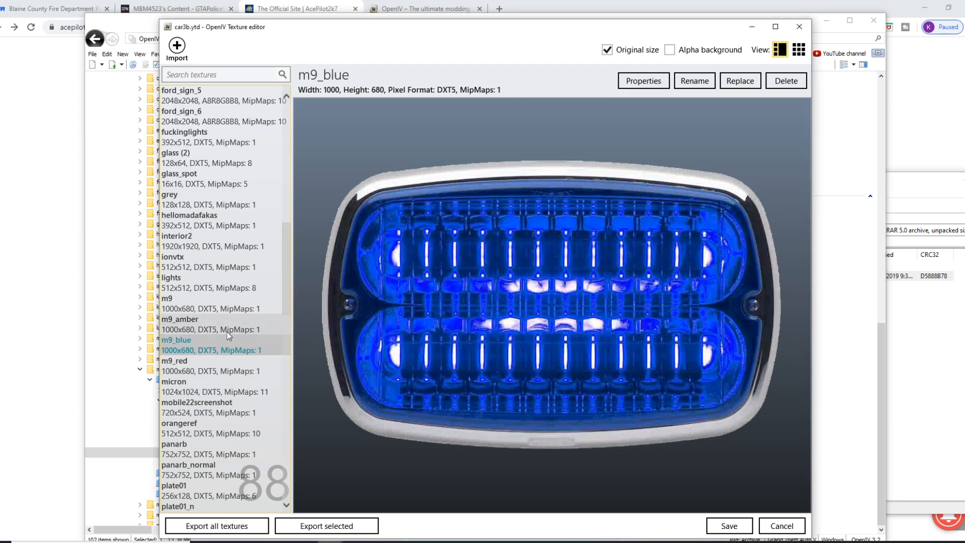
pyautogui.click(740, 82)
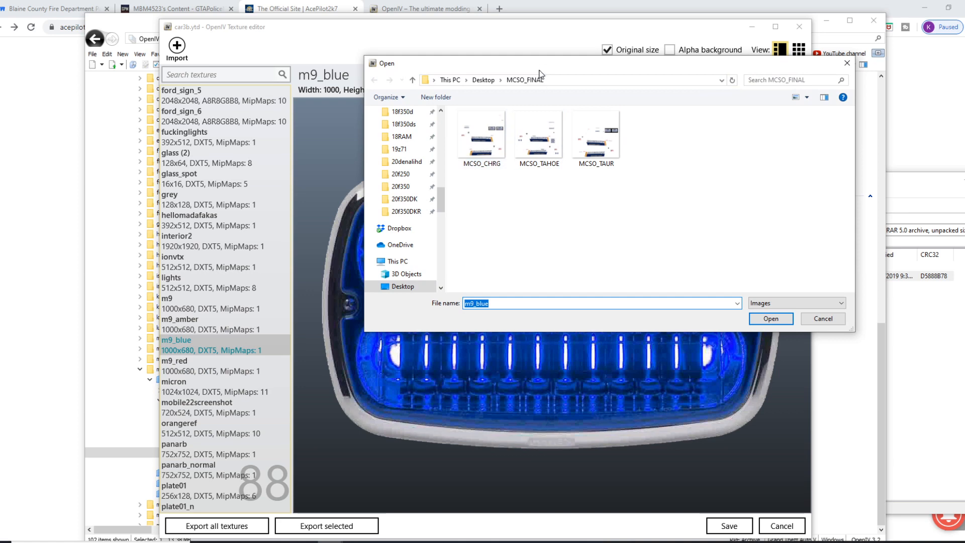
pyautogui.scroll(-10, 635, 195)
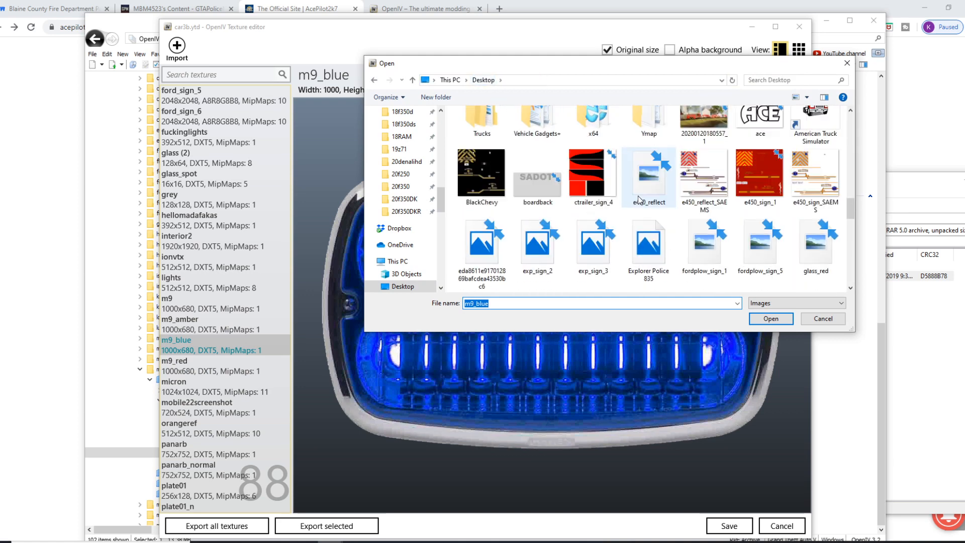
pyautogui.click(703, 255)
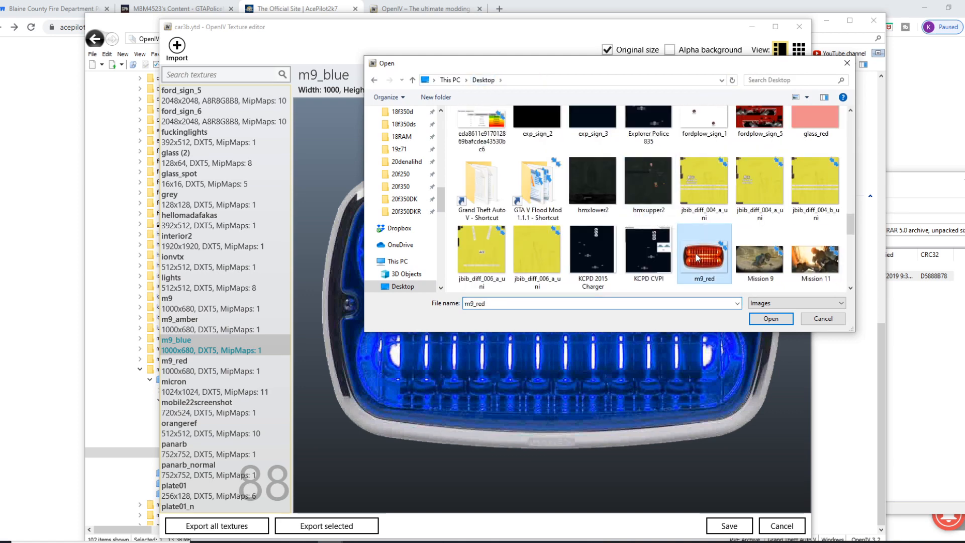
pyautogui.click(772, 318)
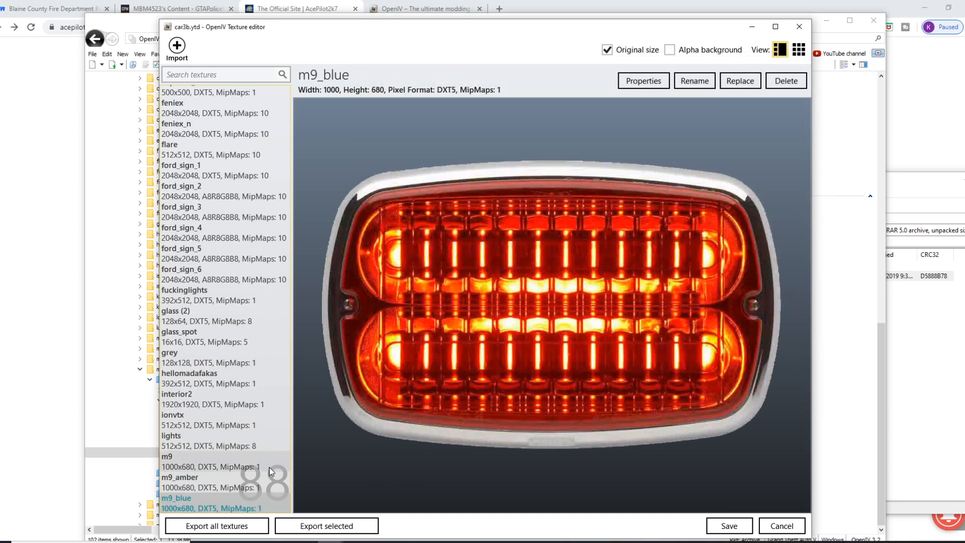
# - Check other textures further up the list and save the changes to car3b.ytd
pyautogui.scroll(3, 196, 399)
pyautogui.click(188, 408)
pyautogui.click(187, 396)
pyautogui.click(186, 407)
pyautogui.click(187, 395)
pyautogui.click(728, 525)
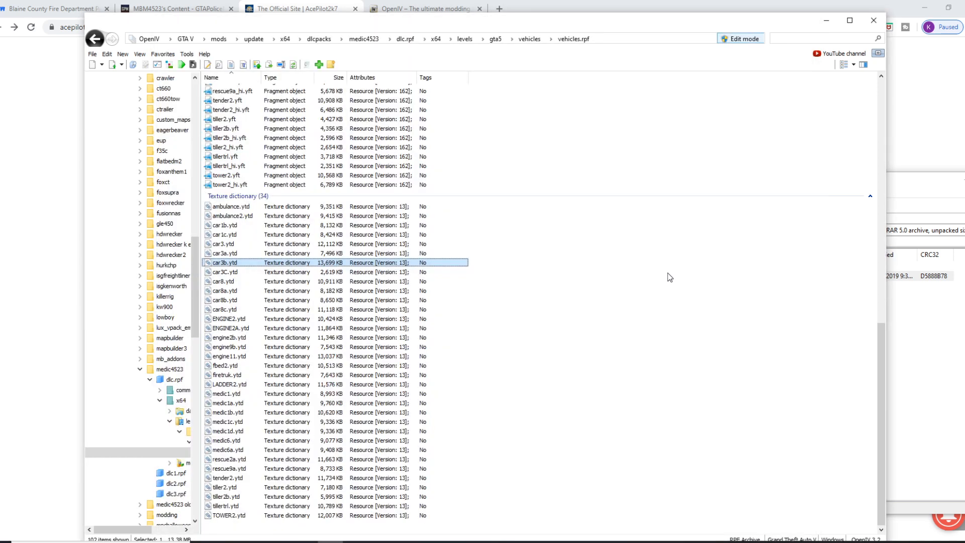
# - Inspect the lights and rear livery of the car3b_hi.yft model in the model viewer, and close it
pyautogui.scroll(15, 244, 243)
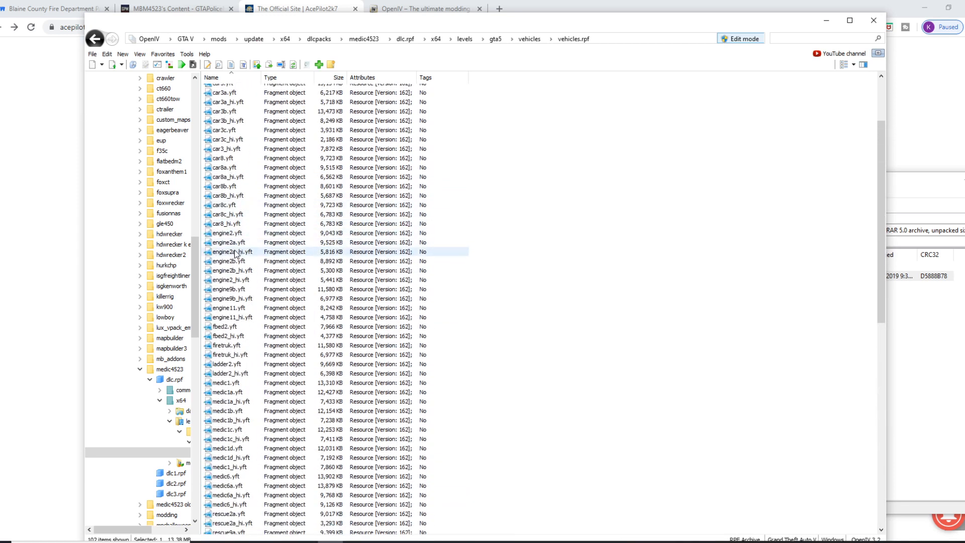
pyautogui.click(230, 121)
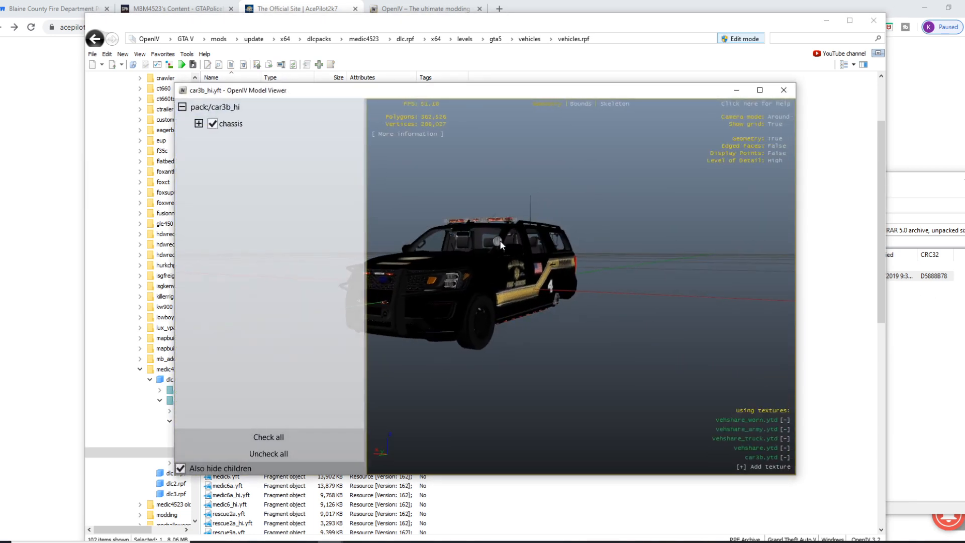
pyautogui.moveTo(631, 254); pyautogui.dragTo(500, 321)
pyautogui.scroll(6, 548, 329)
pyautogui.scroll(-5, 469, 293)
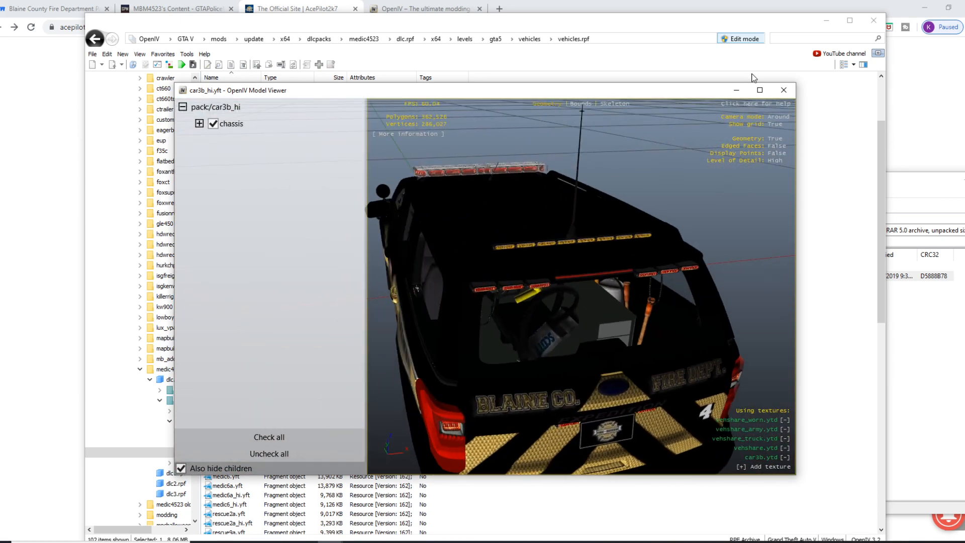
pyautogui.click(783, 90)
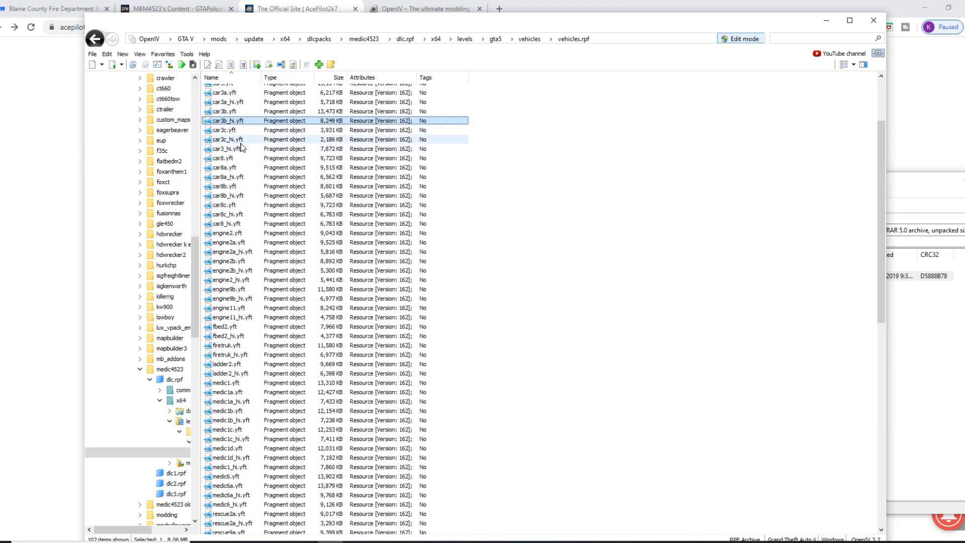
# - Minimize OpenIV and clear the Blaine County pack archive window off the AcePilot2k7 website
pyautogui.click(829, 22)
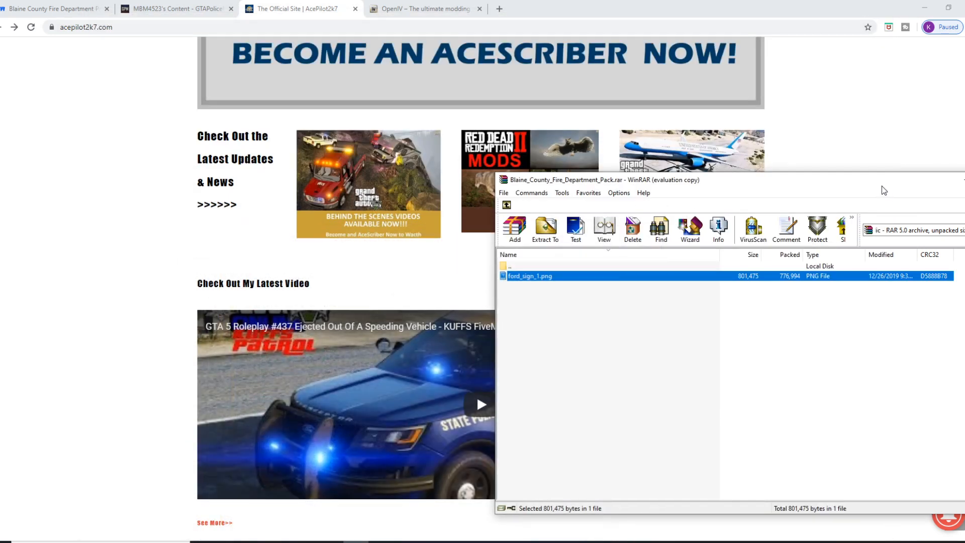
pyautogui.moveTo(882, 186); pyautogui.dragTo(751, 202)
pyautogui.click(831, 198)
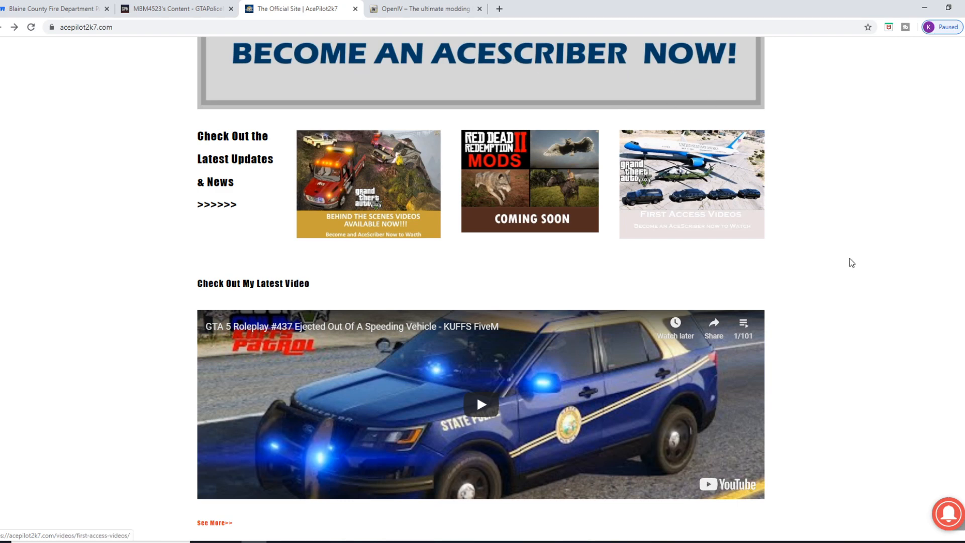
pyautogui.scroll(7, 838, 265)
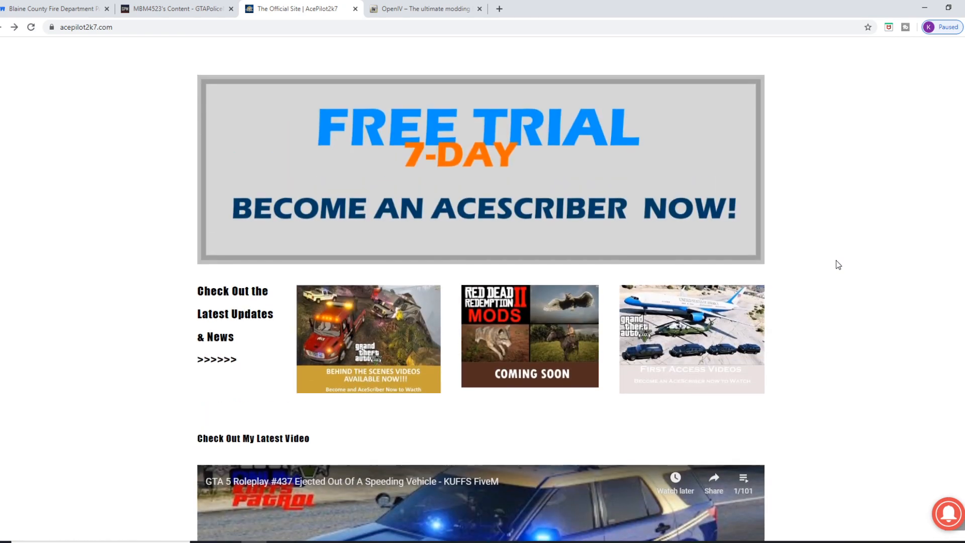
pyautogui.scroll(-9, 844, 269)
pyautogui.scroll(-3, 845, 270)
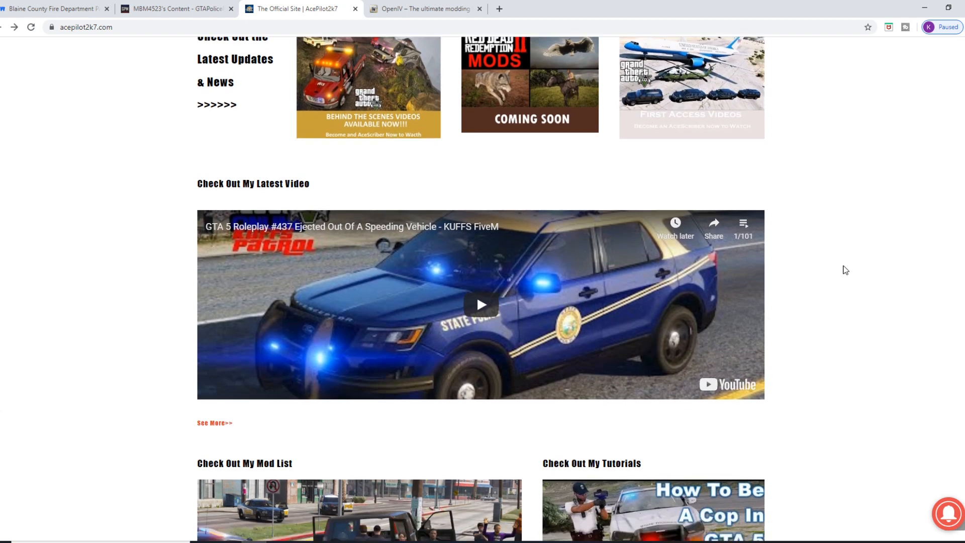
pyautogui.scroll(-1, 846, 271)
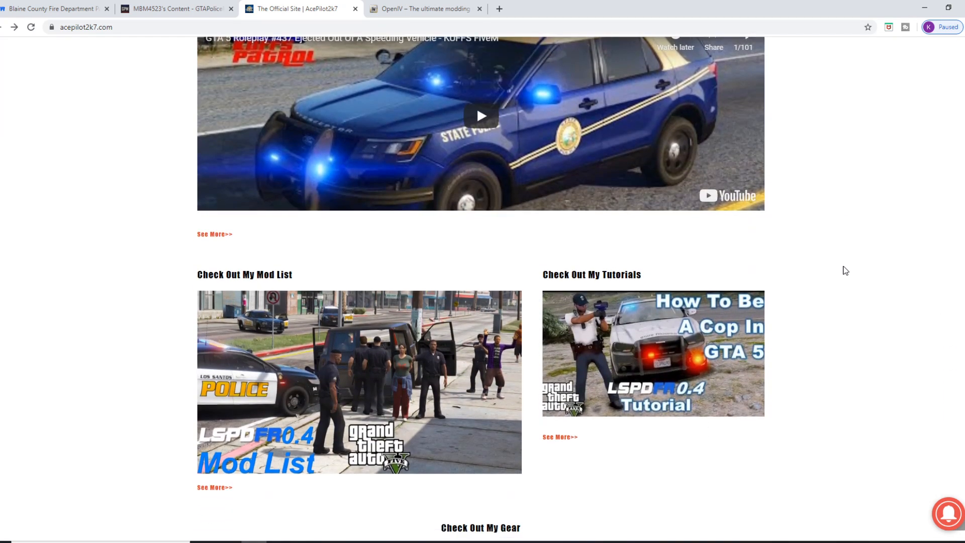
pyautogui.scroll(1, 845, 271)
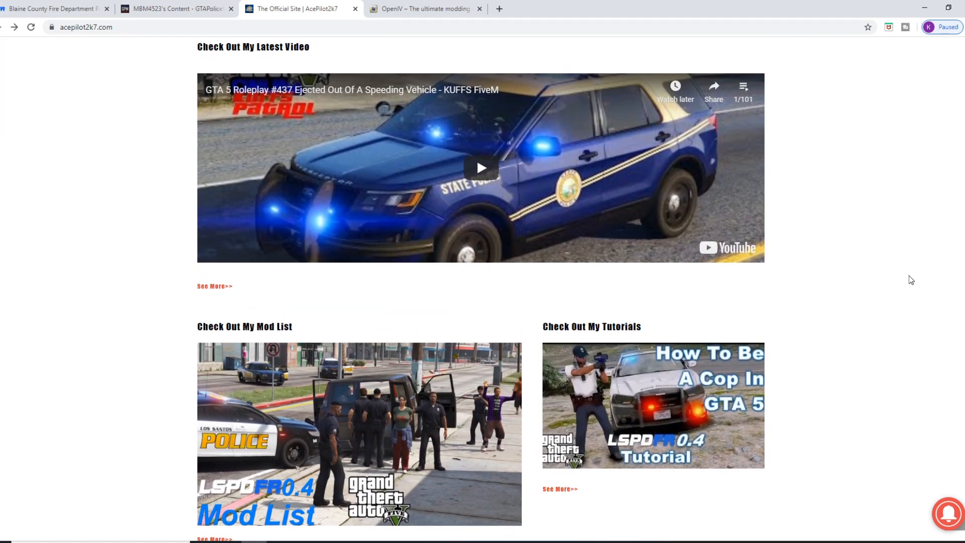